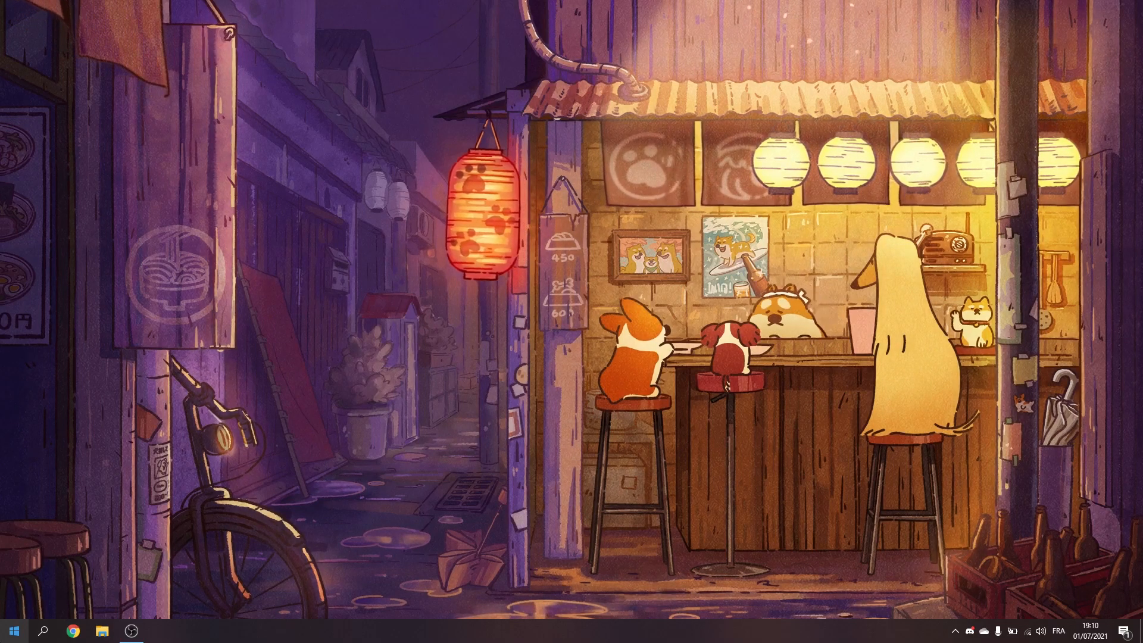
Step: Search Windows for "Mode" and open the Game Mode (Mode Jeu) settings
click(14, 631)
text(Mode)
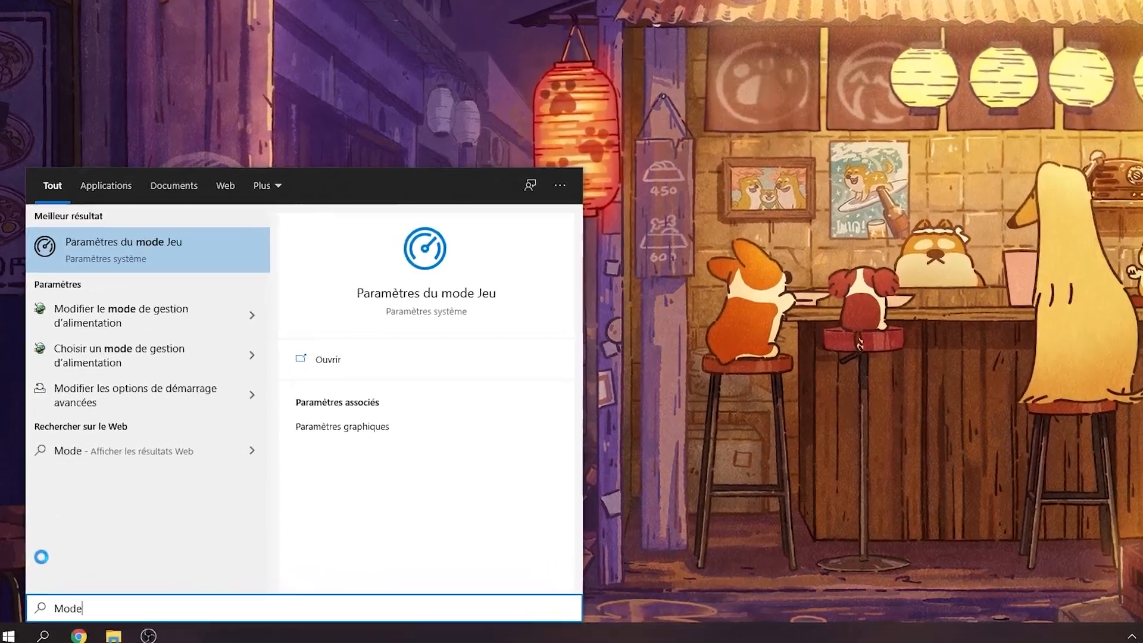
key(Return)
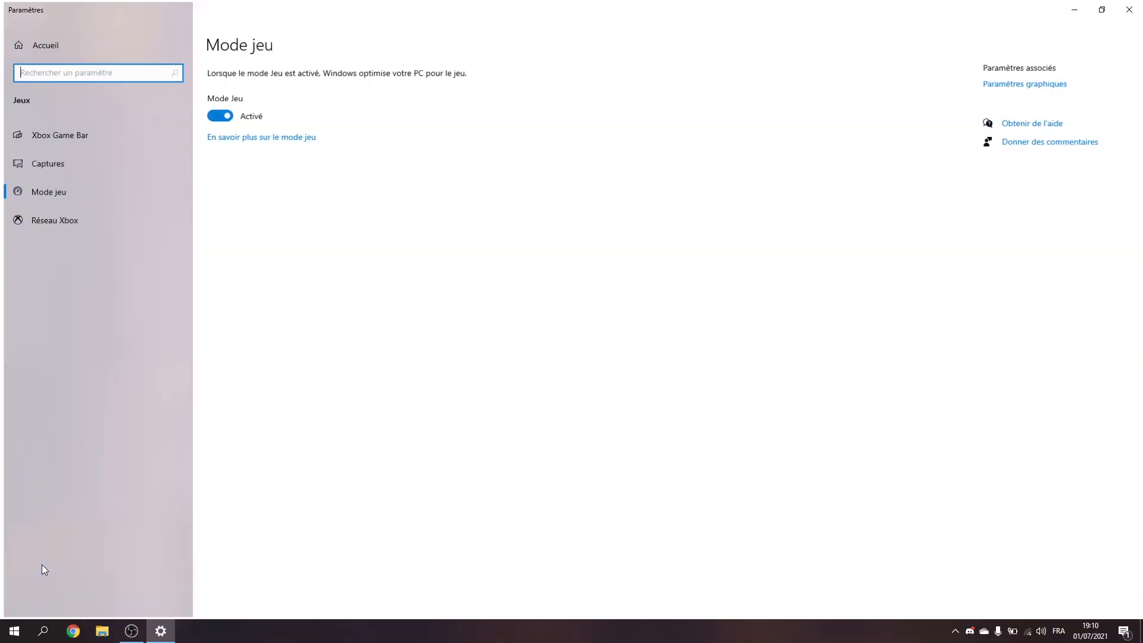
Step: Run winver to check the installed Windows version and close the version information
key(super+r)
text(wo,)
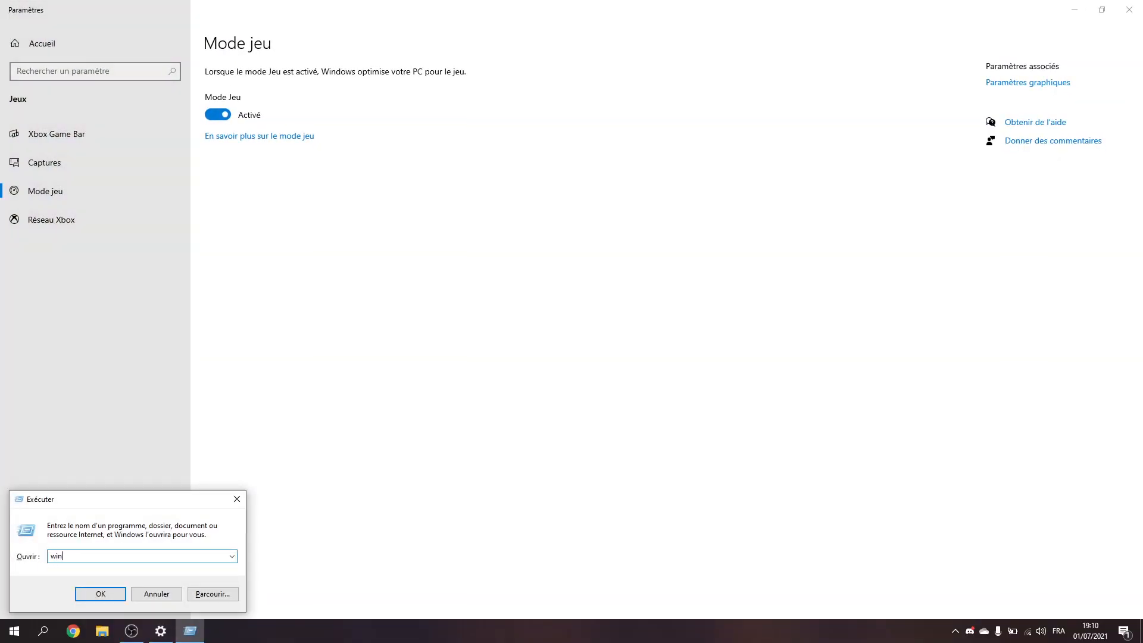
text(ver)
key(Return)
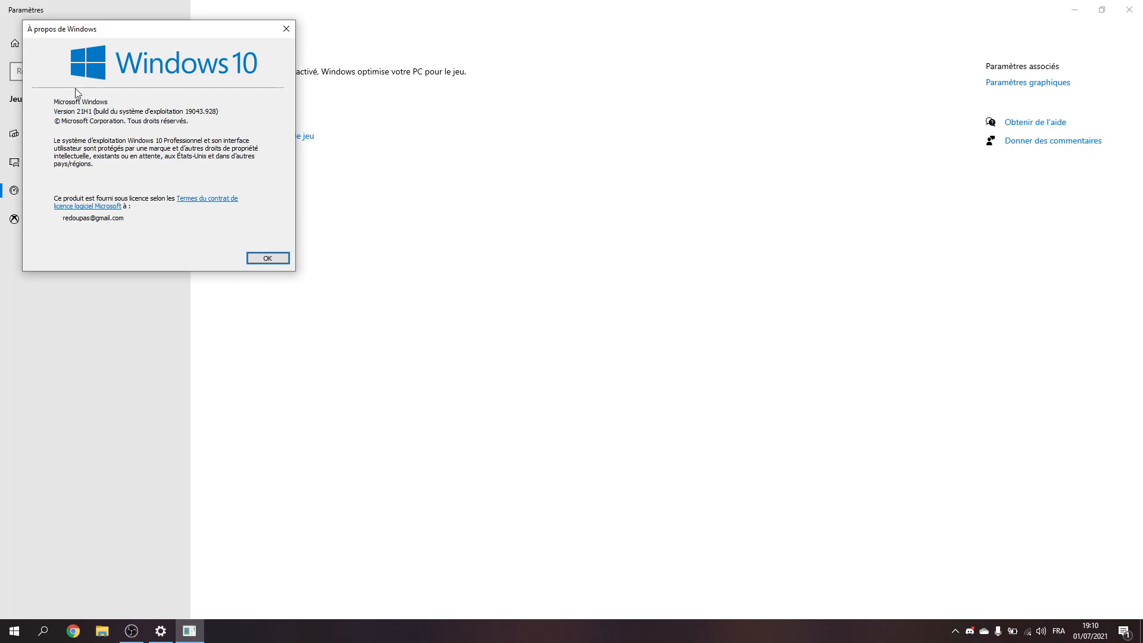
click(285, 27)
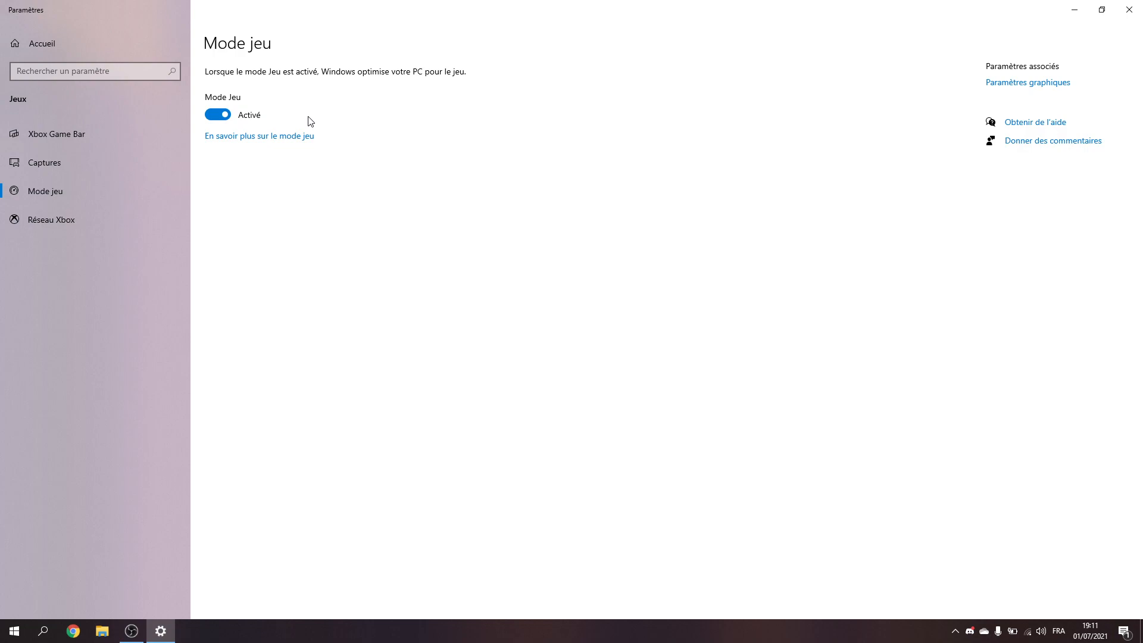
key(super)
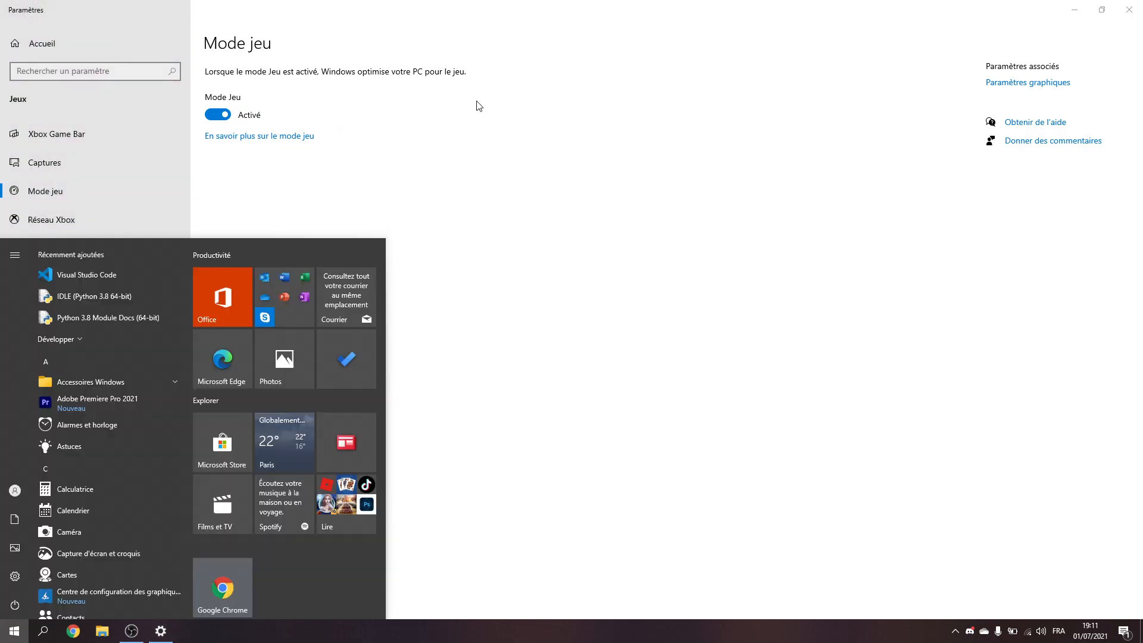
key(super)
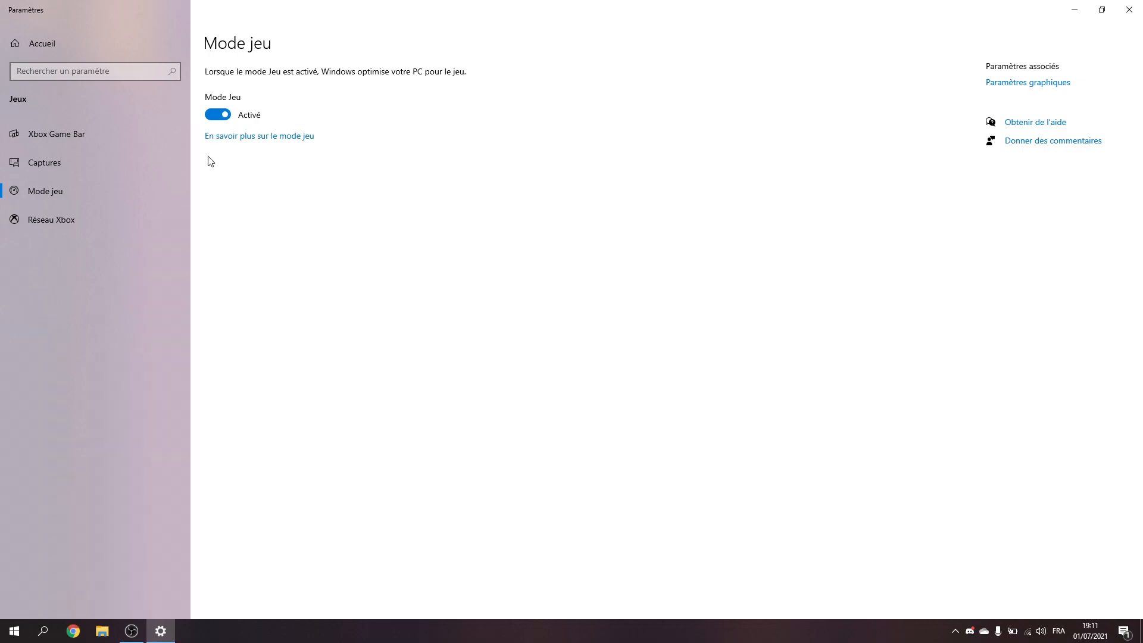
Step: Switch Game Mode off and back on, checking the Windows version with winver in between
click(226, 114)
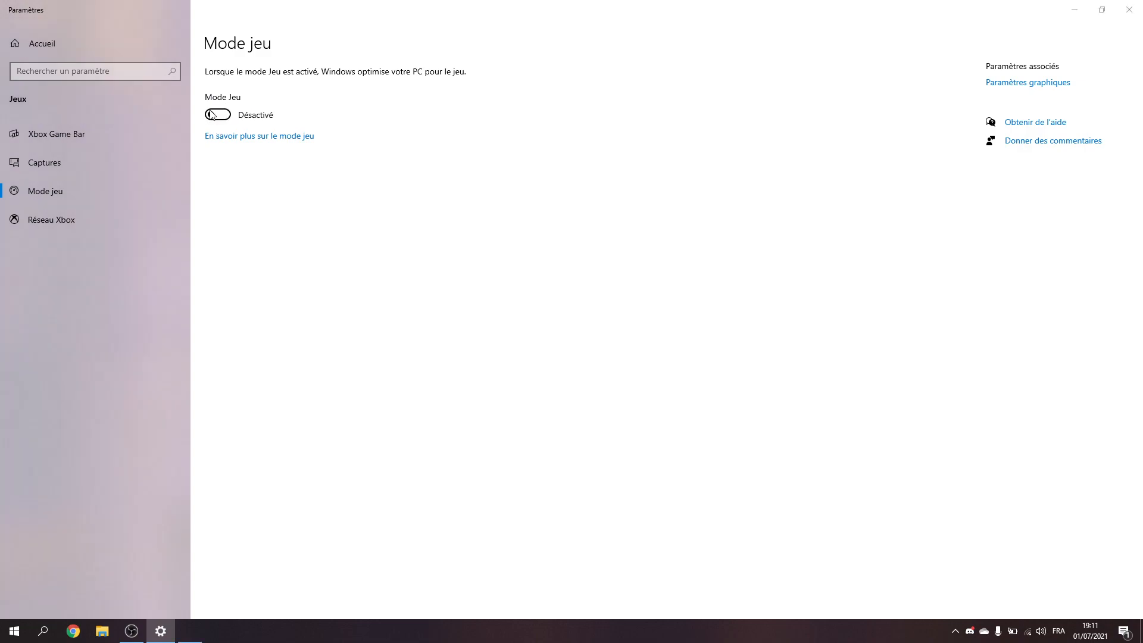
key(super+r)
text(wijve)
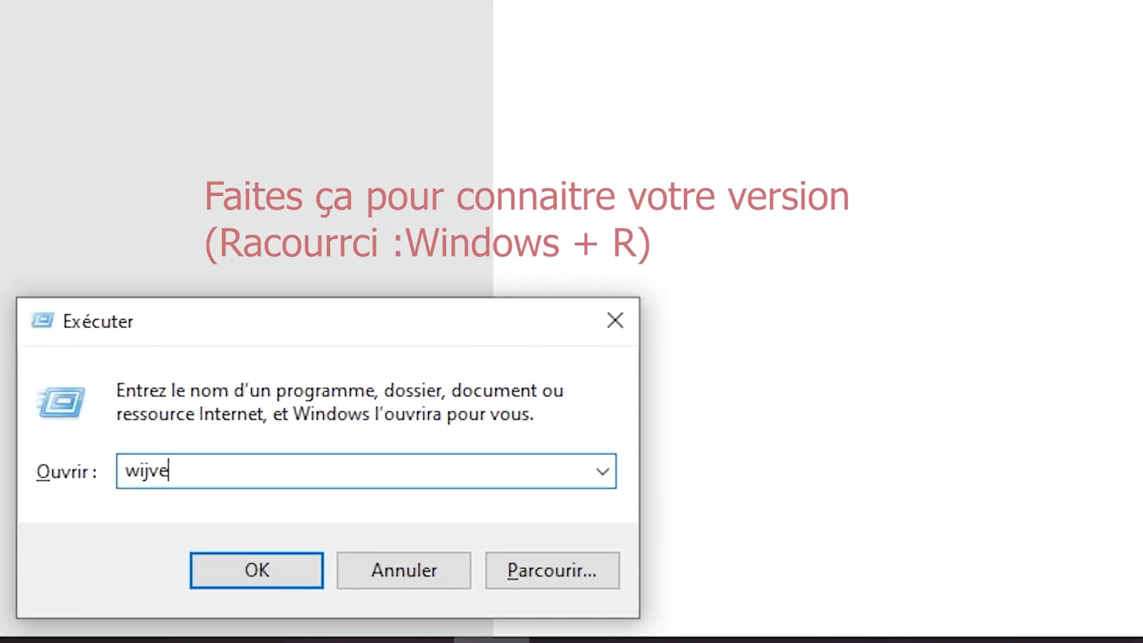
key(BackSpace)
key(BackSpace)
key(BackSpace)
text(nver)
key(Return)
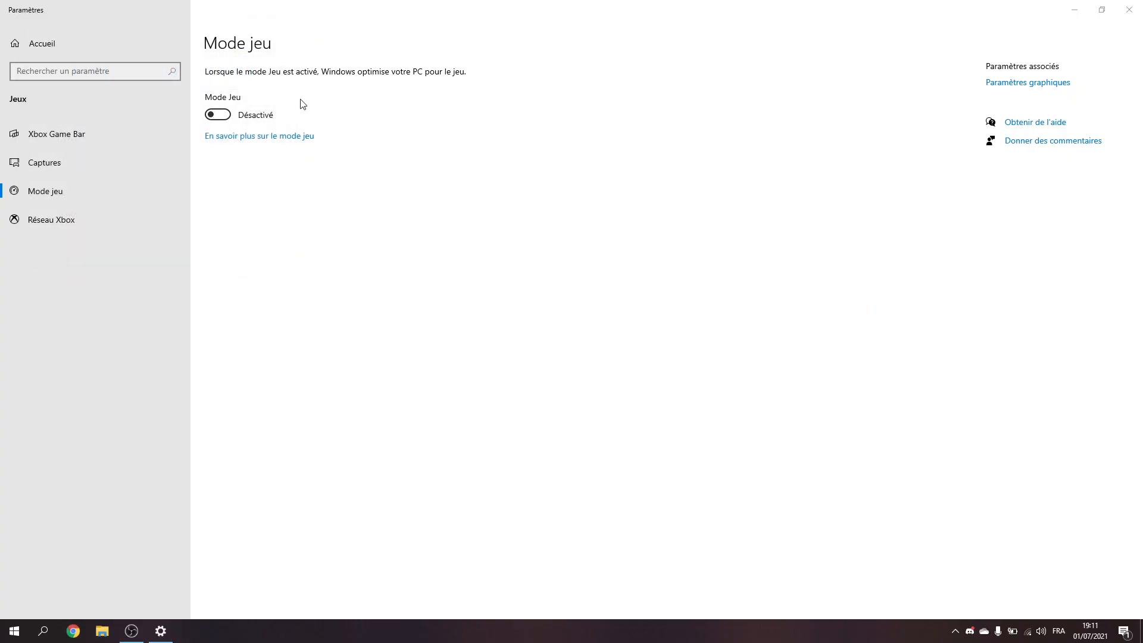
click(293, 117)
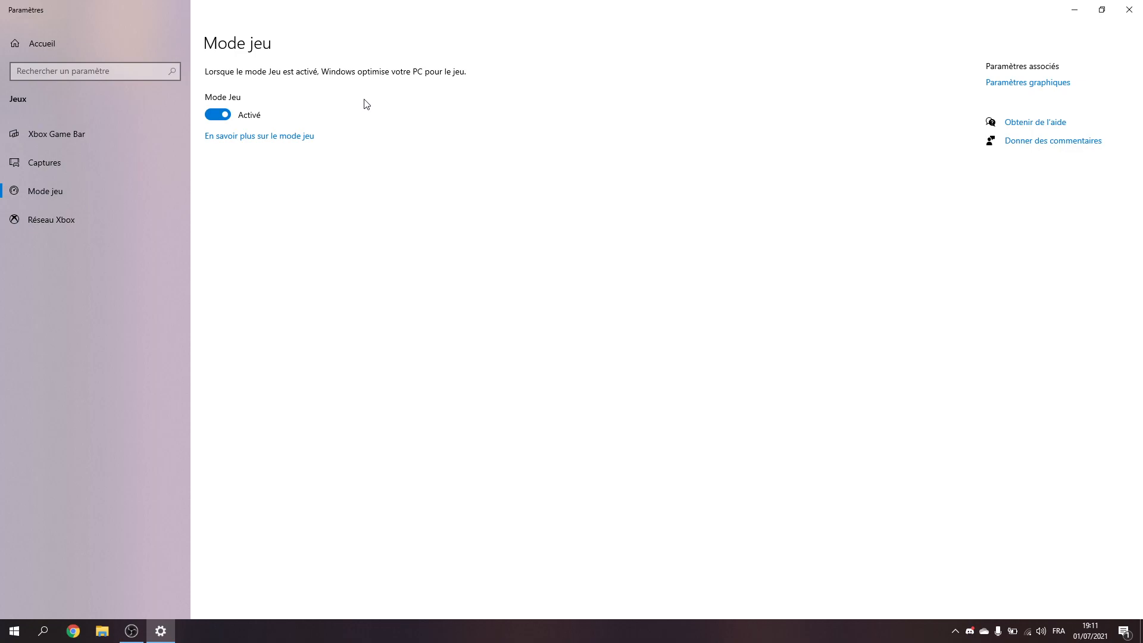
Step: View the Xbox Game Bar settings and open the related graphics settings (Paramètres graphiques)
click(124, 132)
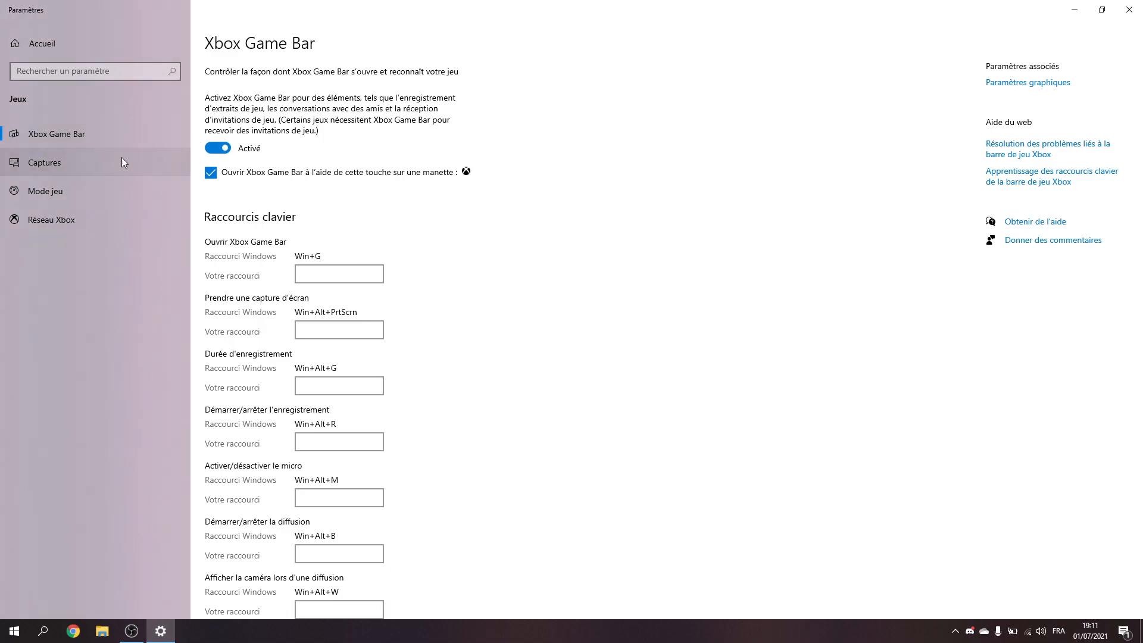
click(1038, 84)
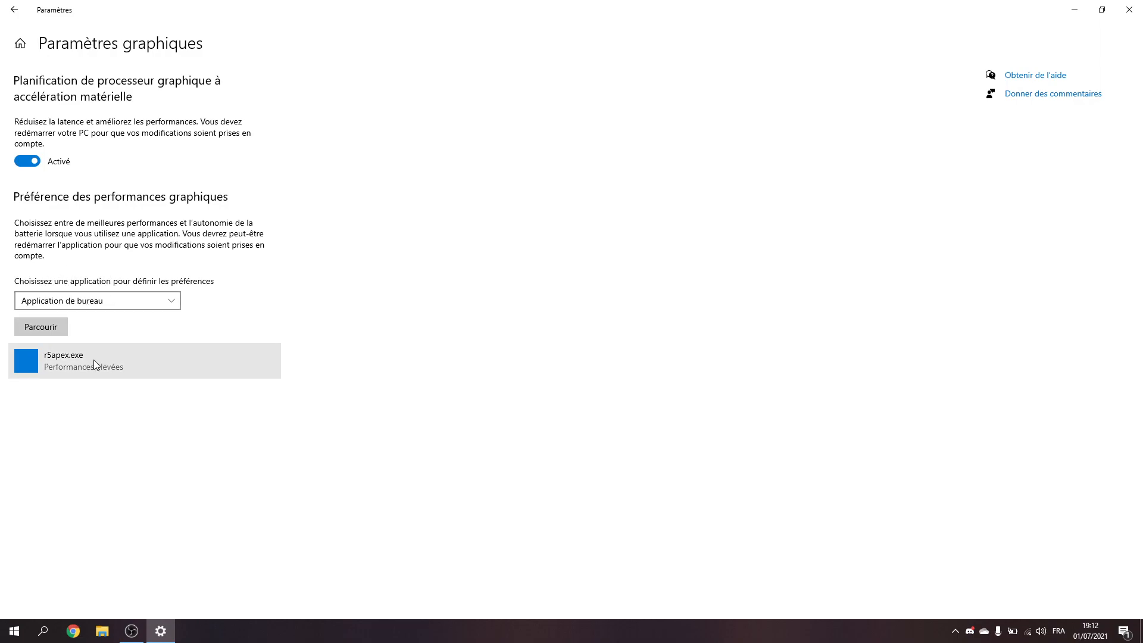
Step: Browse for a desktop application to add without choosing one, and expand the r5apex.exe entry
click(34, 333)
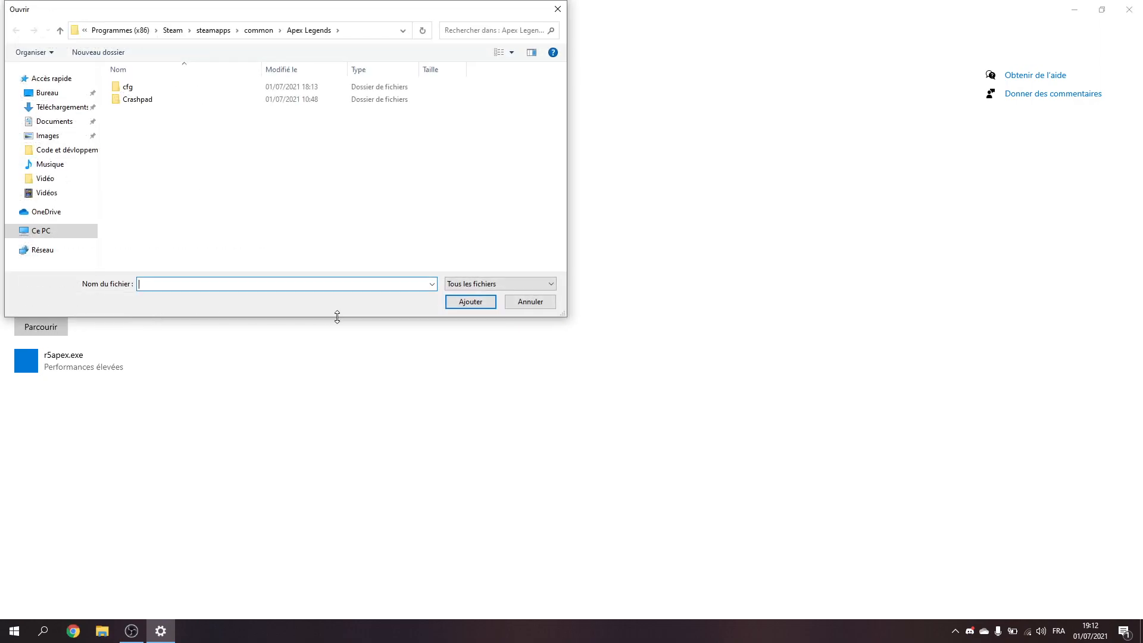
click(530, 302)
click(169, 362)
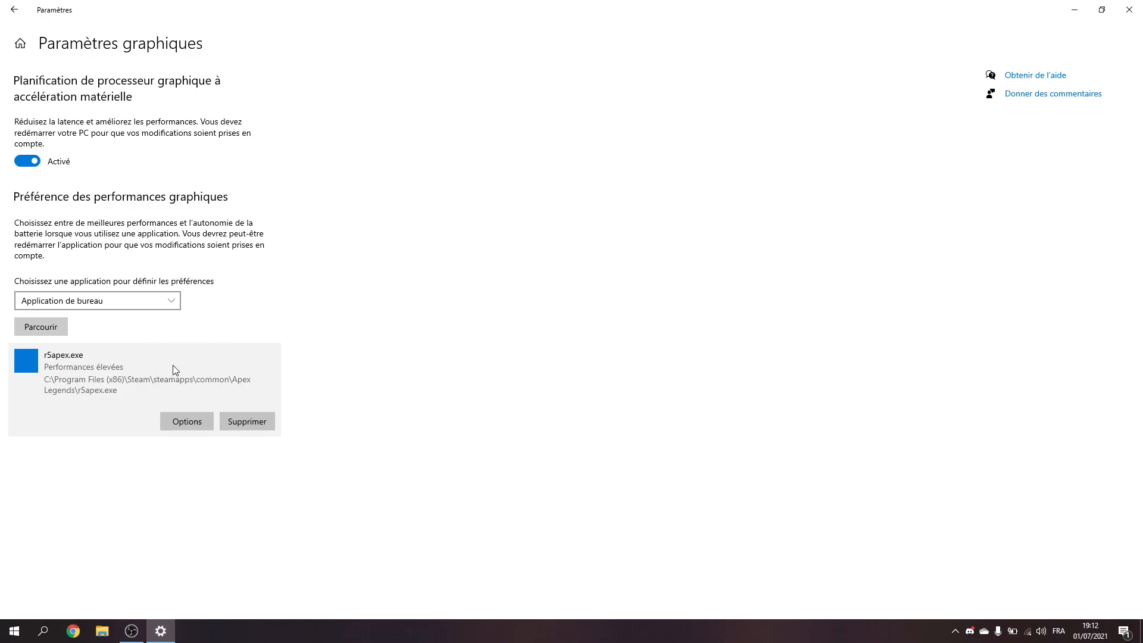
click(64, 328)
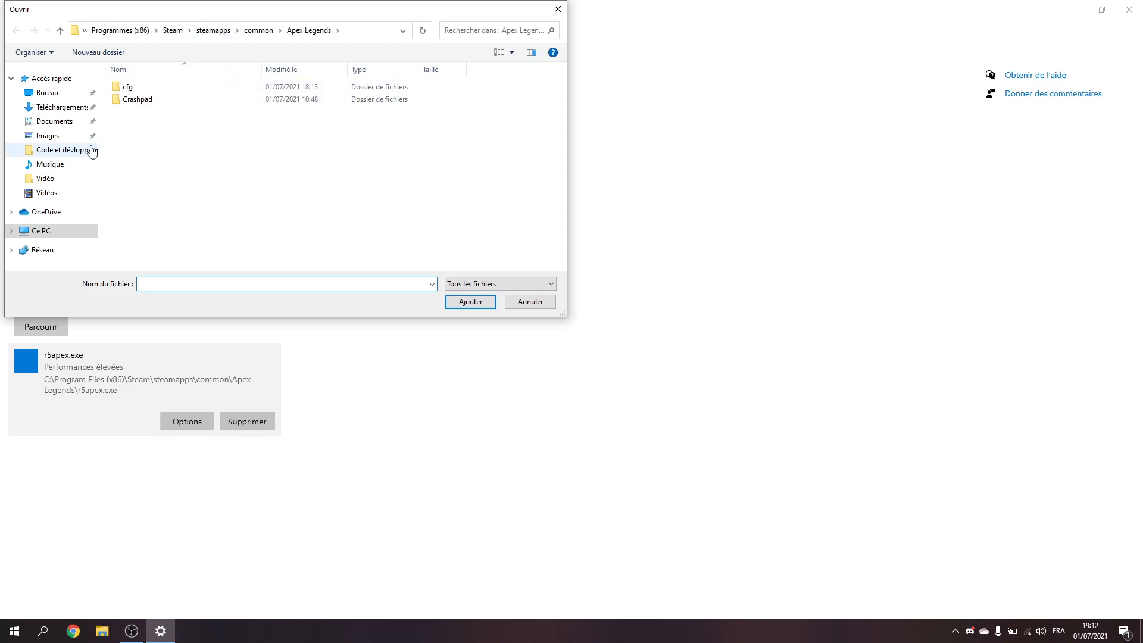
click(539, 302)
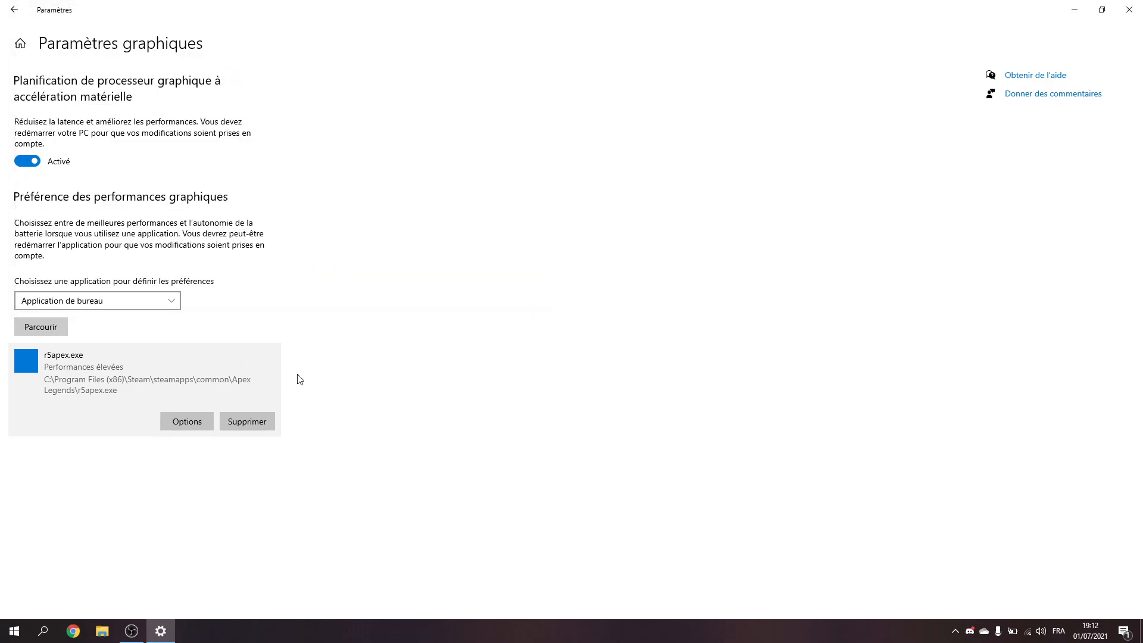
Step: Set the graphics preference of r5apex.exe to Performances élevées and close the Settings window
click(195, 425)
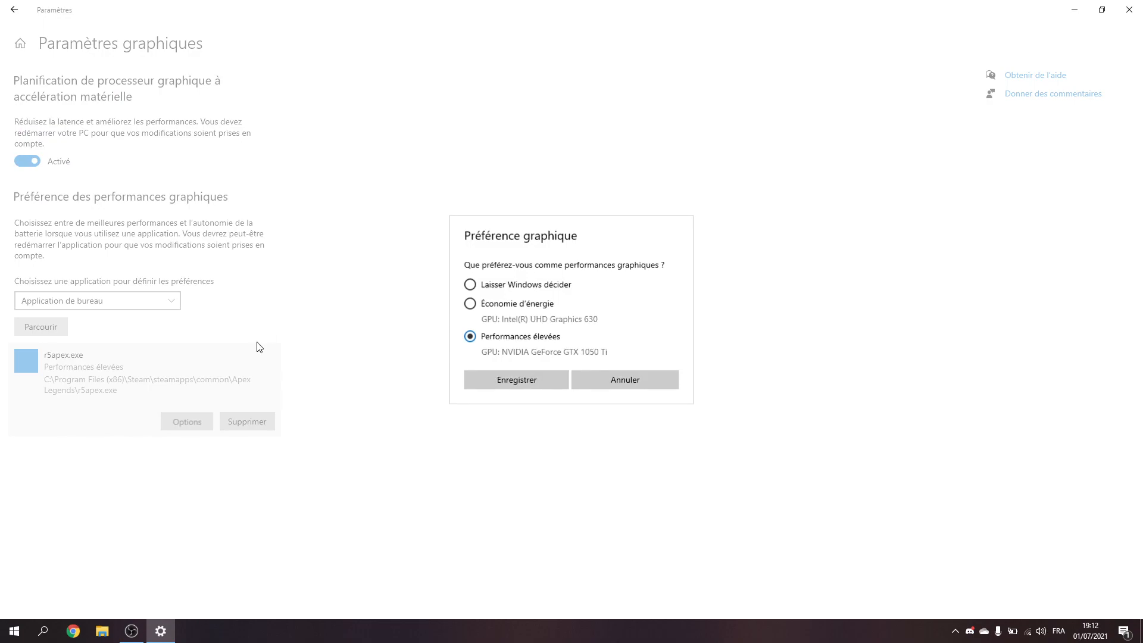
click(501, 302)
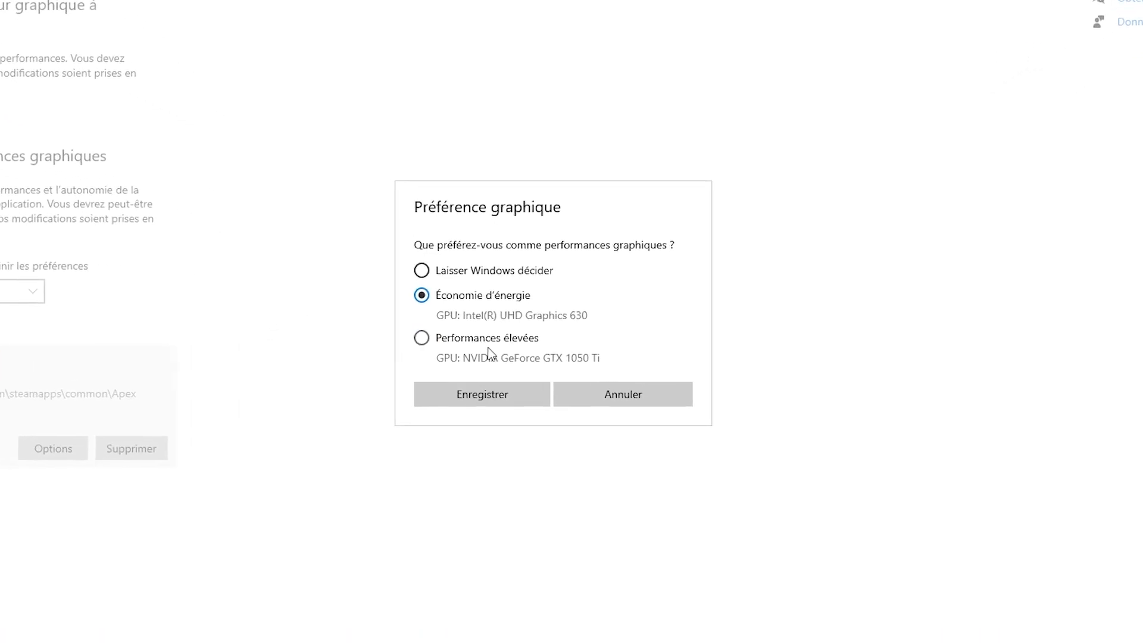
click(464, 331)
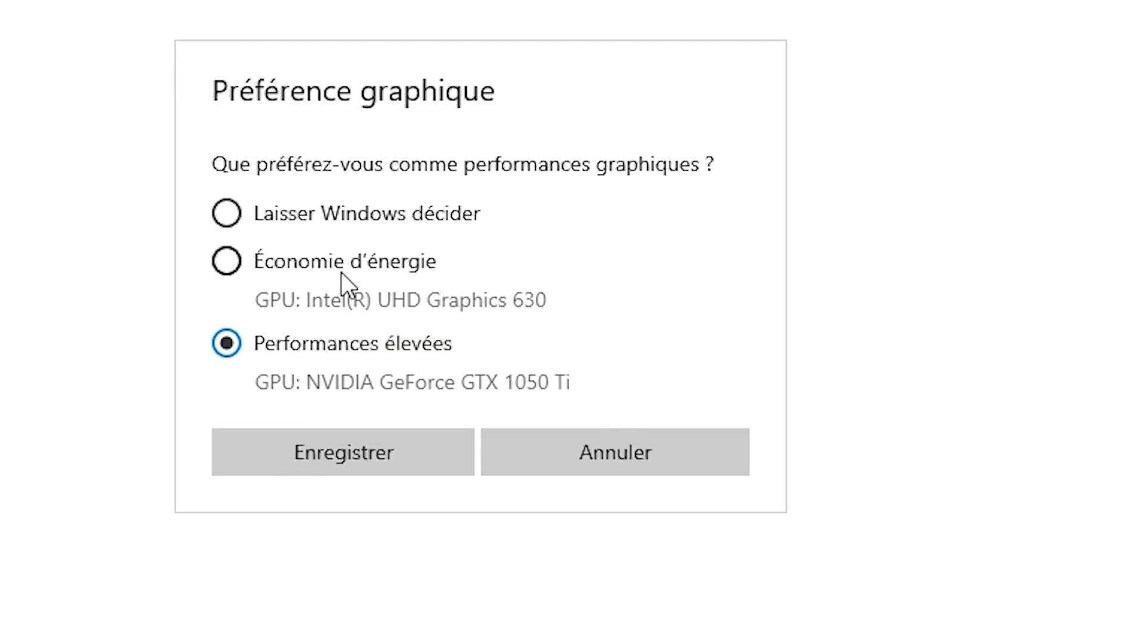
click(342, 269)
click(376, 380)
click(511, 438)
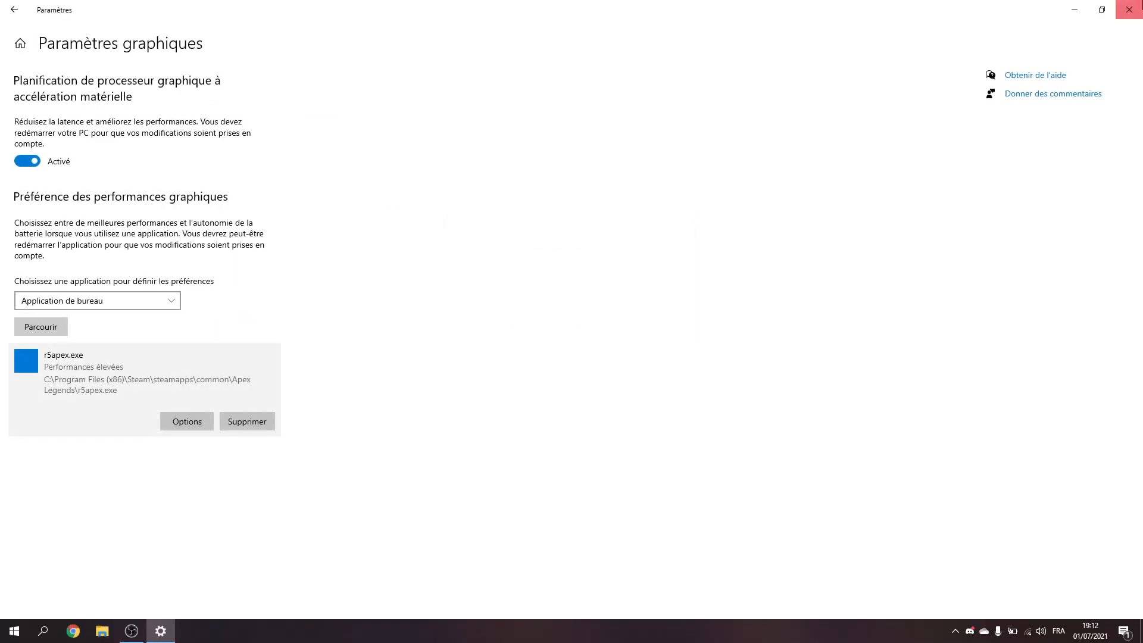
click(1129, 9)
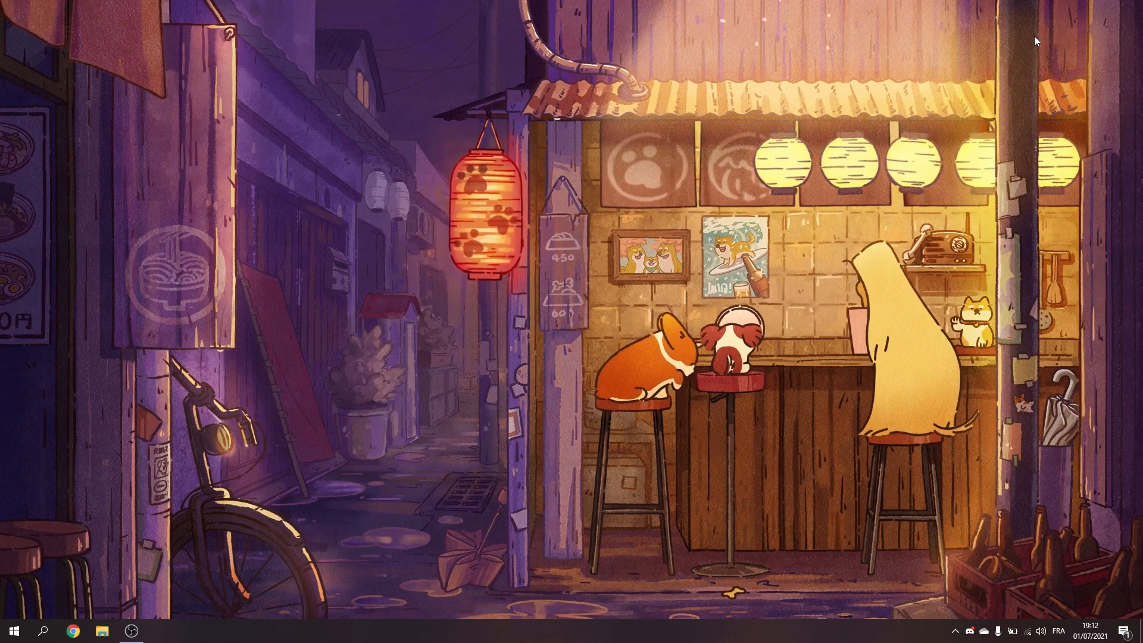
Step: Open the Windows Services console by running services.msc
key(super+r)
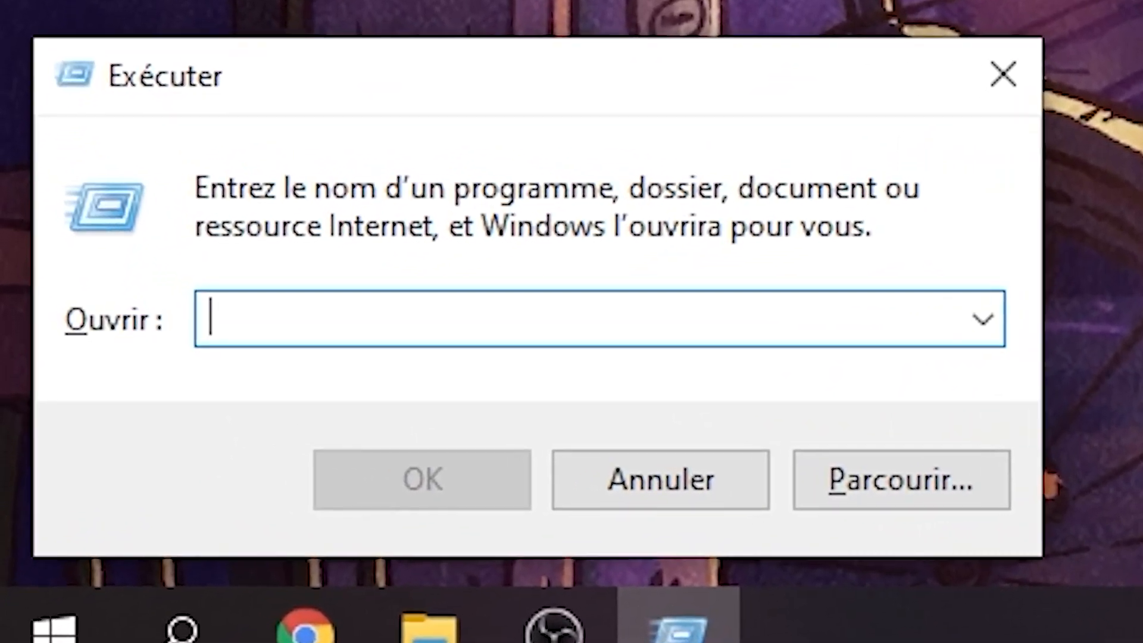
text(services)
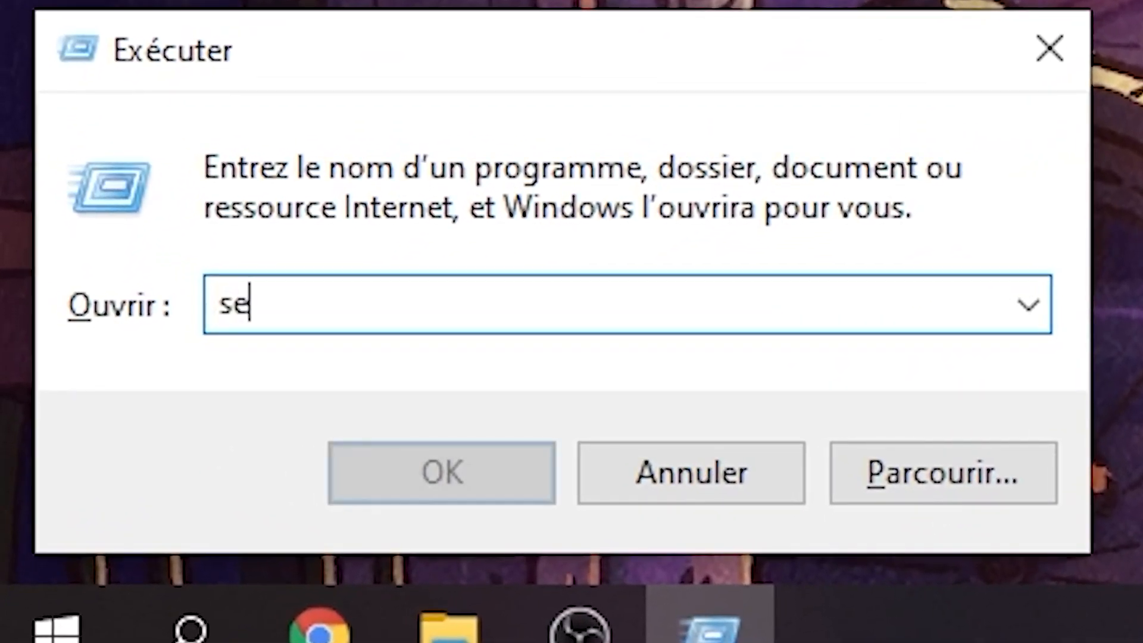
text(.msc)
key(Return)
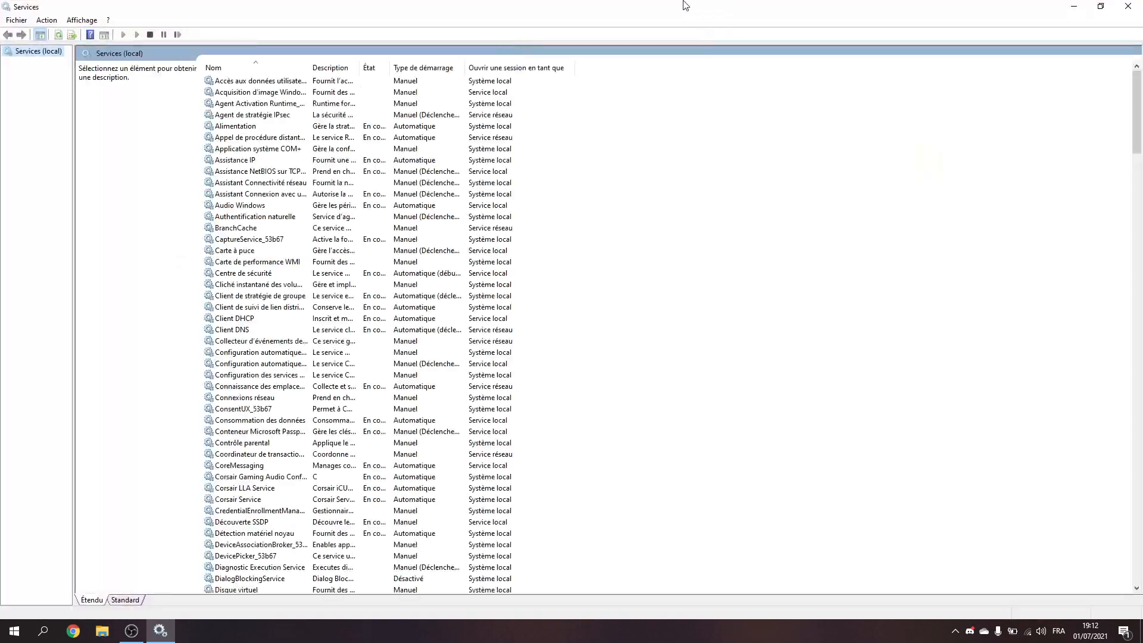
Step: Restore the Services window from full screen and enlarge it in width and height to show more of the list
drag(692, 10, 609, 19)
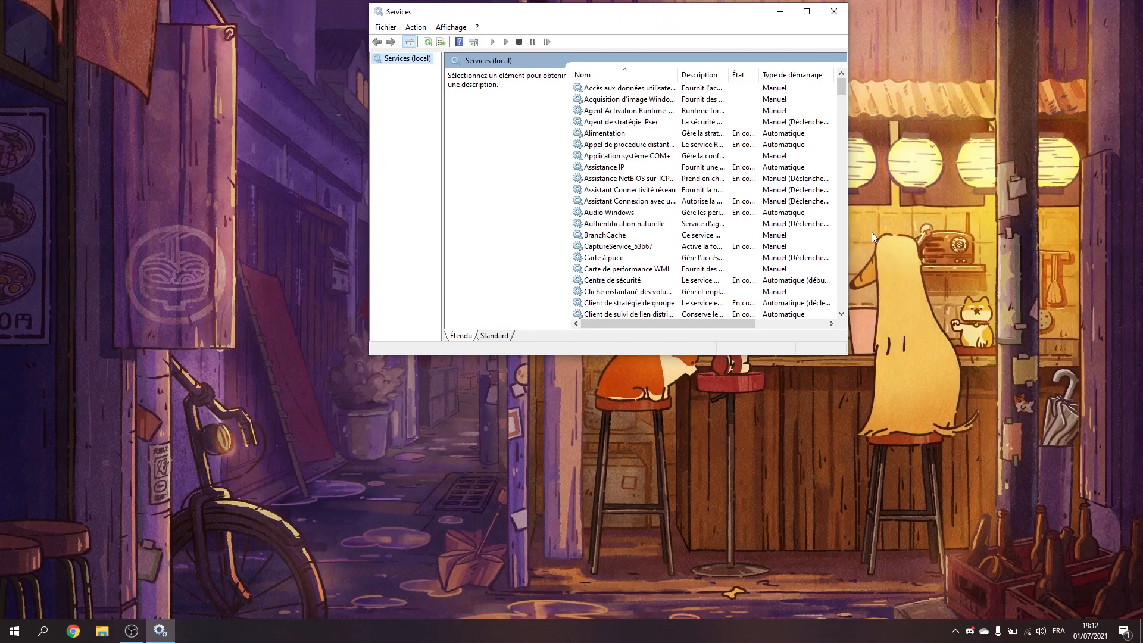
drag(852, 198, 992, 202)
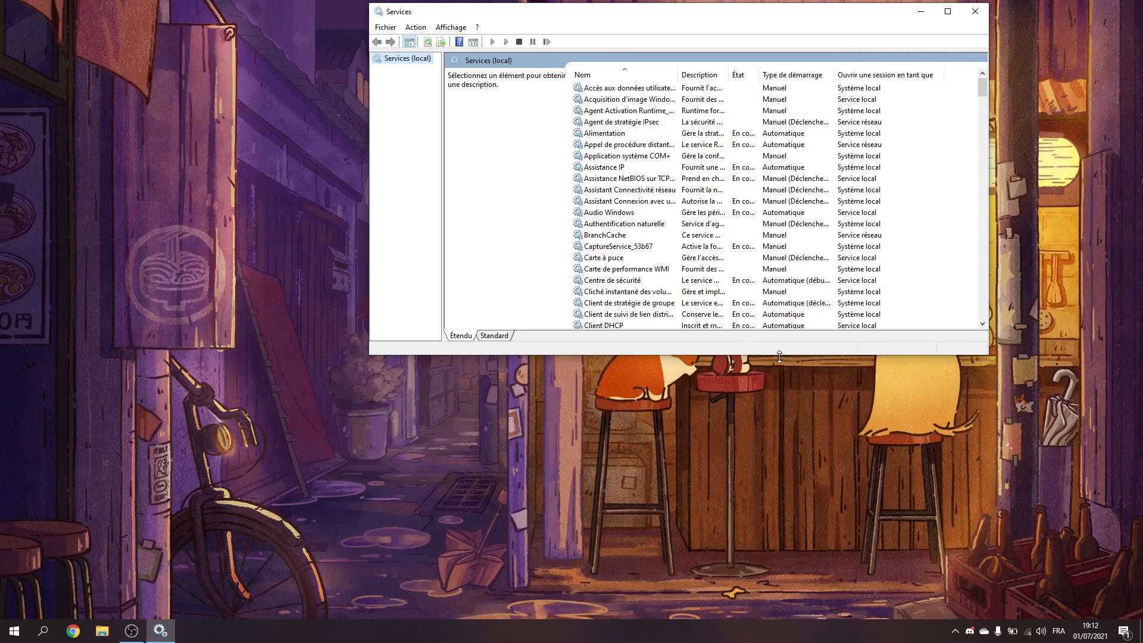
drag(780, 355, 780, 464)
Step: Find the SysMain service in the list, set its startup type to Désactivé in its properties and apply the setting
click(778, 325)
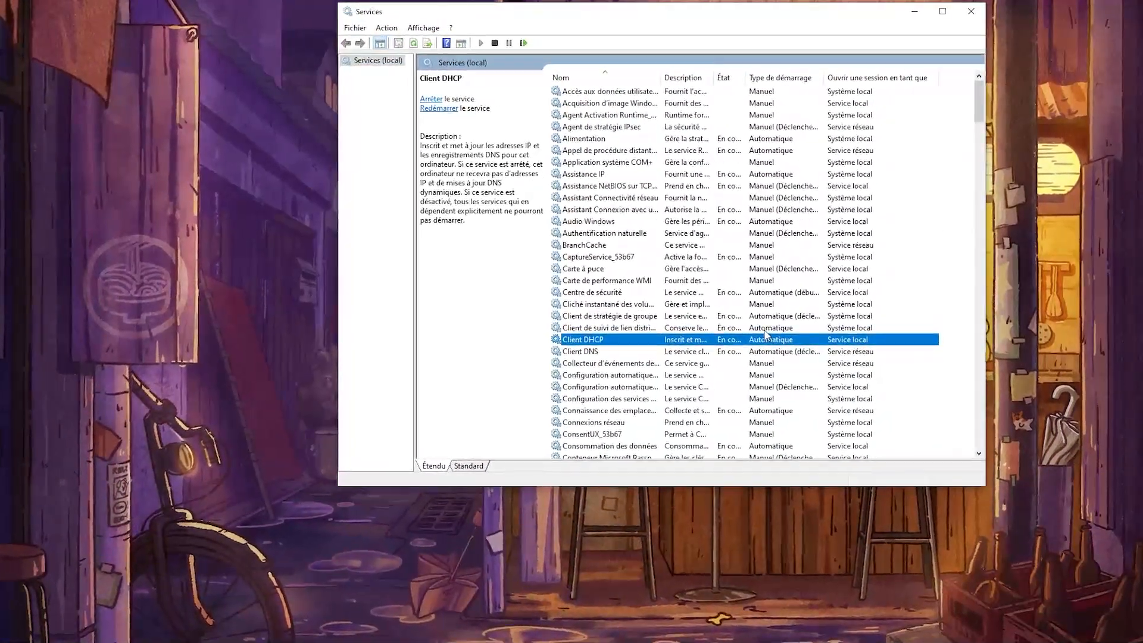
key(s)
key(s)
key(s)
key(s)
key(s)
key(s)
key(s)
key(s)
key(s)
key(s)
key(s)
key(s)
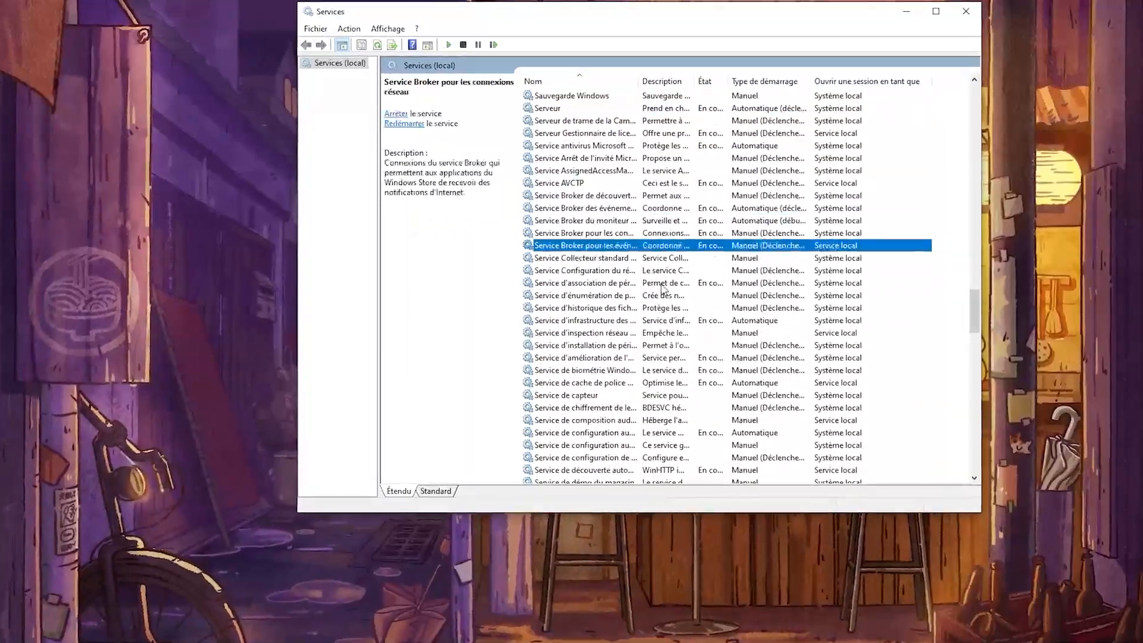
key(s)
key(s)
key(s)
key(s)
key(s)
key(s)
key(s)
key(s)
key(s)
key(s)
key(s)
key(s)
key(s)
key(s)
key(s)
key(s)
key(s)
key(s)
key(s)
key(s)
scroll(622, 294, down, 20)
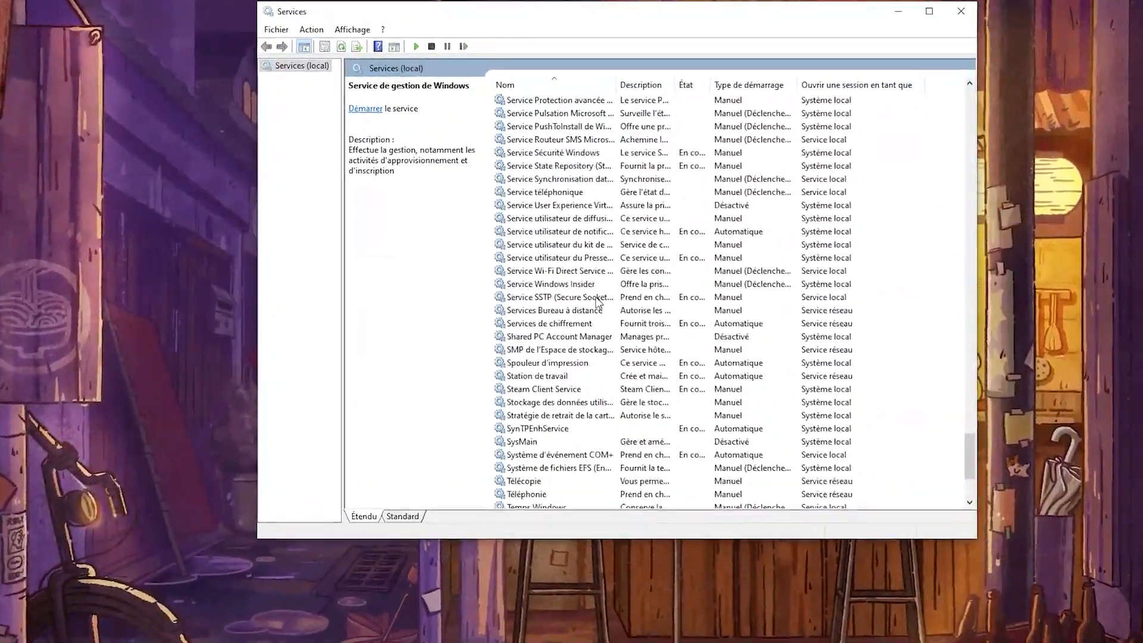
scroll(596, 298, up, 13)
scroll(574, 324, down, 14)
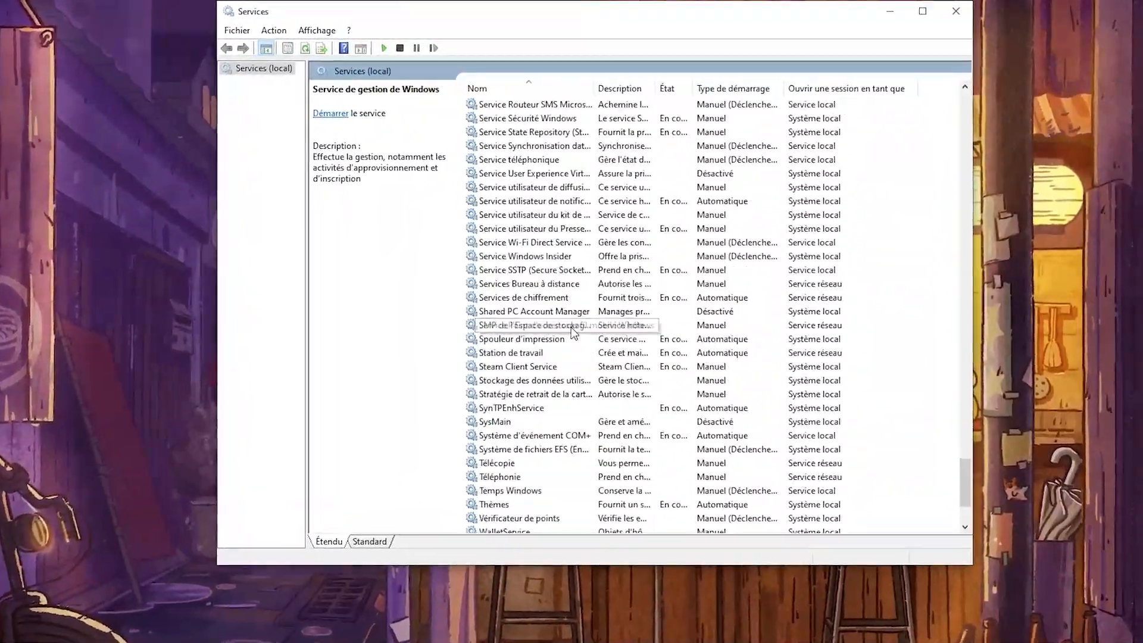
scroll(570, 327, down, 3)
click(483, 303)
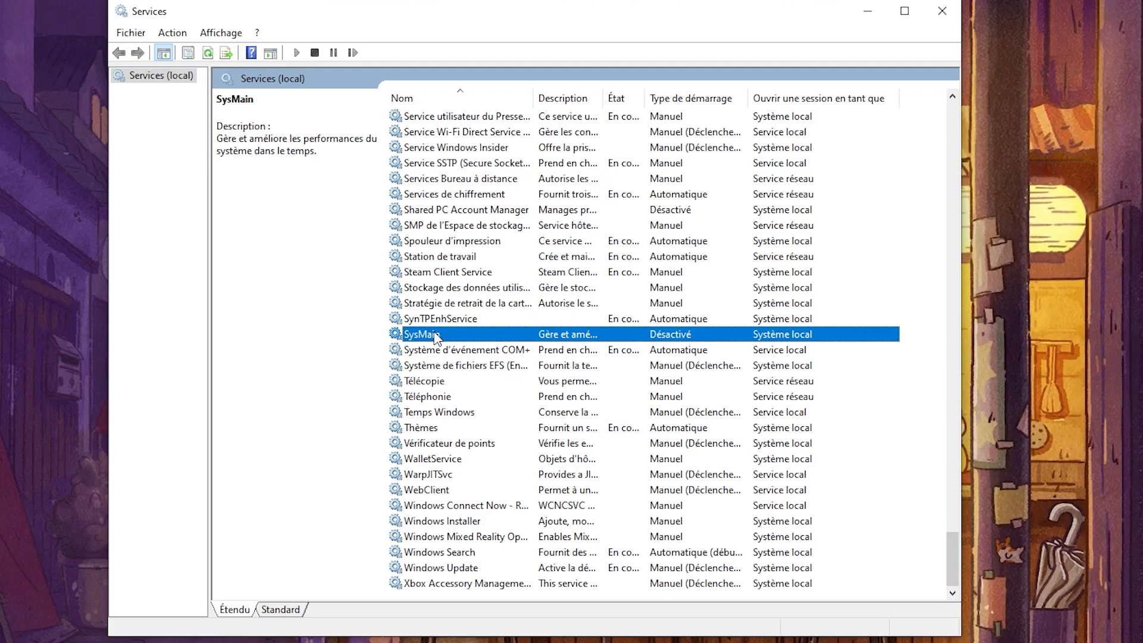
right_click(448, 341)
click(503, 488)
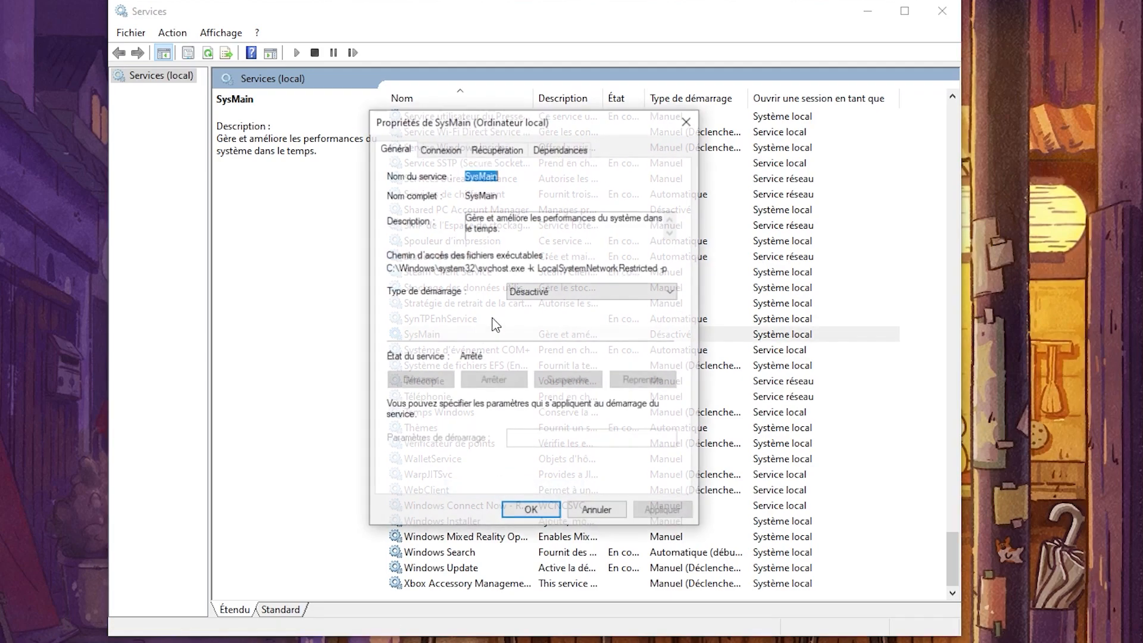
click(625, 293)
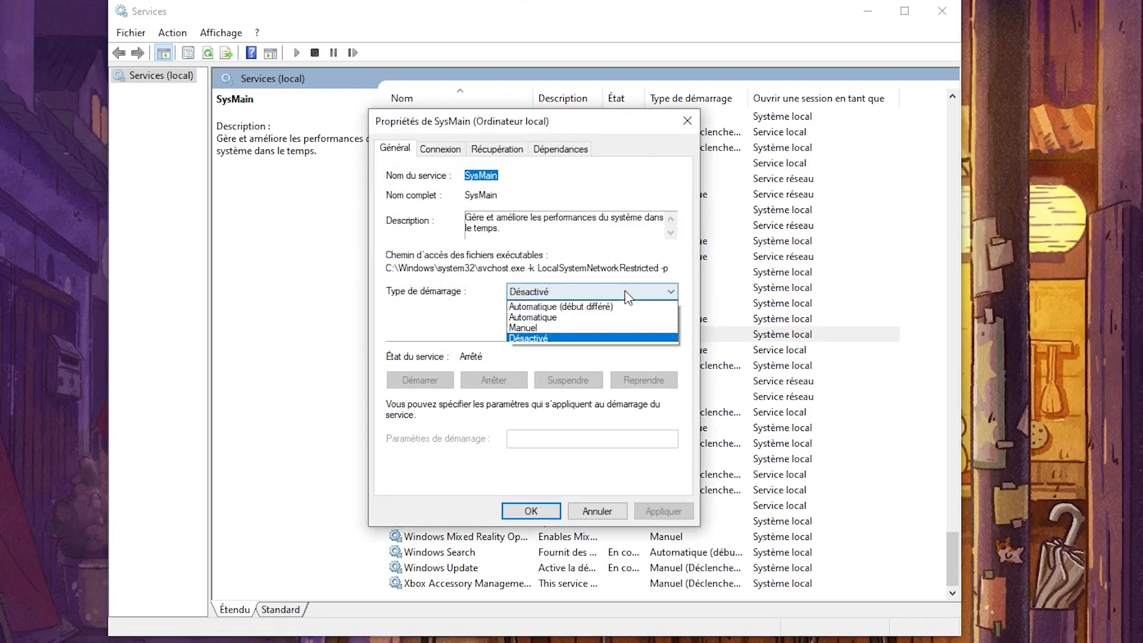
click(586, 342)
click(663, 510)
click(547, 512)
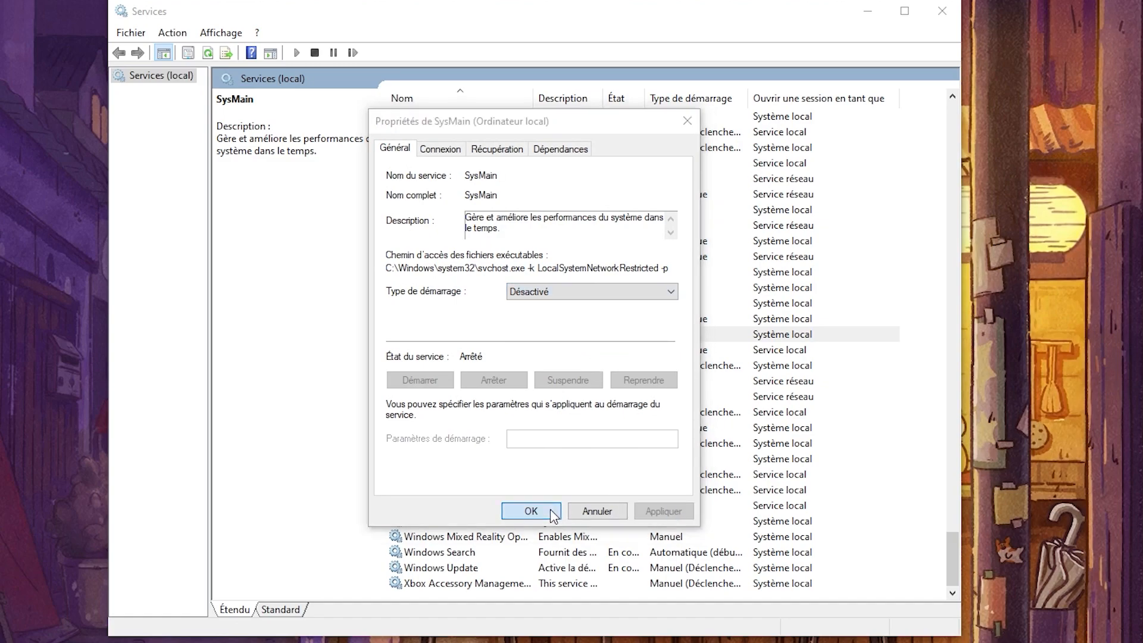
Step: Examine which service actions are available for SysMain, including those under Toutes les tâches
click(489, 336)
right_click(450, 320)
click(417, 334)
right_click(415, 332)
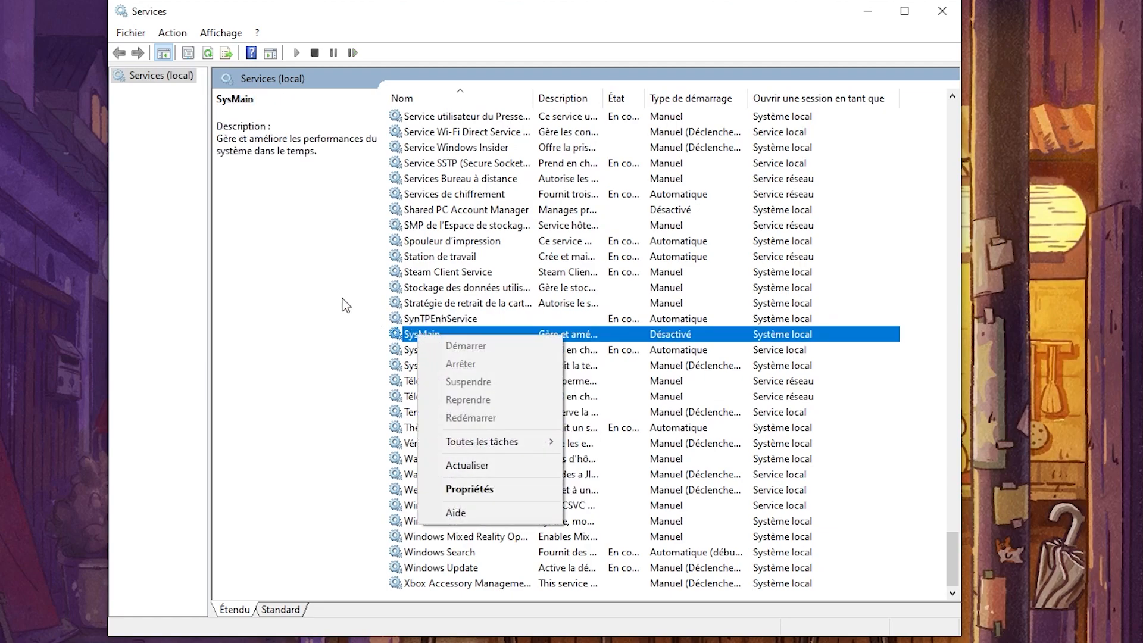
click(641, 327)
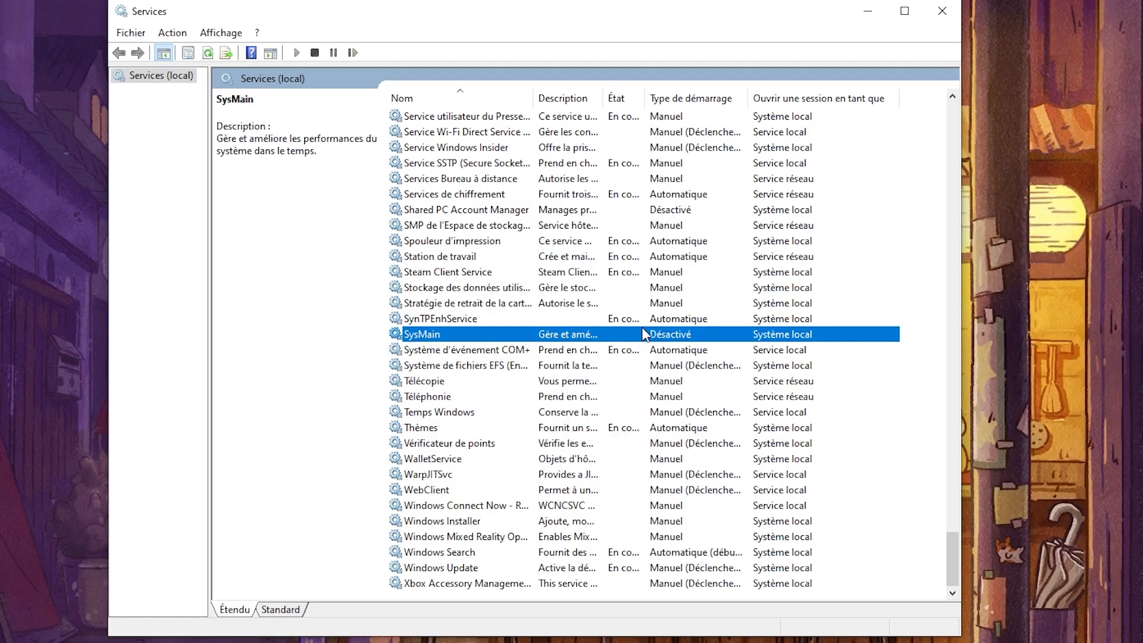
right_click(550, 332)
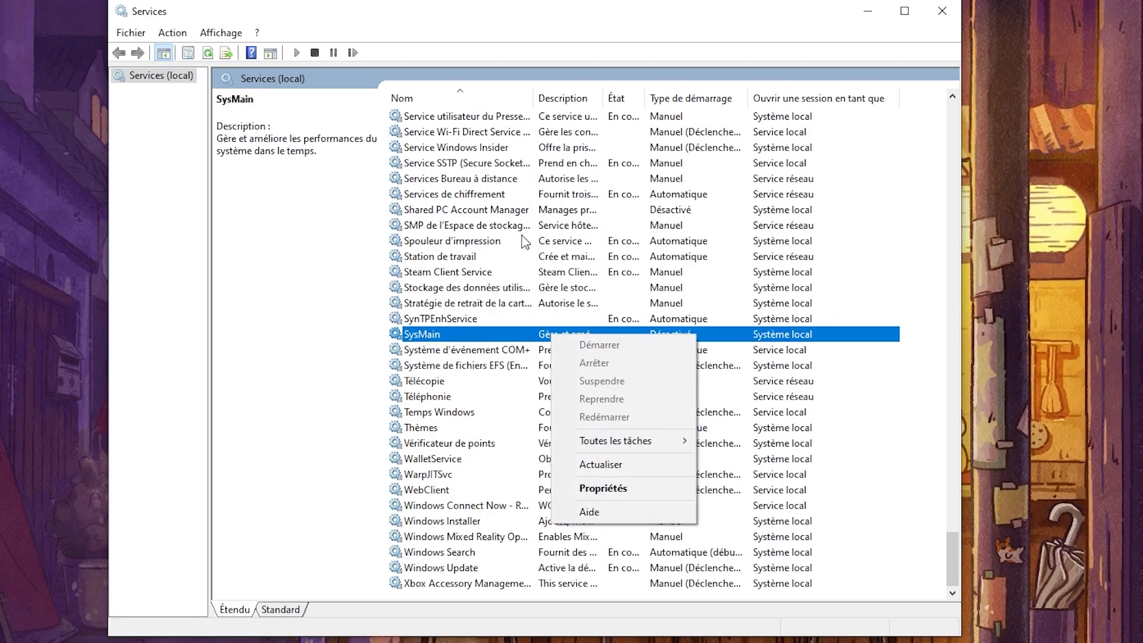
right_click(470, 335)
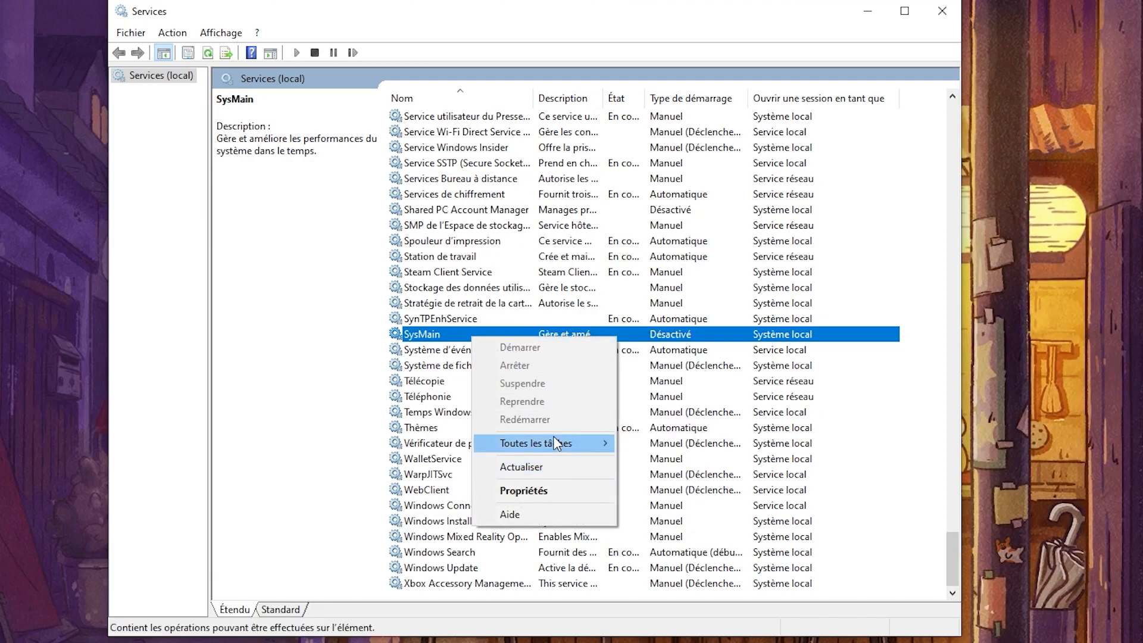
mouse_move(554, 442)
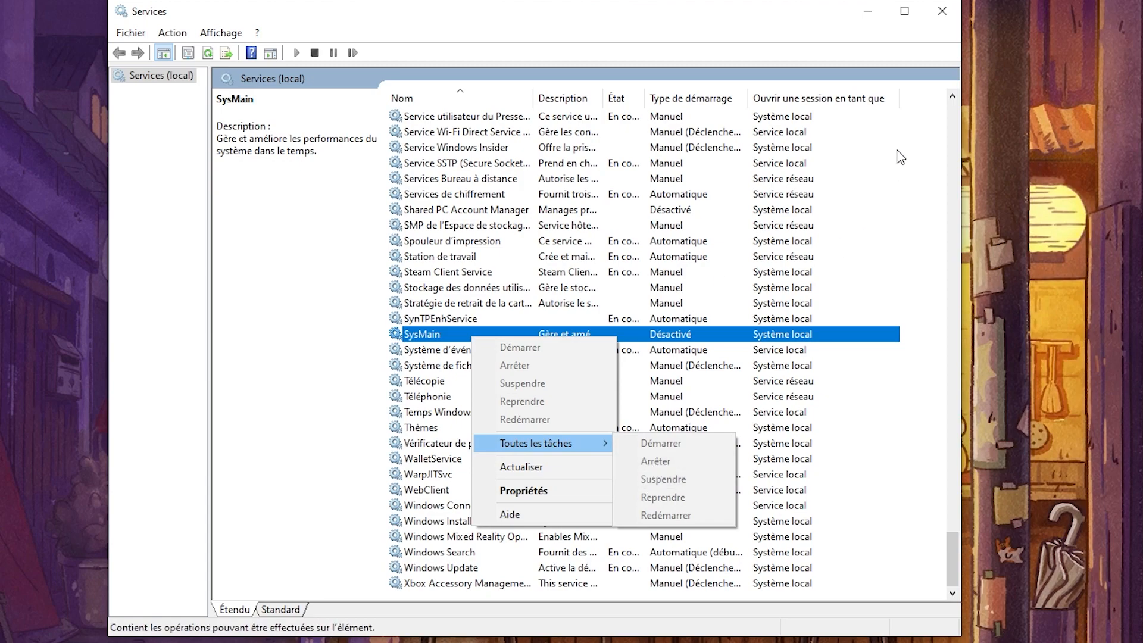
click(889, 71)
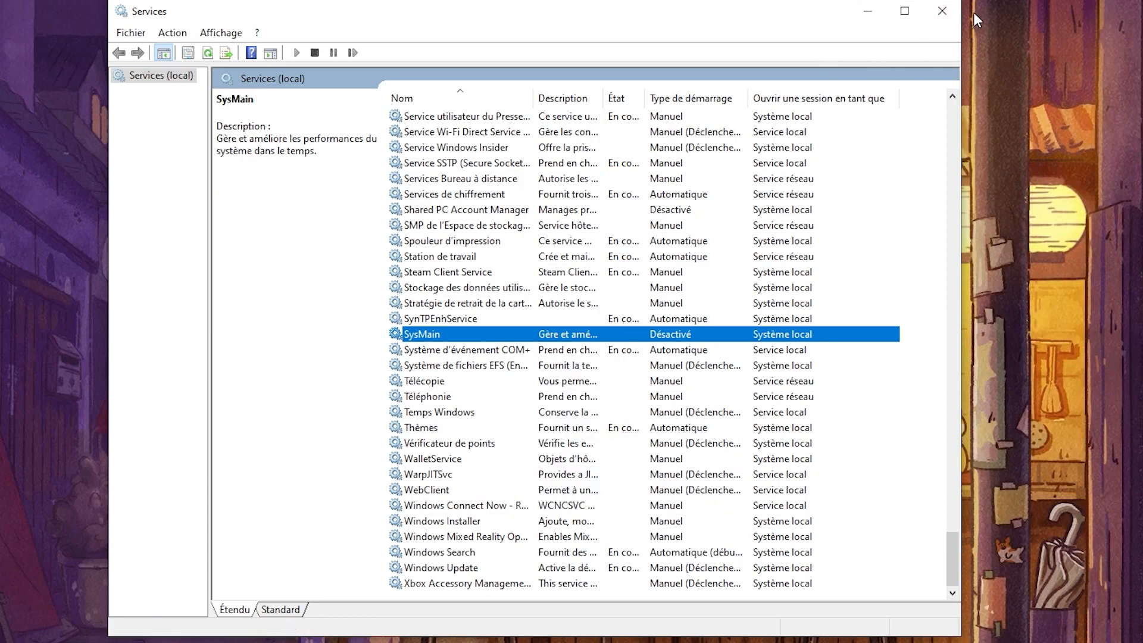
Step: Close the Services console and open the Windows Temp folder by running temp
click(952, 11)
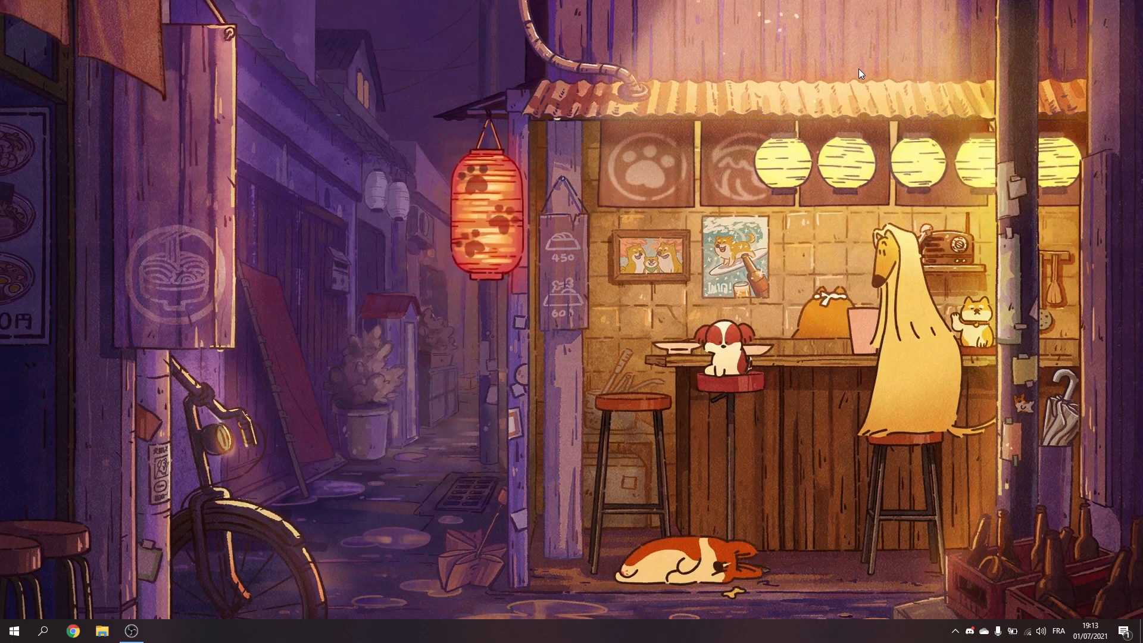
key(super+r)
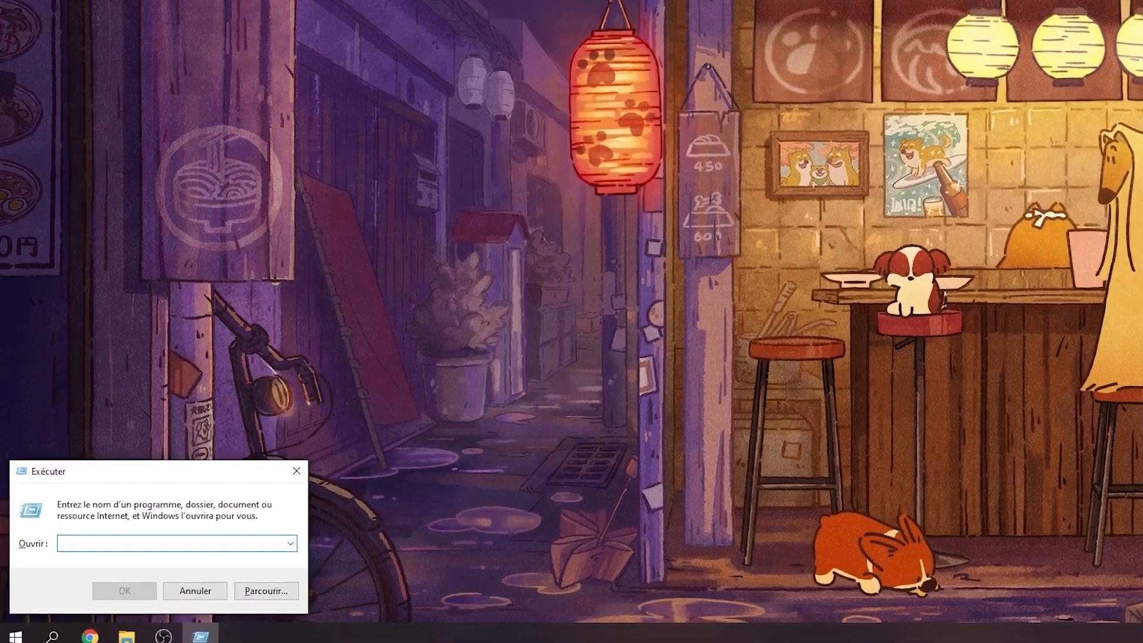
text(yemp)
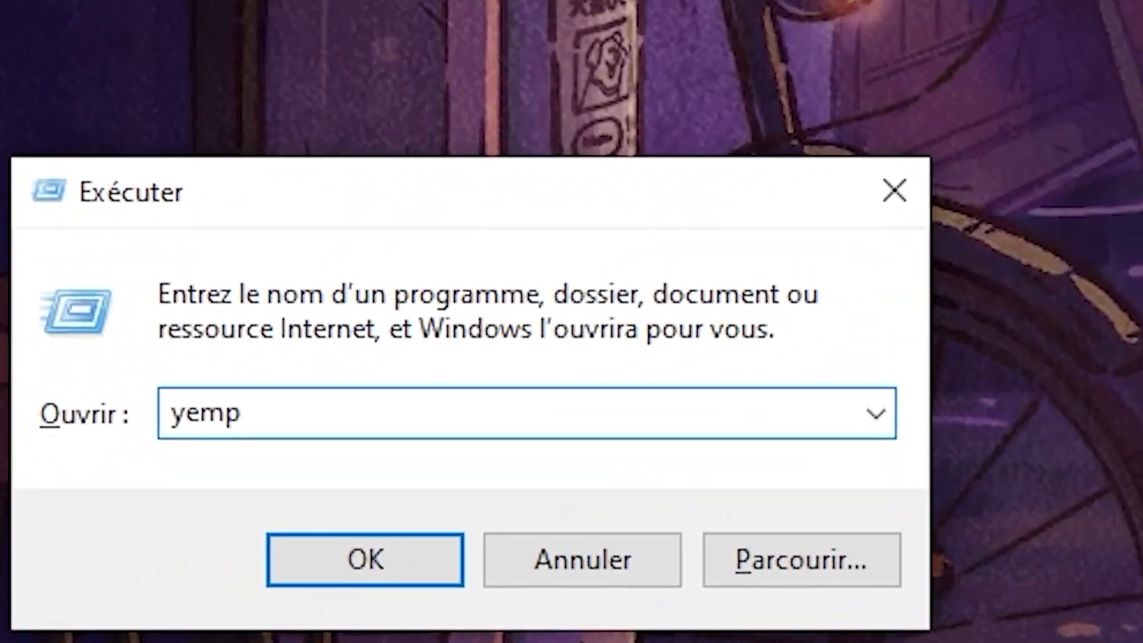
key(BackSpace)
key(BackSpace)
key(BackSpace)
key(BackSpace)
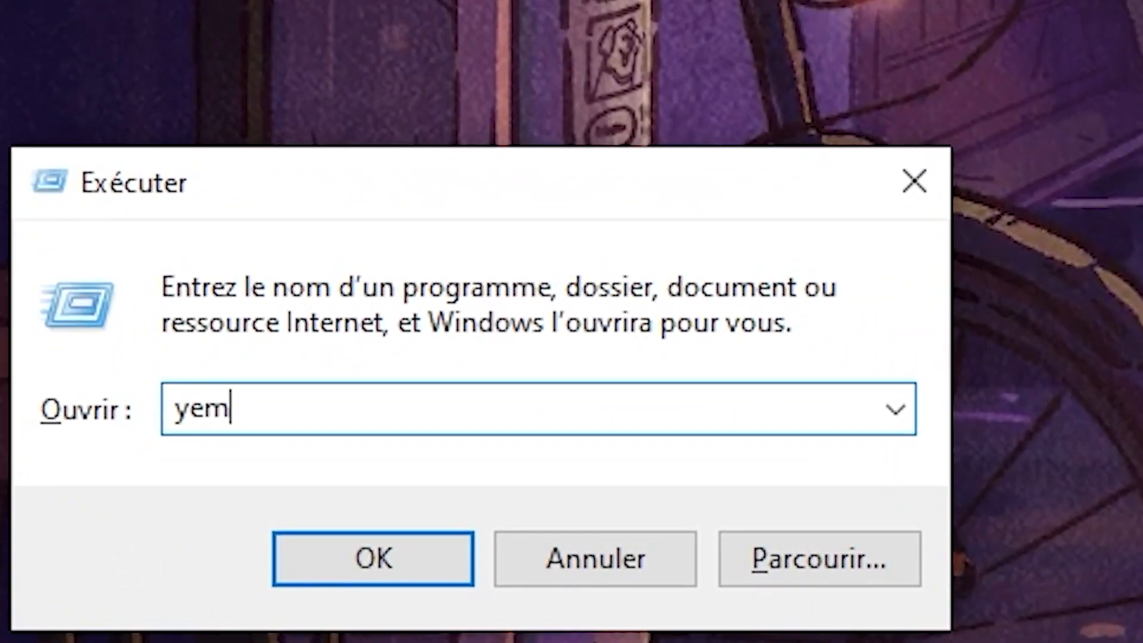
text(temp)
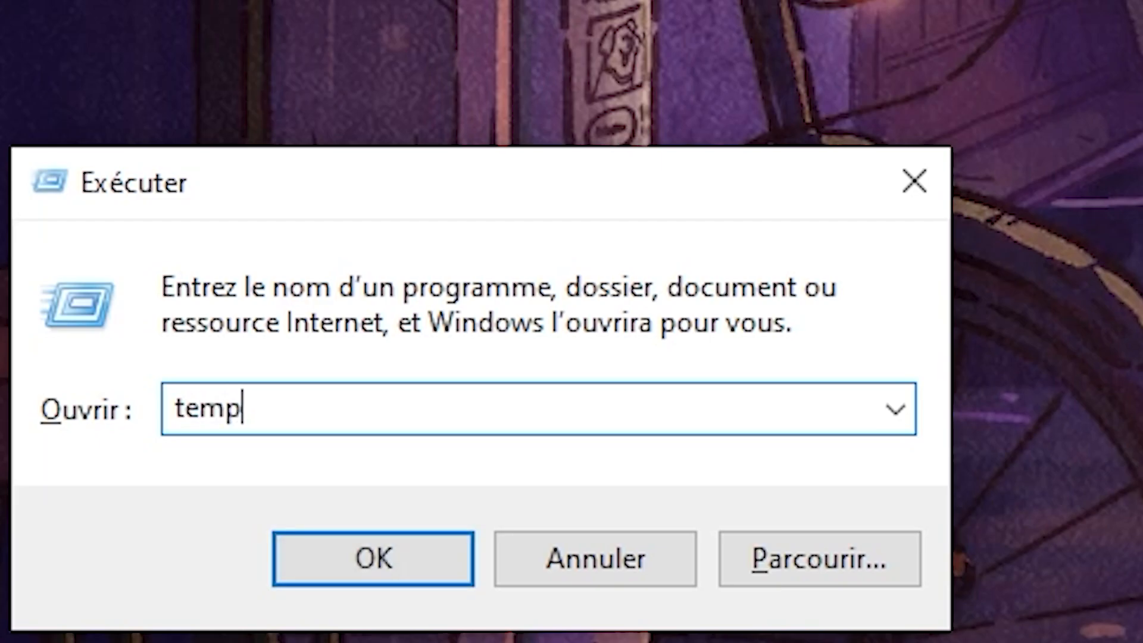
key(Return)
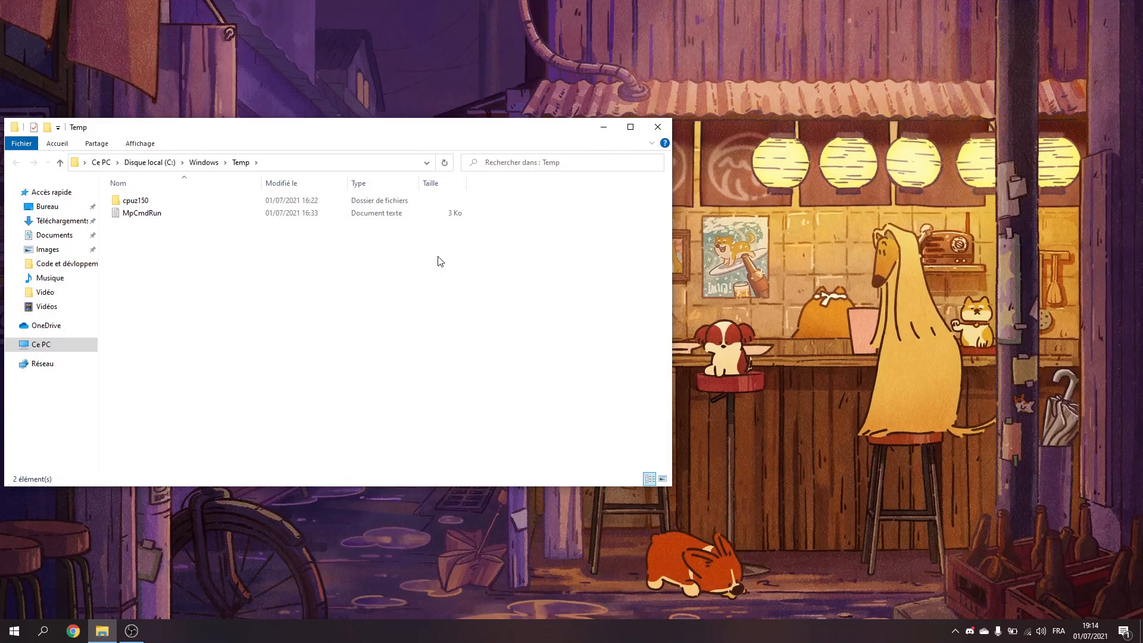
Step: Select all the contents of the Temp folder, the cpuz150 folder and the MpCmdRun text document
drag(460, 279, 325, 178)
click(400, 262)
drag(388, 287, 261, 173)
drag(348, 286, 281, 167)
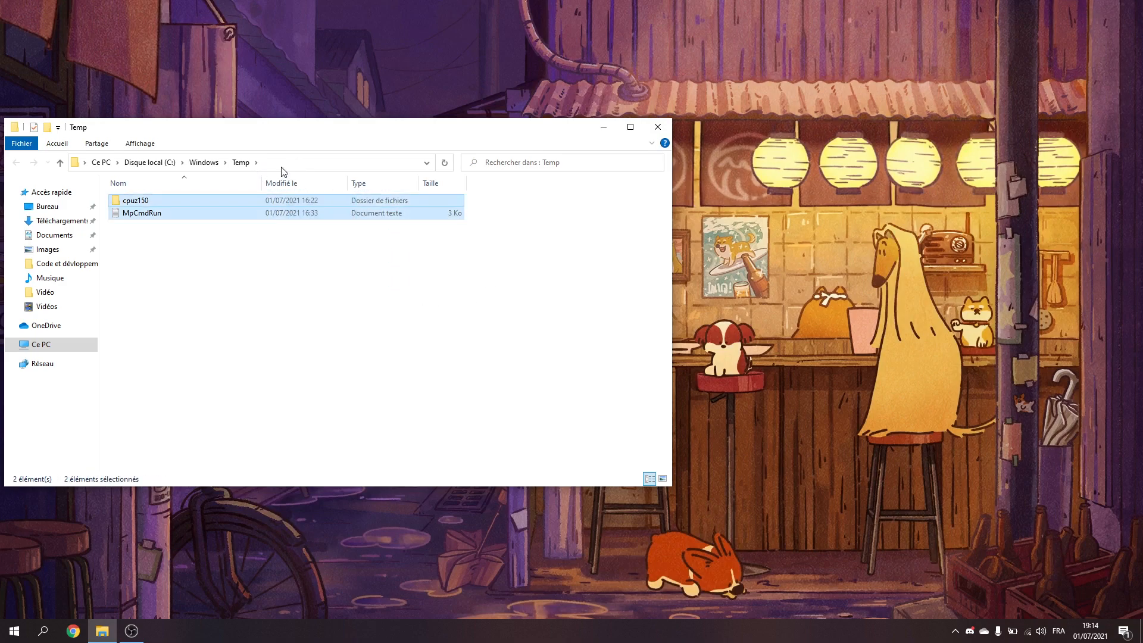
drag(351, 258, 249, 187)
drag(171, 243, 116, 187)
drag(135, 250, 132, 183)
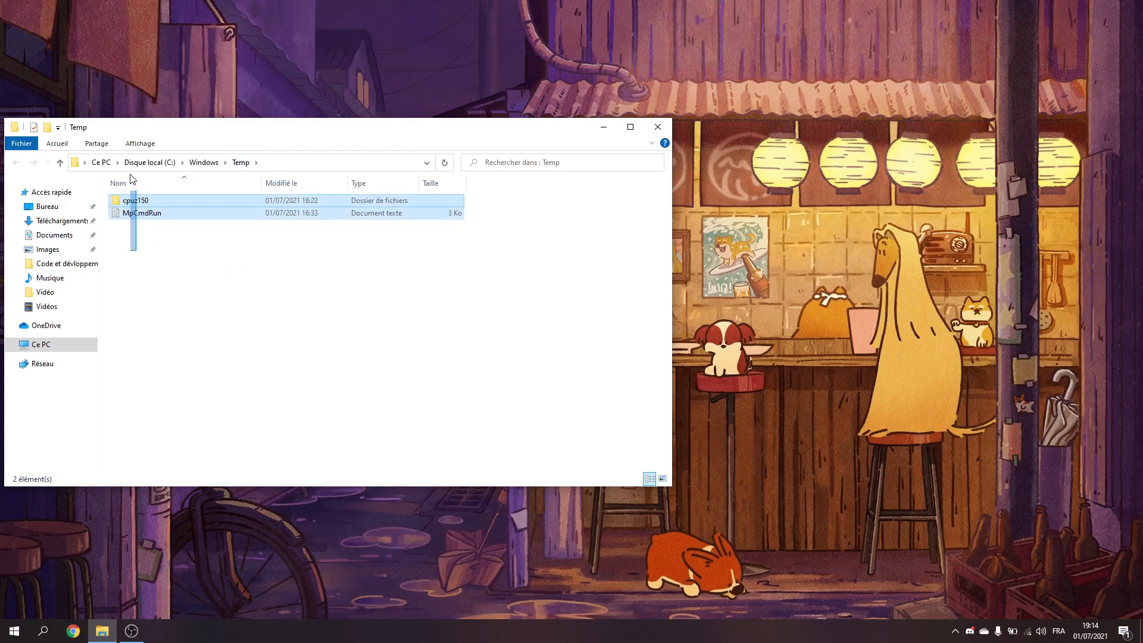
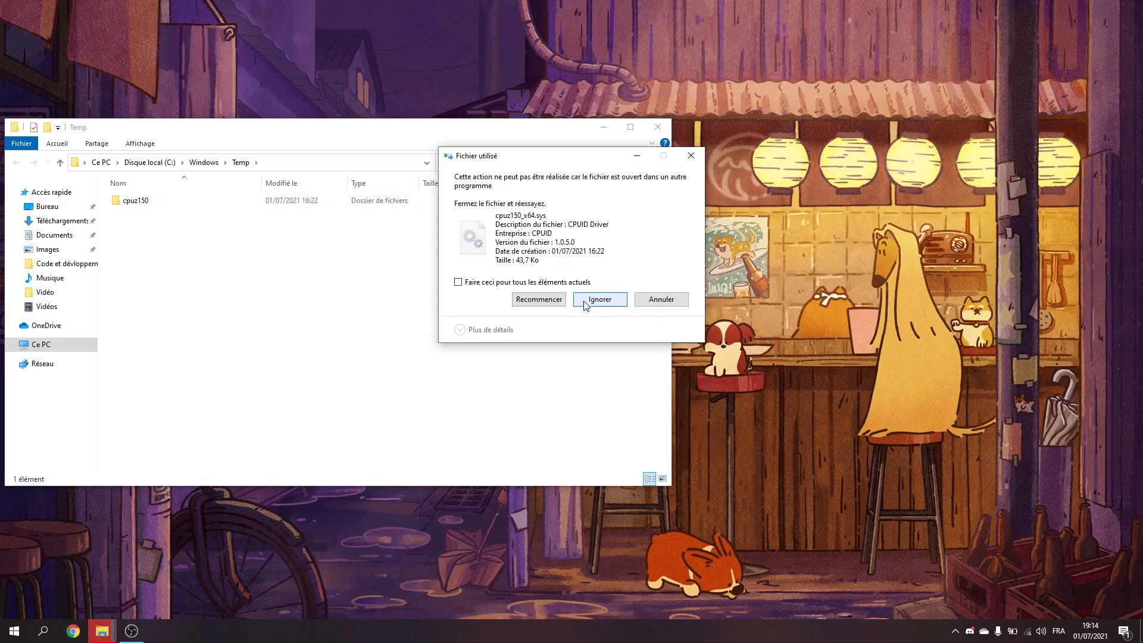
Step: Skip the in-use file cpuz150_x64.sys in the deletion and close the Windows Temp folder
click(594, 296)
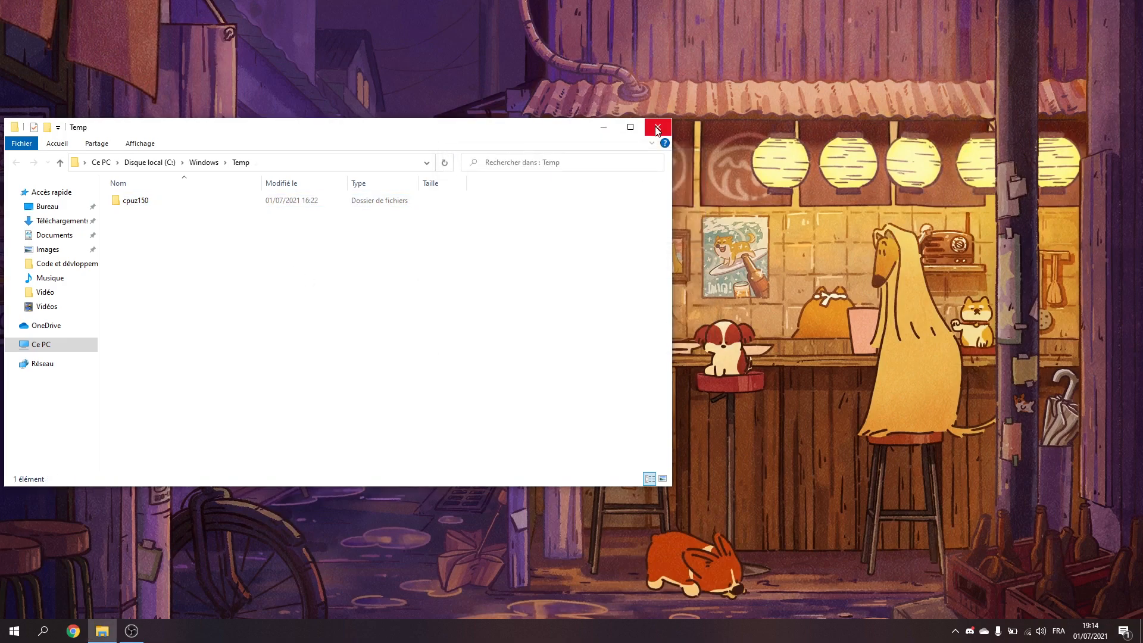
click(655, 126)
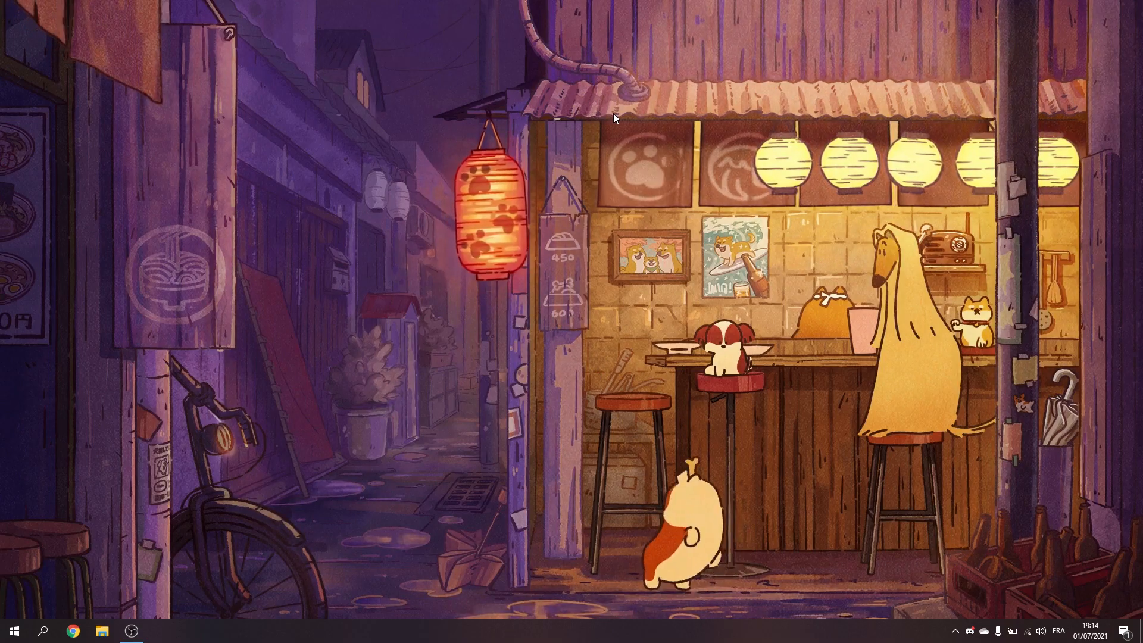
Step: Open the user's Temp folder by running %temp%, permanently delete all of its contents and close the folder
key(super+r)
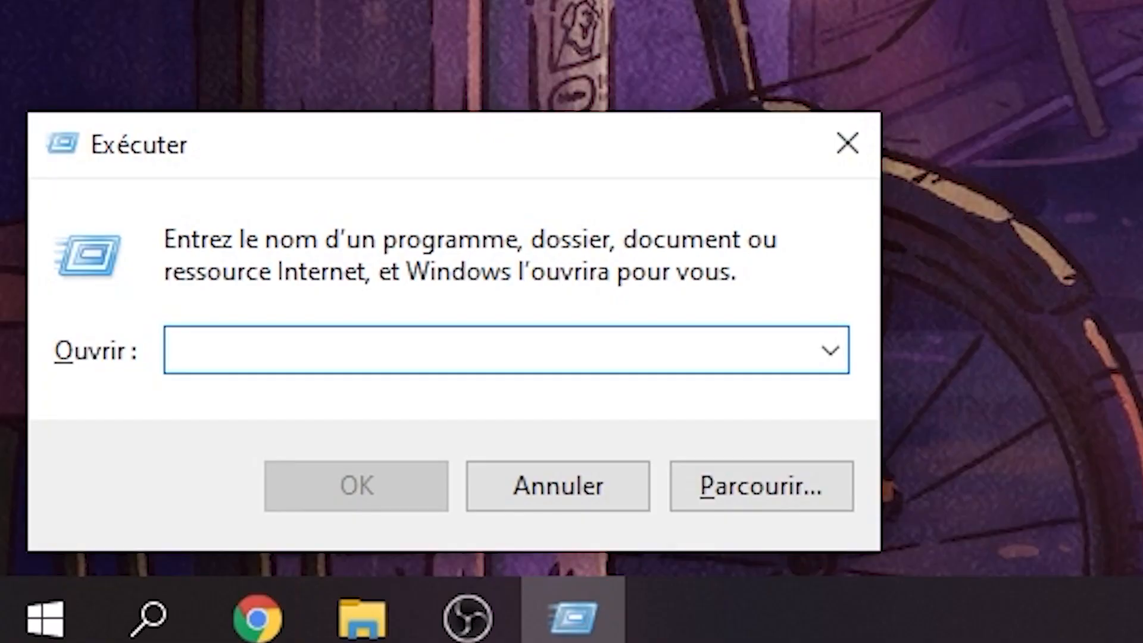
text(%temp%)
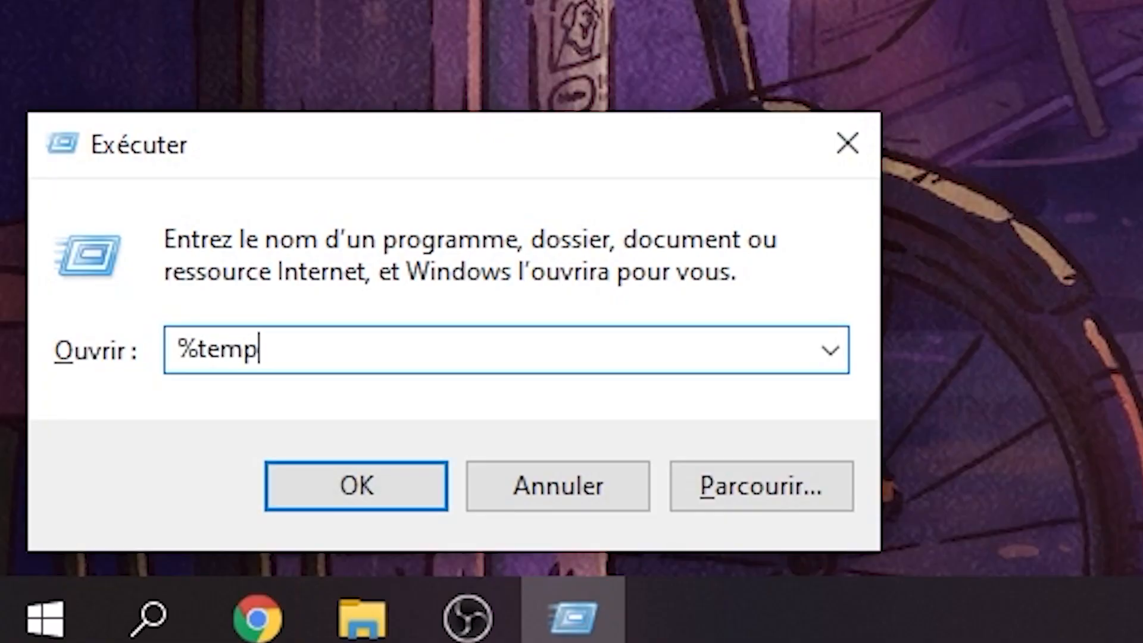
key(Return)
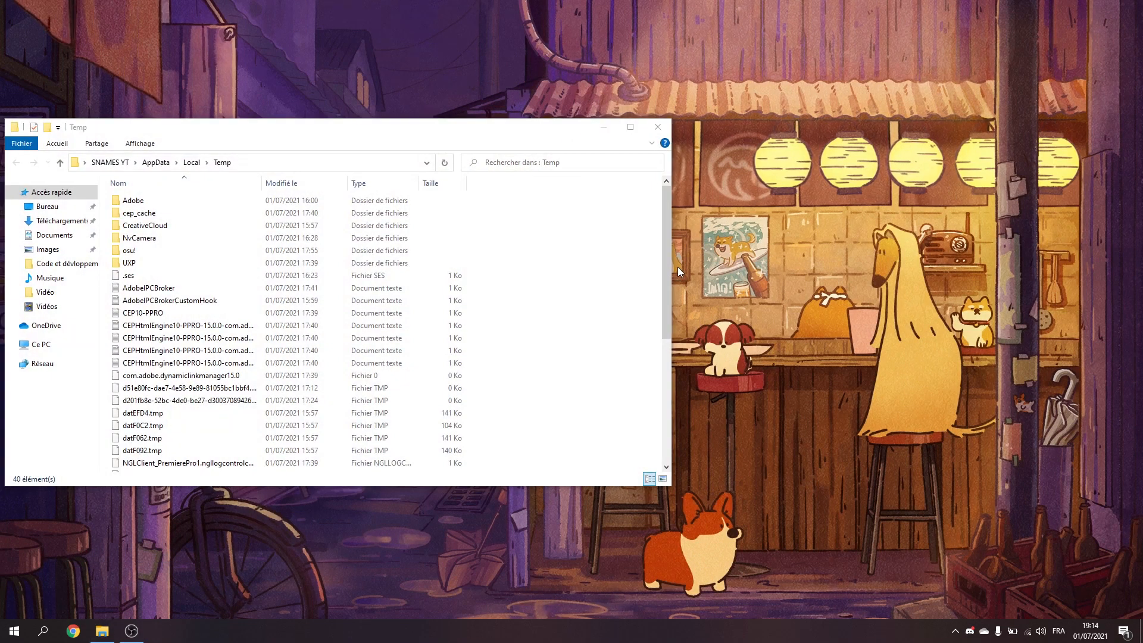
key(ctrl+a)
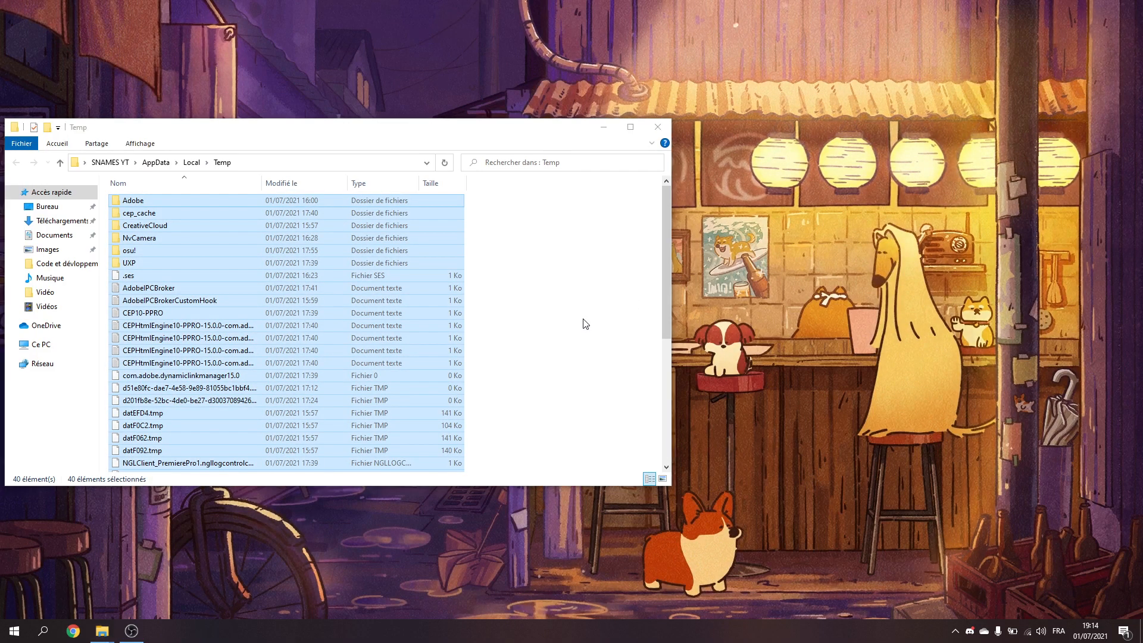
key(shift+Delete)
click(613, 326)
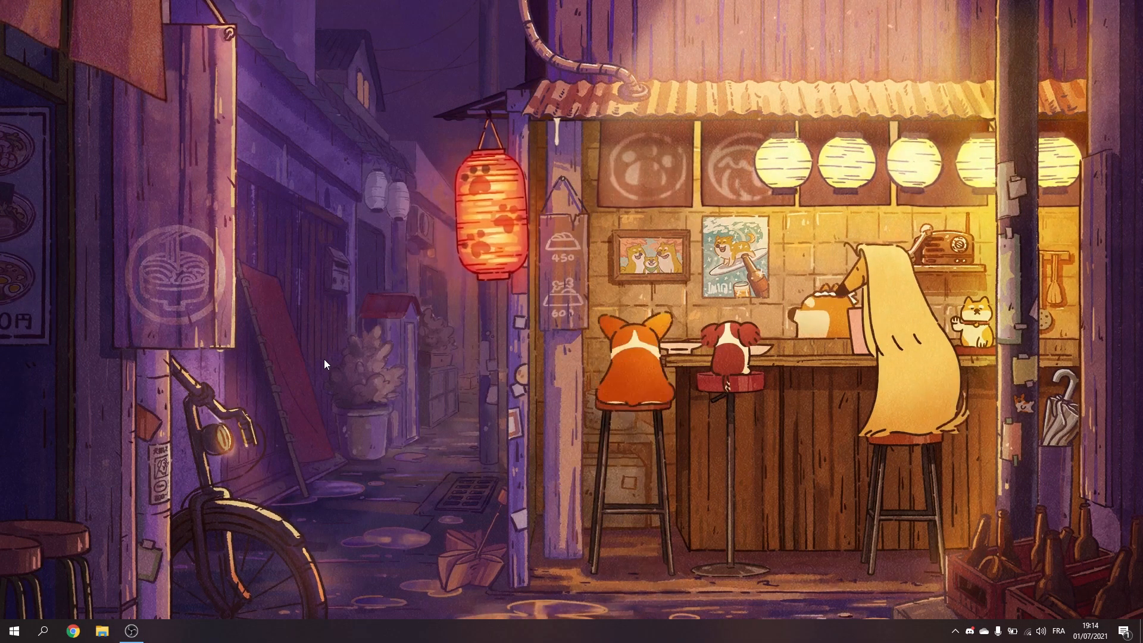
Step: Open File Explorer and show the drives in Ce PC
right_click(3, 640)
click(230, 612)
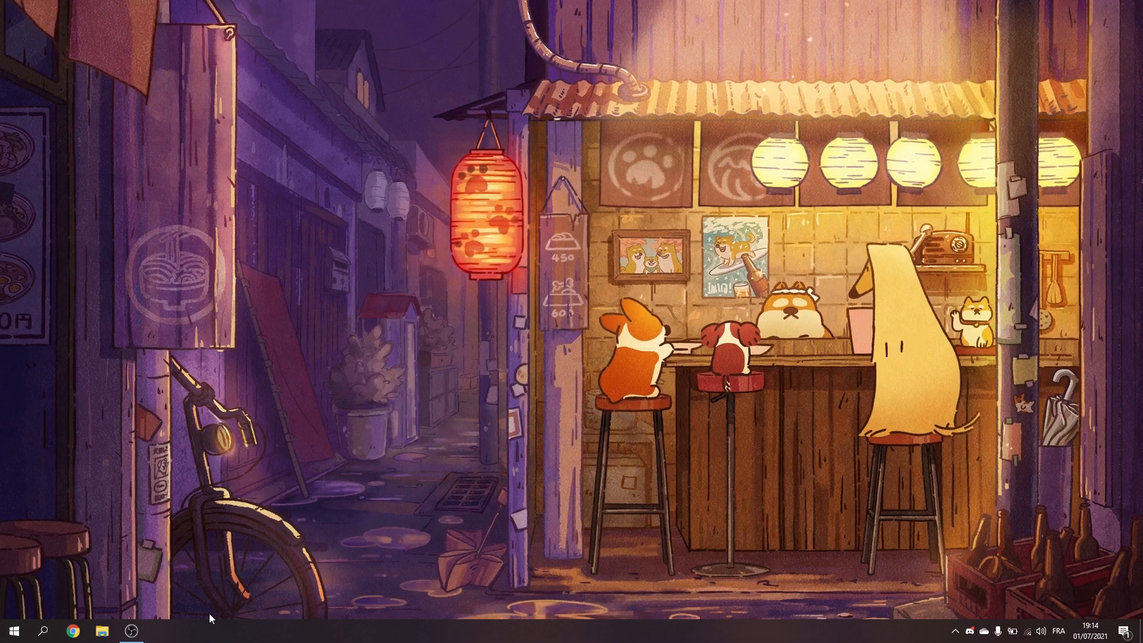
right_click(5, 634)
click(62, 537)
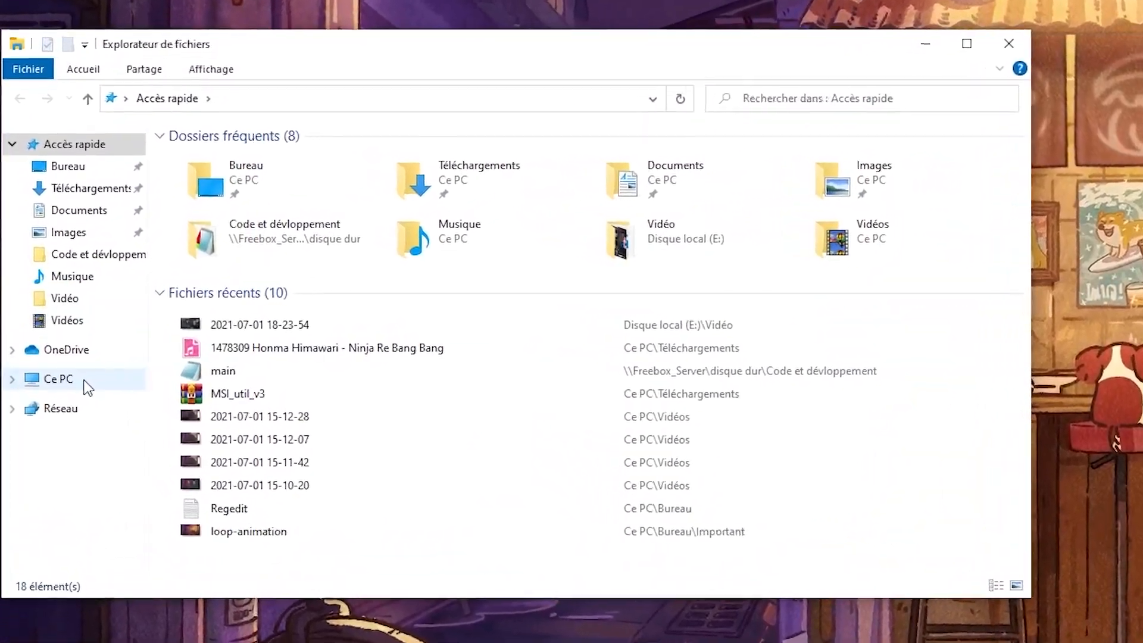
click(40, 350)
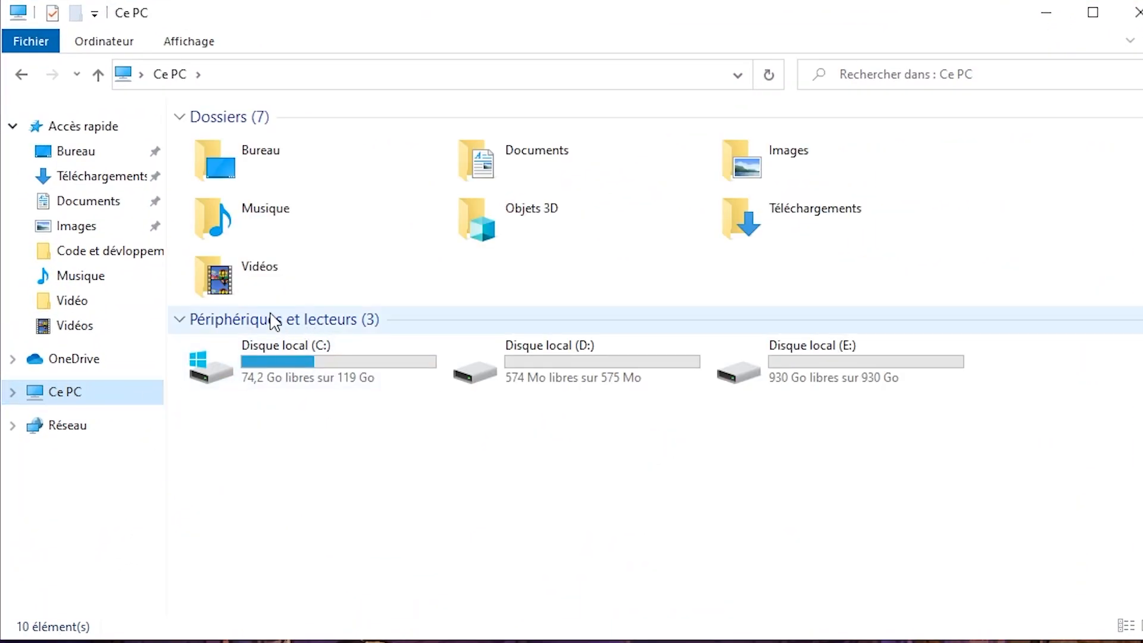
Step: Open the properties of Disque local (C:) and start Nettoyage de disque for it
double_click(251, 354)
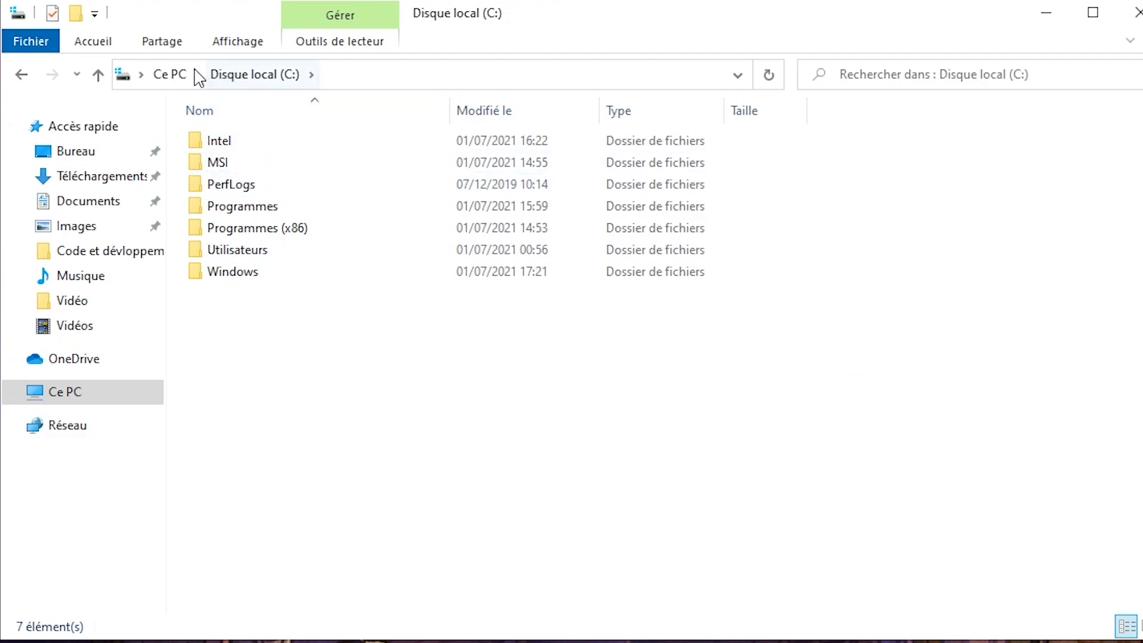
click(170, 75)
right_click(260, 347)
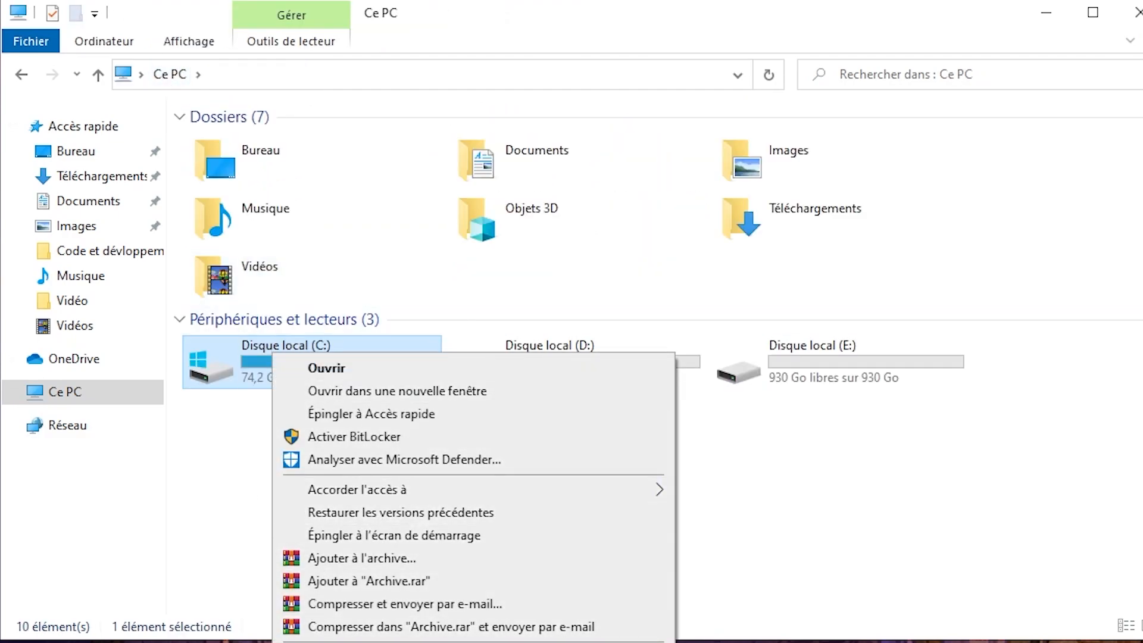
click(208, 560)
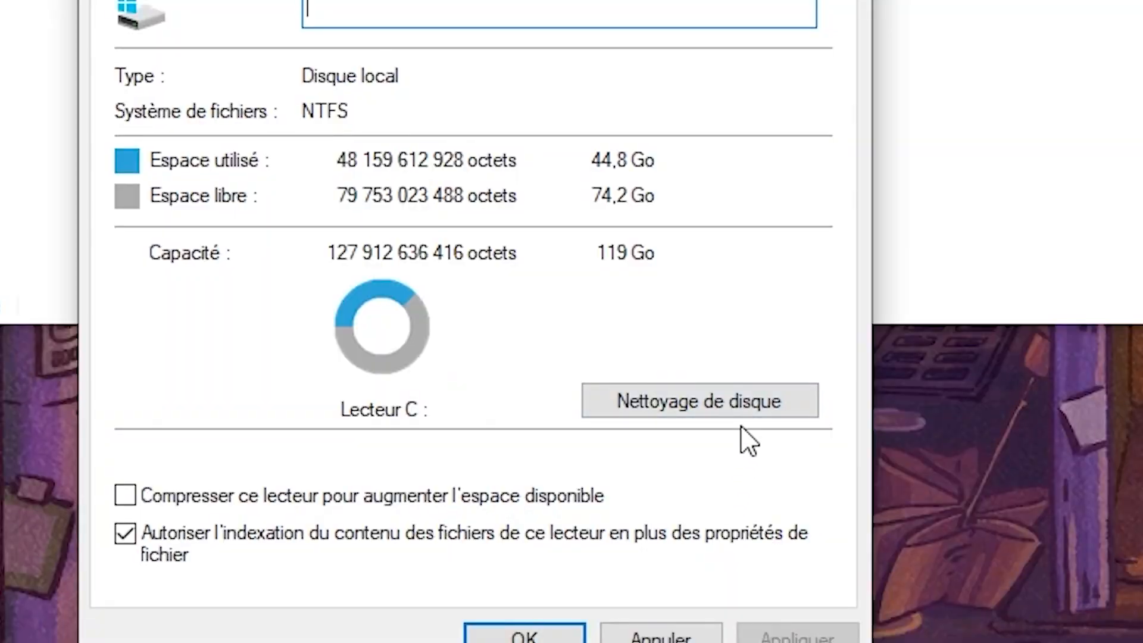
click(387, 516)
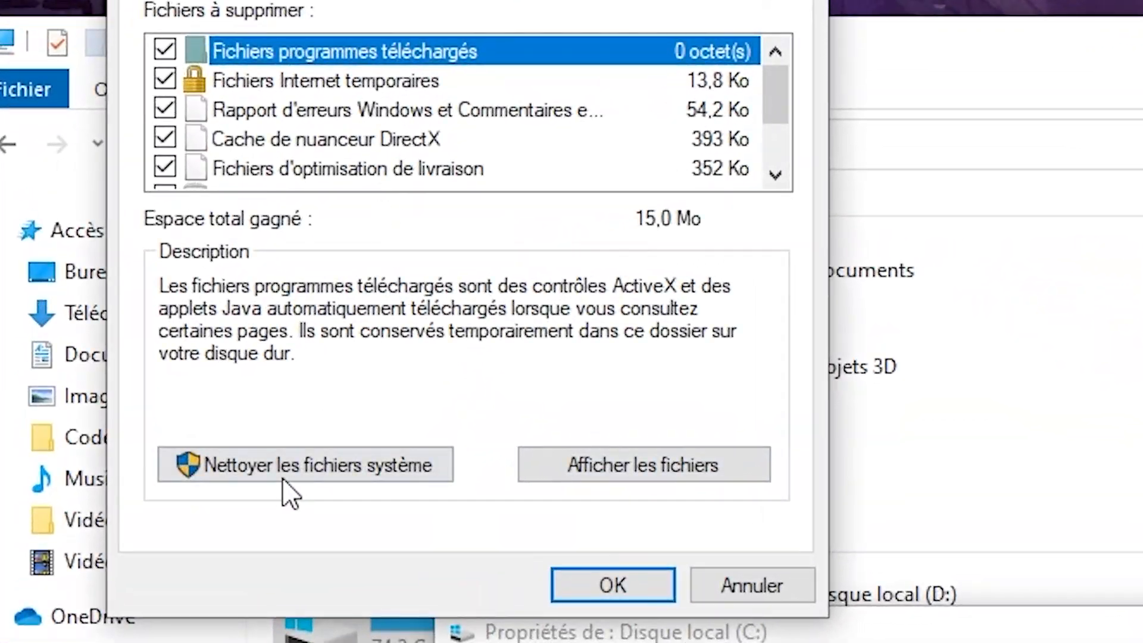
Step: Examine the file categories to delete on C:, including the descriptions of Fichiers Internet temporaires, Miniatures and Fichiers temporaires
click(116, 275)
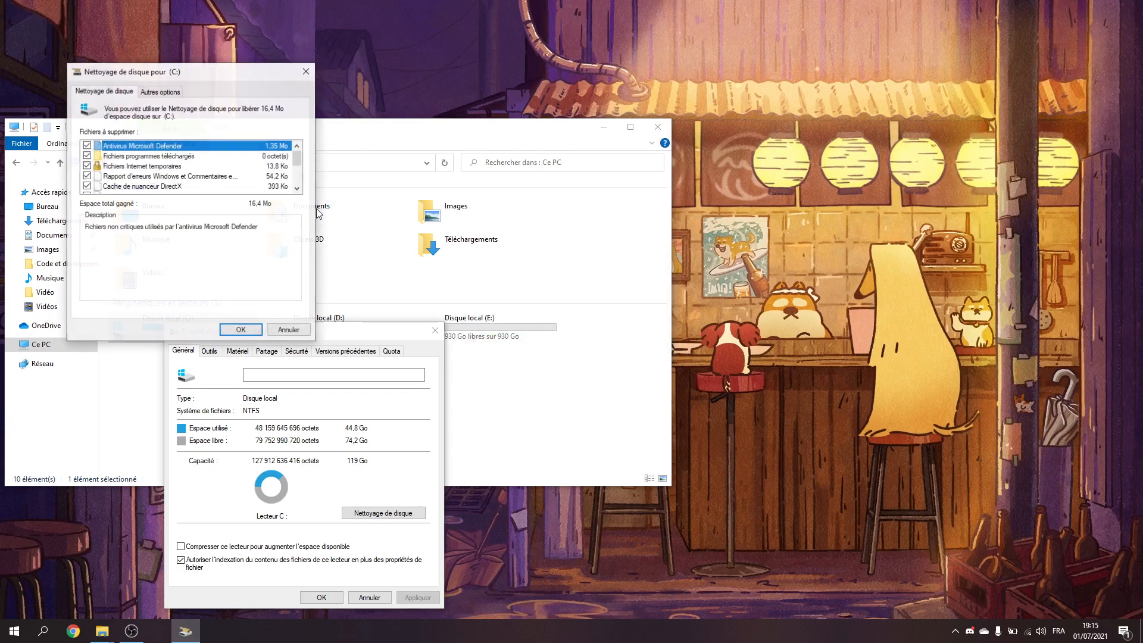
scroll(178, 147, down, 4)
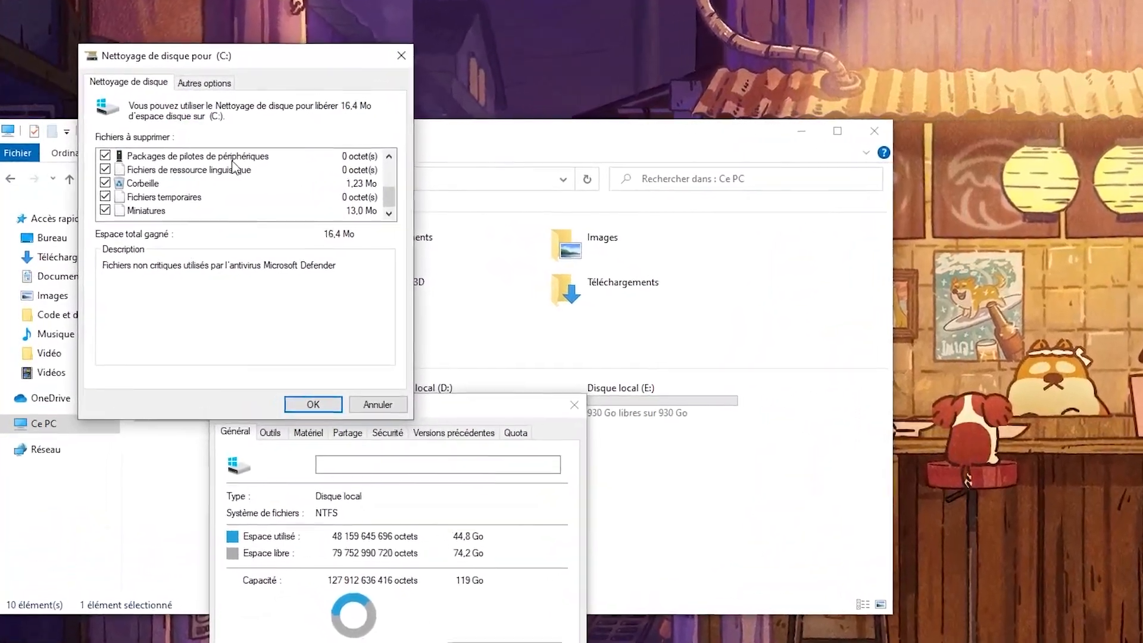
scroll(238, 181, up, 5)
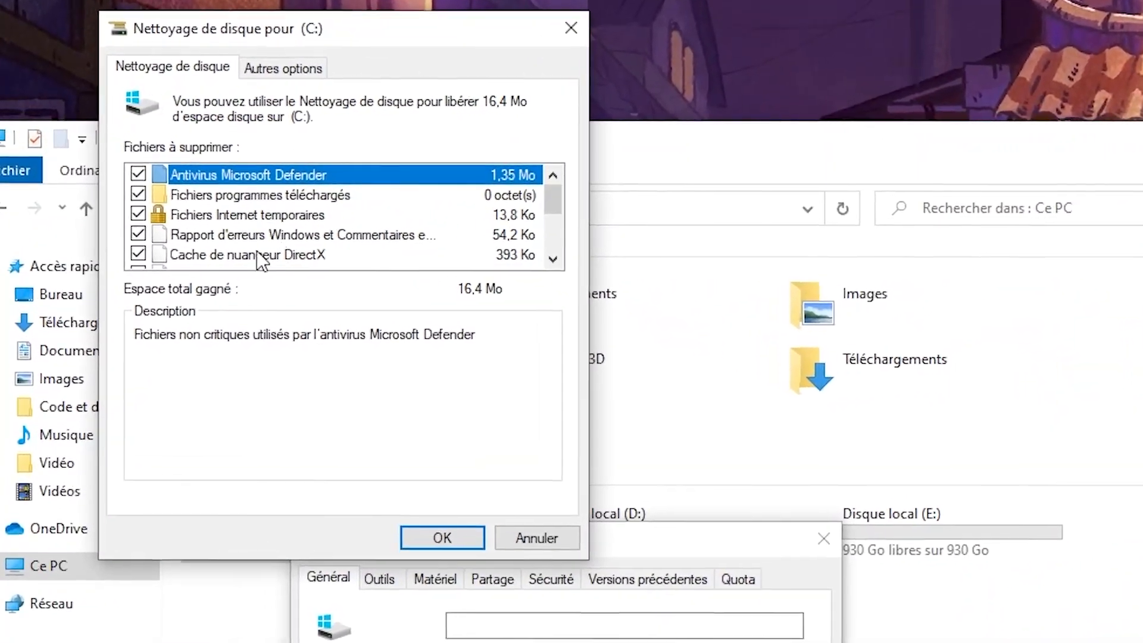
click(286, 207)
scroll(279, 226, down, 2)
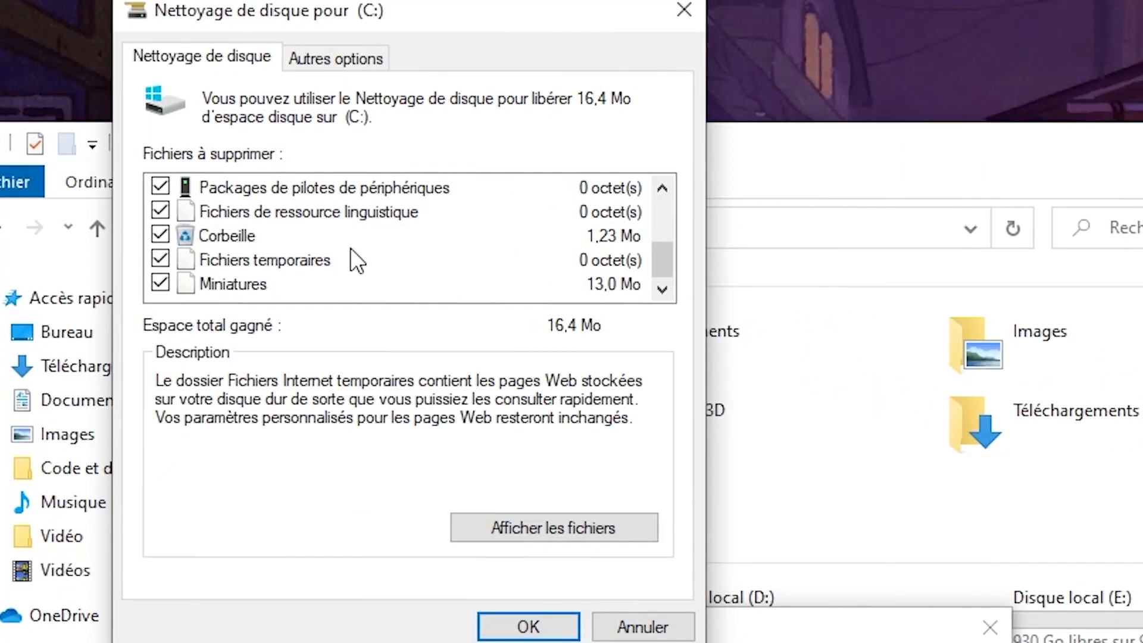
click(208, 284)
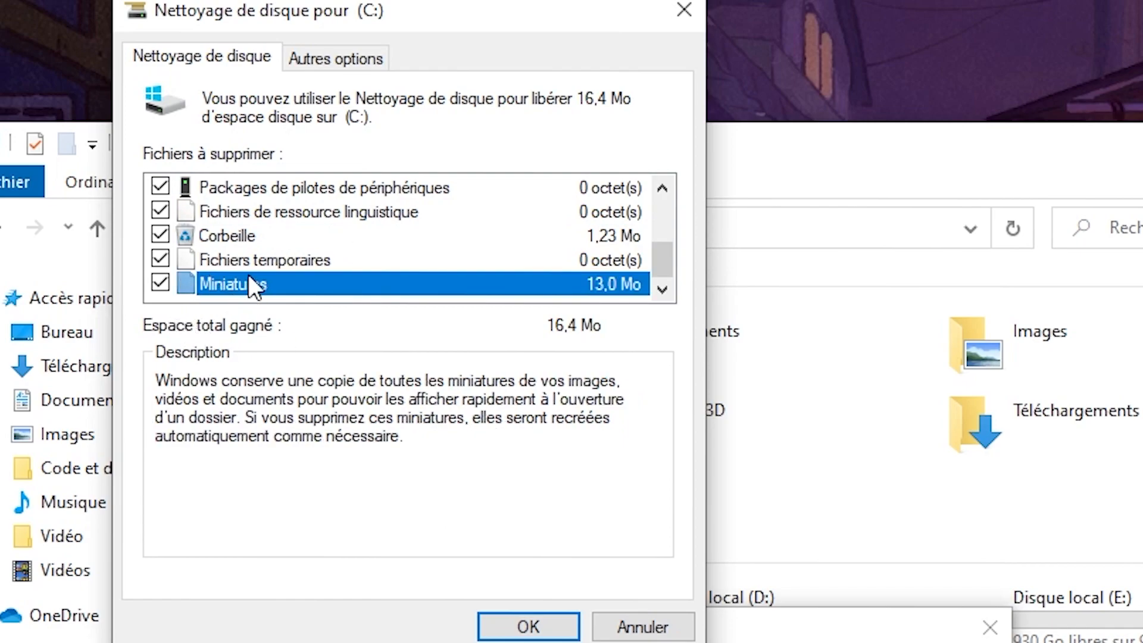
click(281, 259)
scroll(421, 294, up, 3)
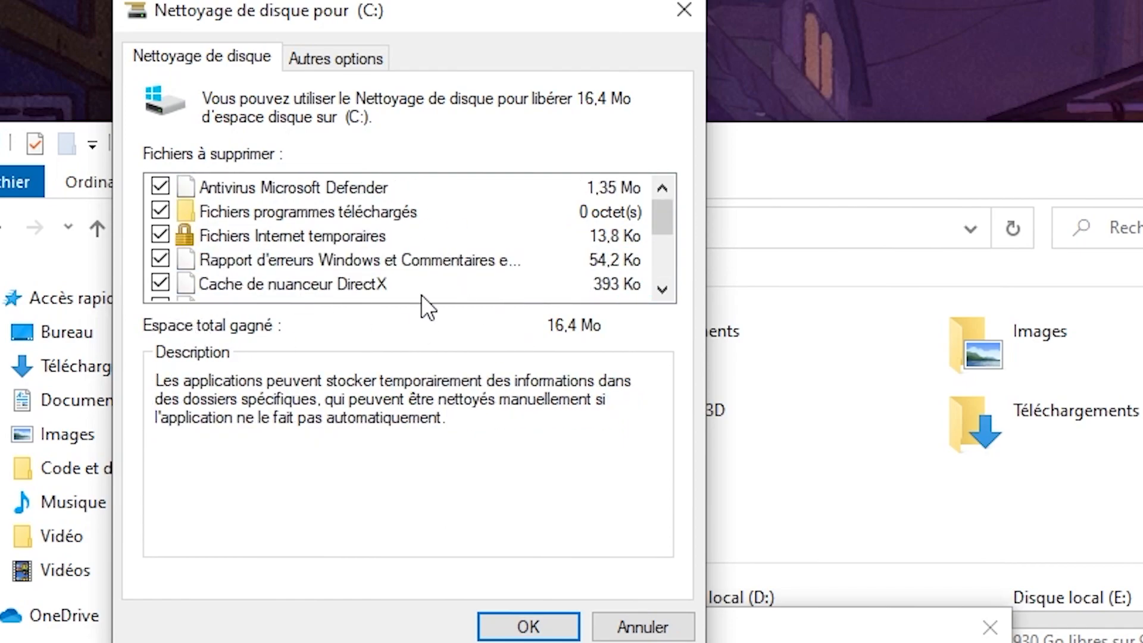
scroll(327, 276, down, 2)
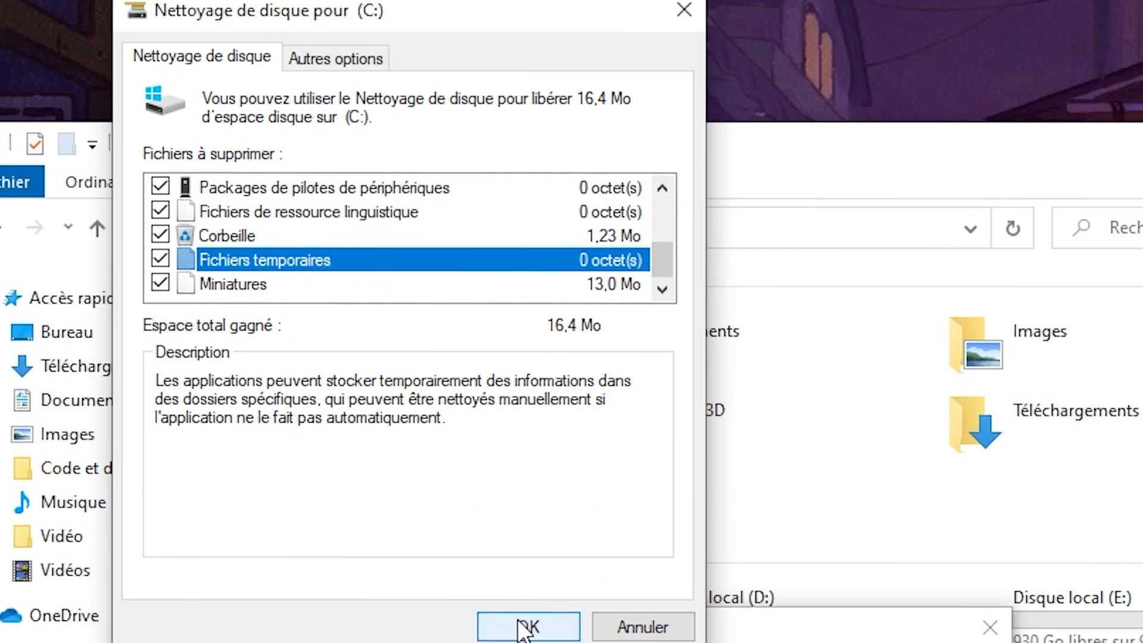
Step: Run the cleanup of all ticked categories on C:, confirming the deletion, and close the drive properties and File Explorer
click(523, 626)
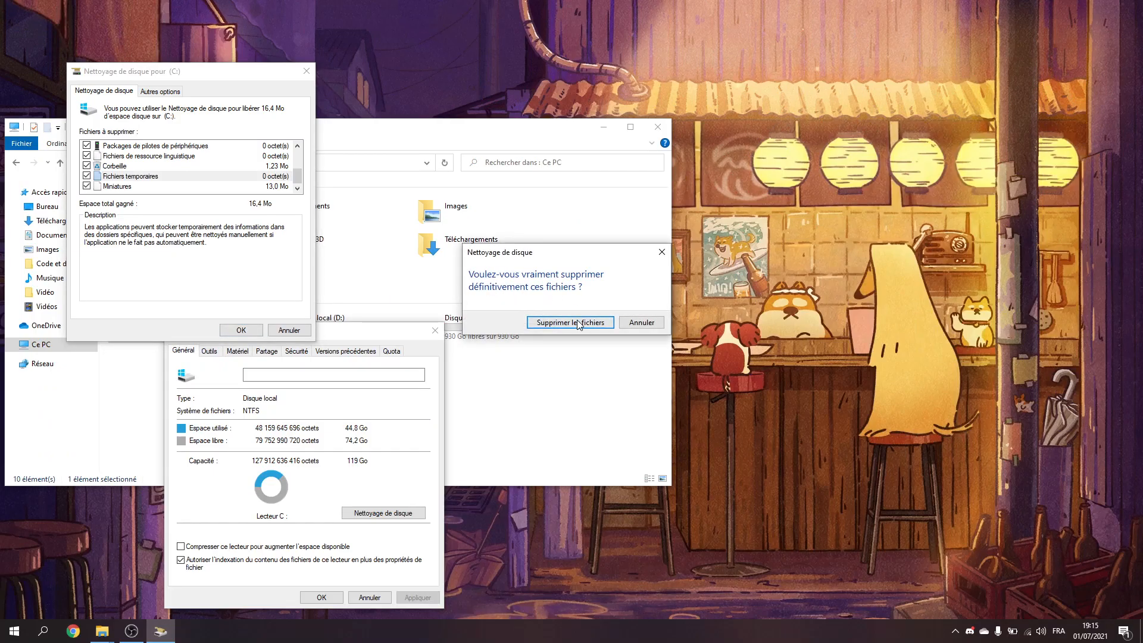
click(570, 322)
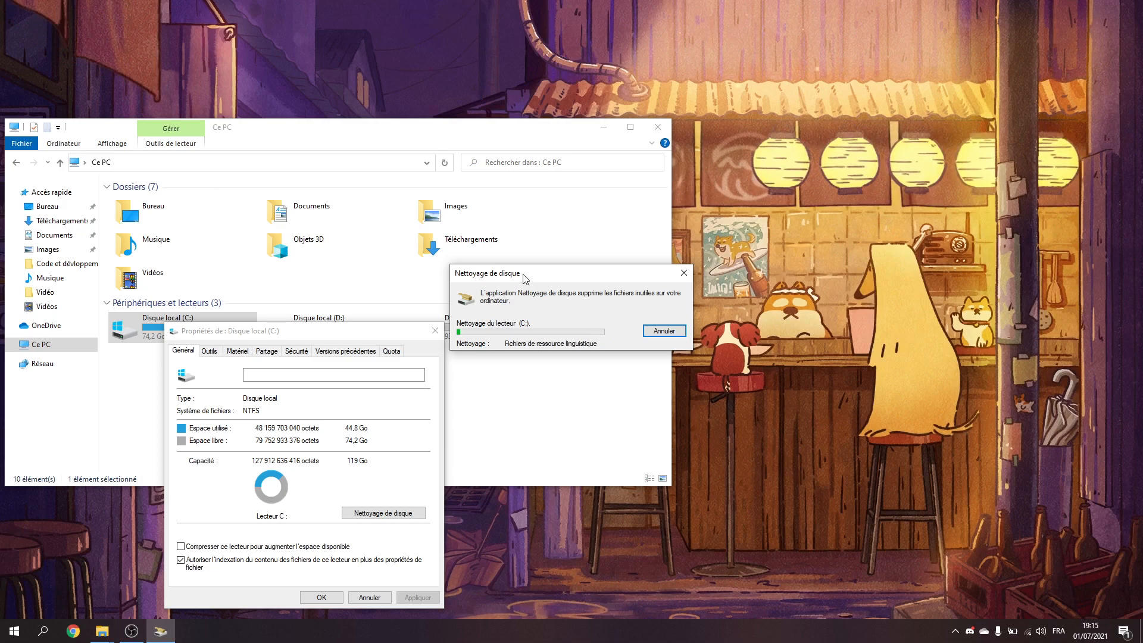
click(434, 330)
click(652, 131)
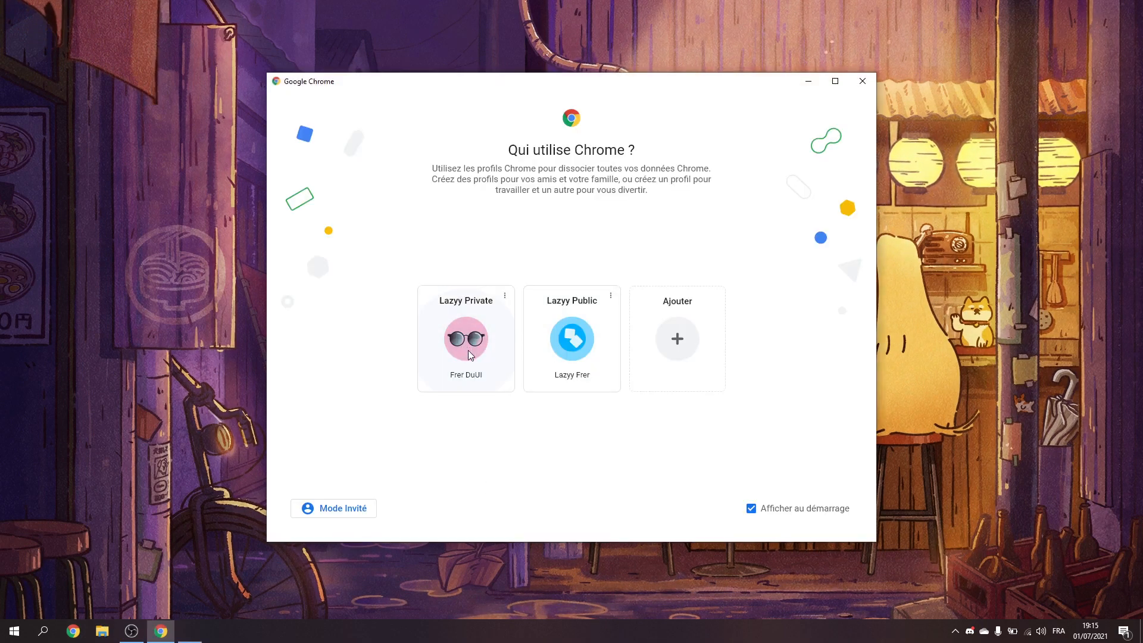
Step: Open Google Chrome with the private profile, search for process lasso and open the bitsum.com page
click(465, 351)
click(261, 35)
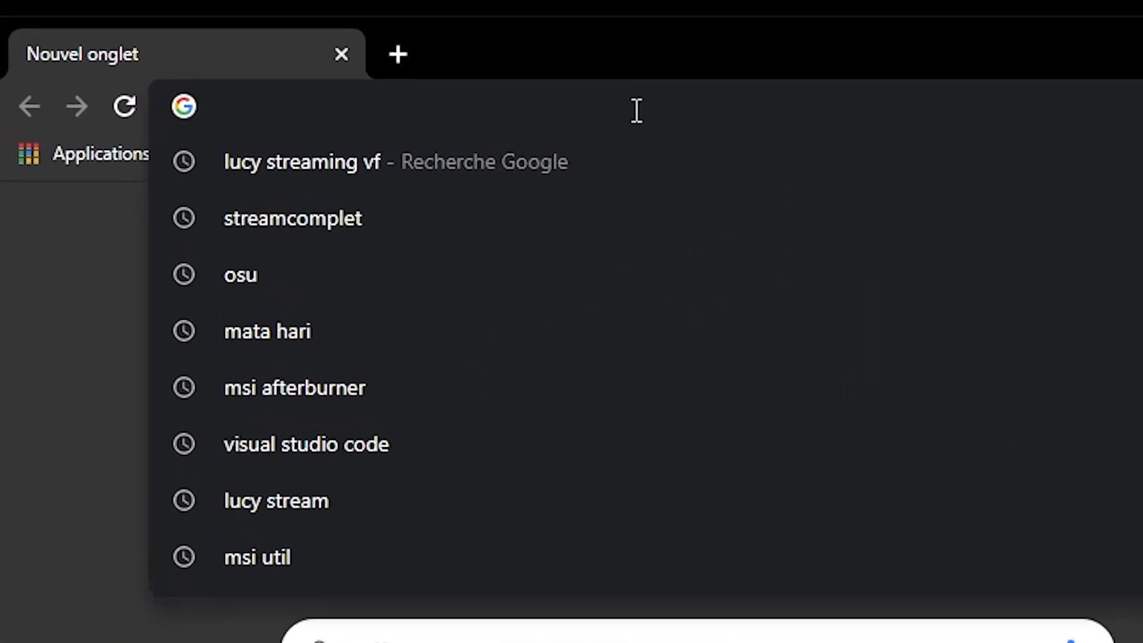
text(pro)
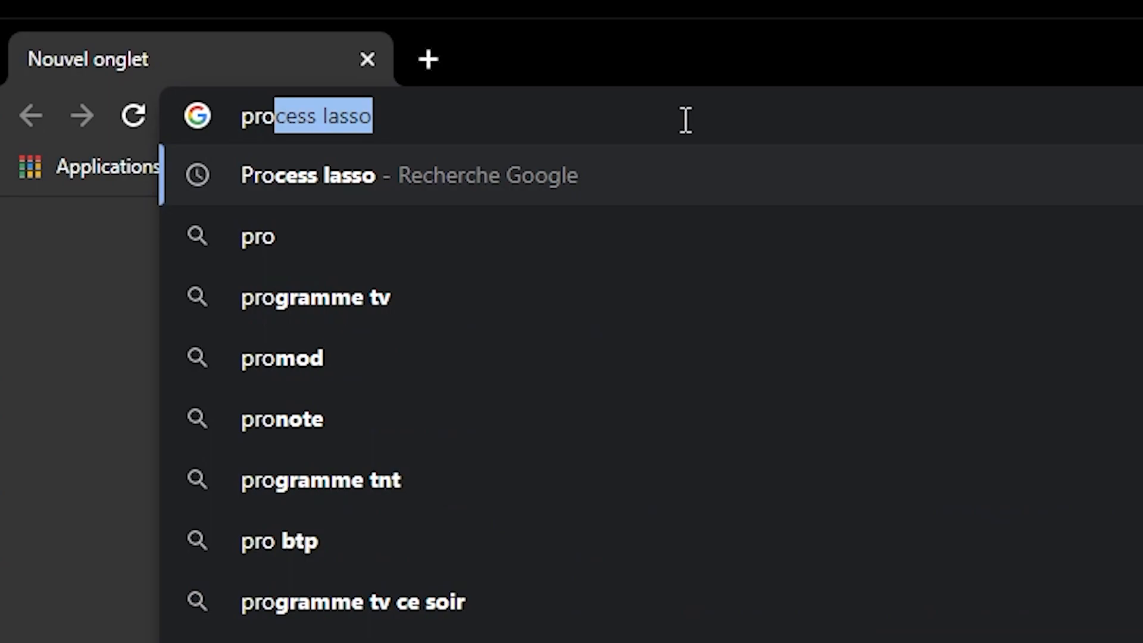
text(ces)
key(BackSpace)
text(s lasso*)
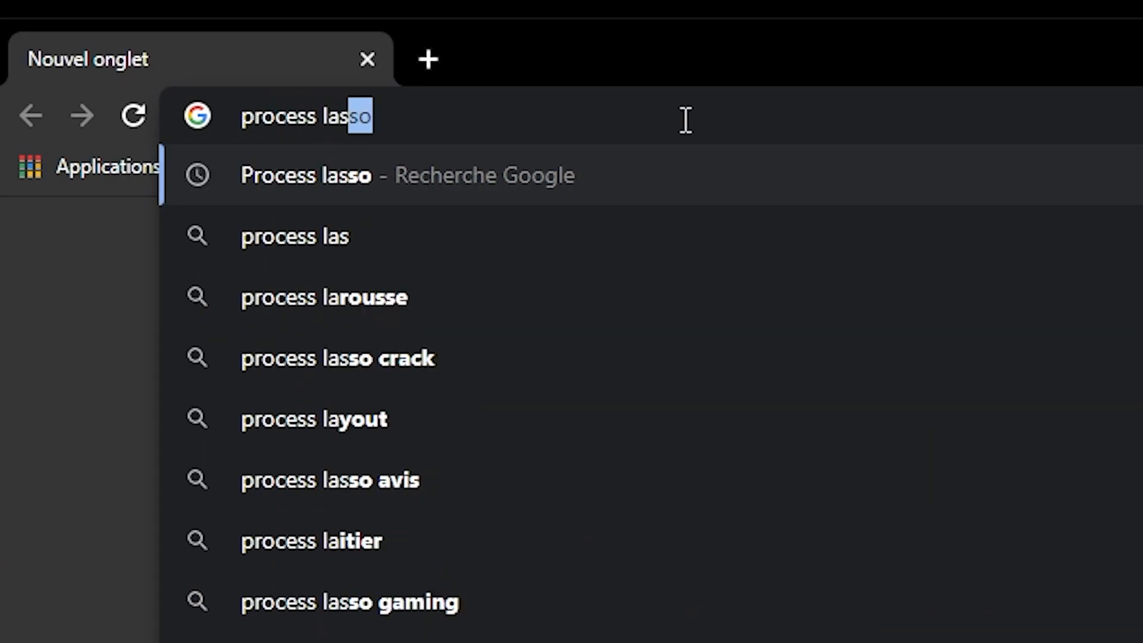
key(Return)
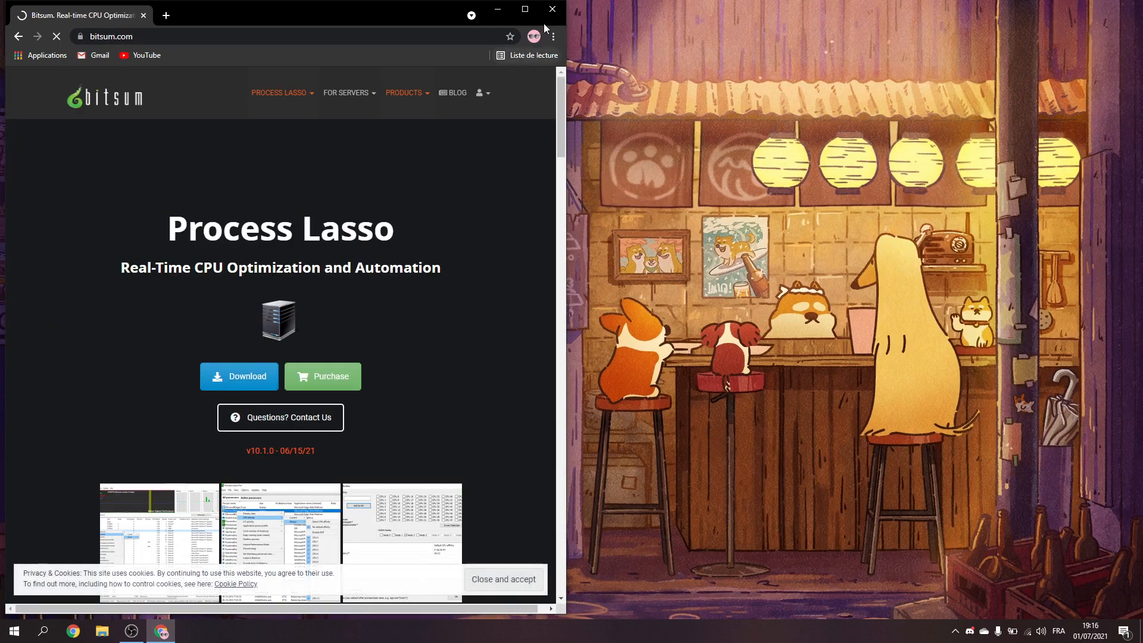
Step: Close Chrome and turn on the display of the desktop elements
click(553, 9)
right_click(442, 71)
mouse_move(499, 79)
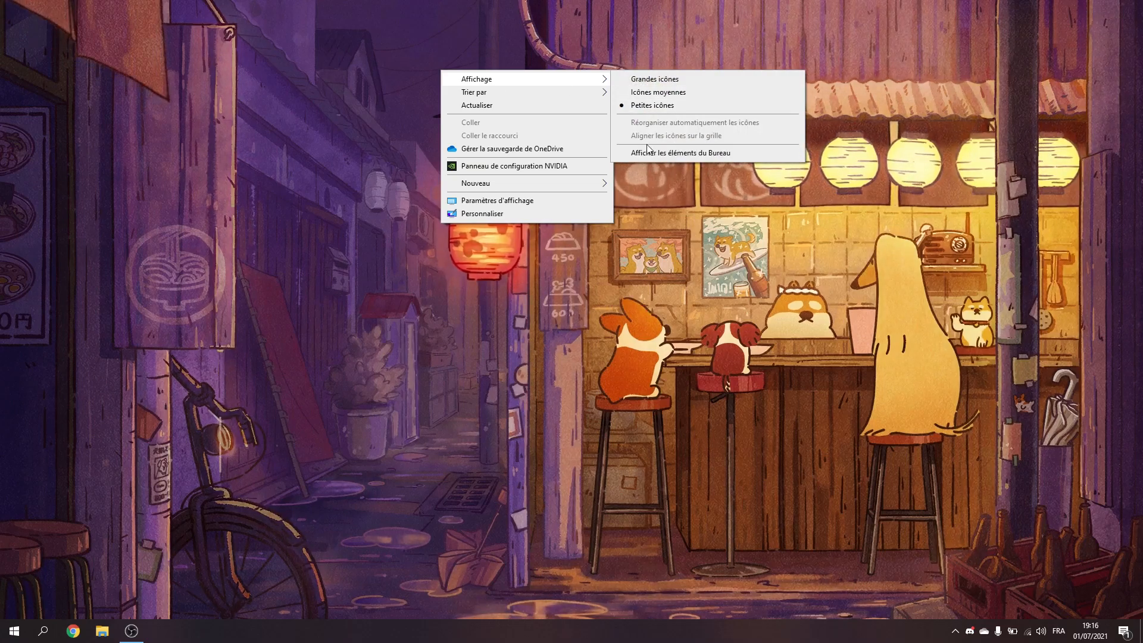
click(648, 151)
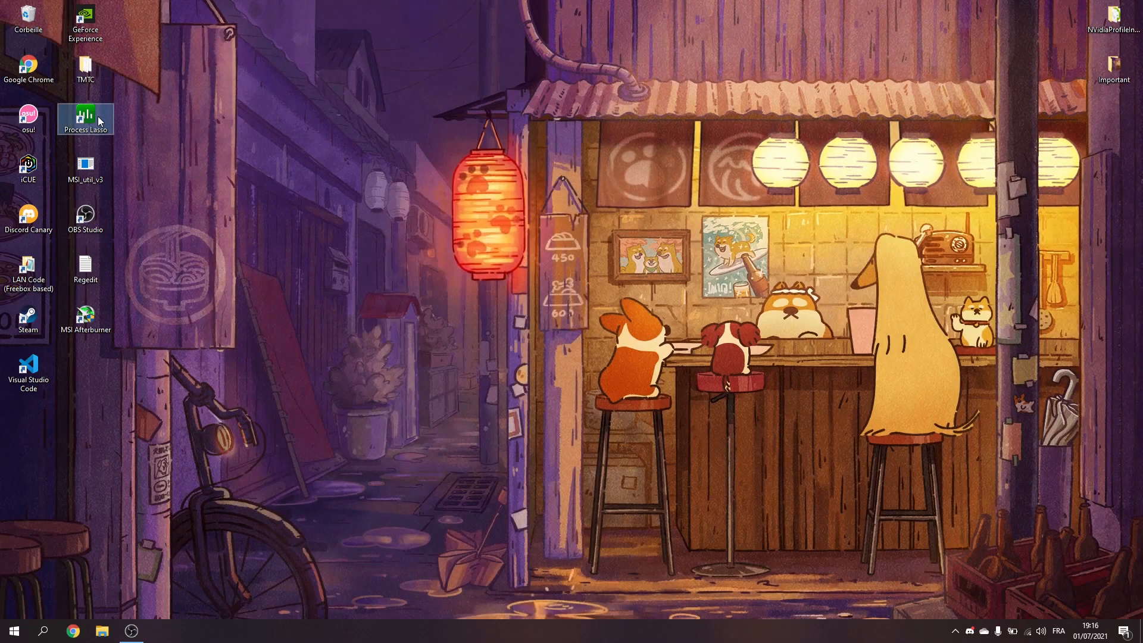
Step: Launch Process Lasso from the desktop in a maximised window and hide the desktop elements again
right_click(301, 115)
right_click(412, 227)
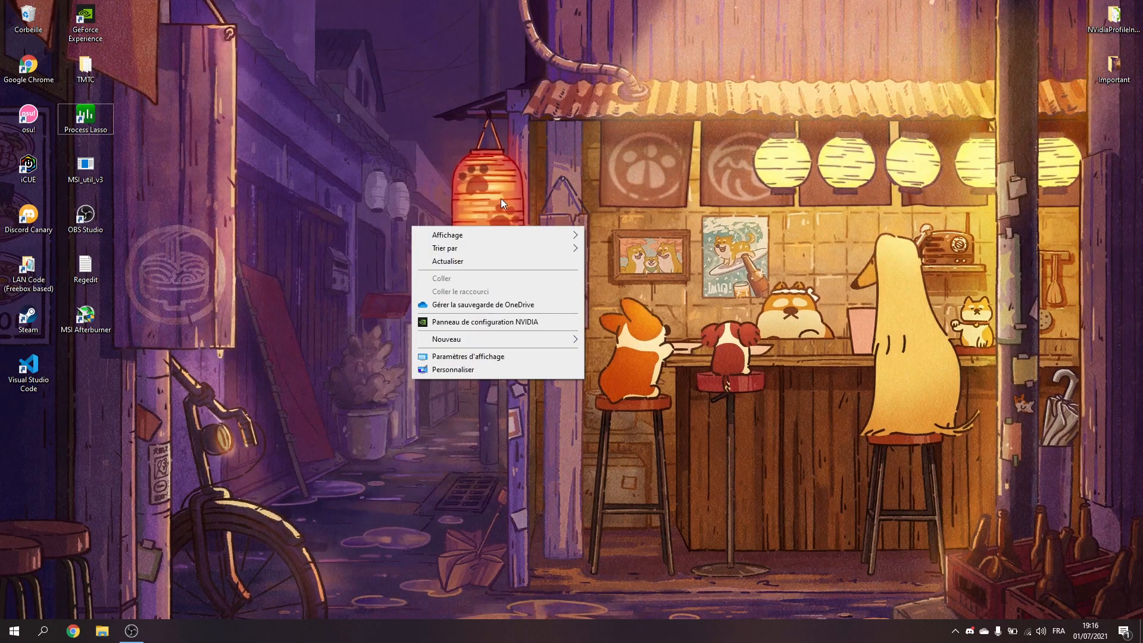
mouse_move(516, 238)
click(626, 312)
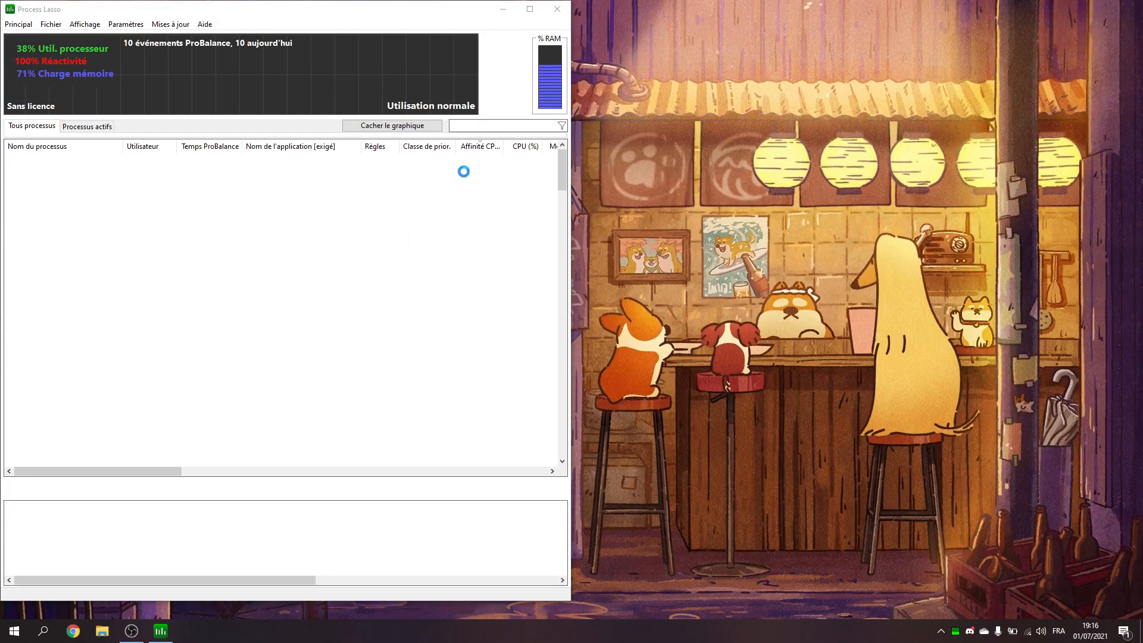
mouse_move(390, 10)
mouse_down()
mouse_move(393, 41)
mouse_move(490, 1)
mouse_up()
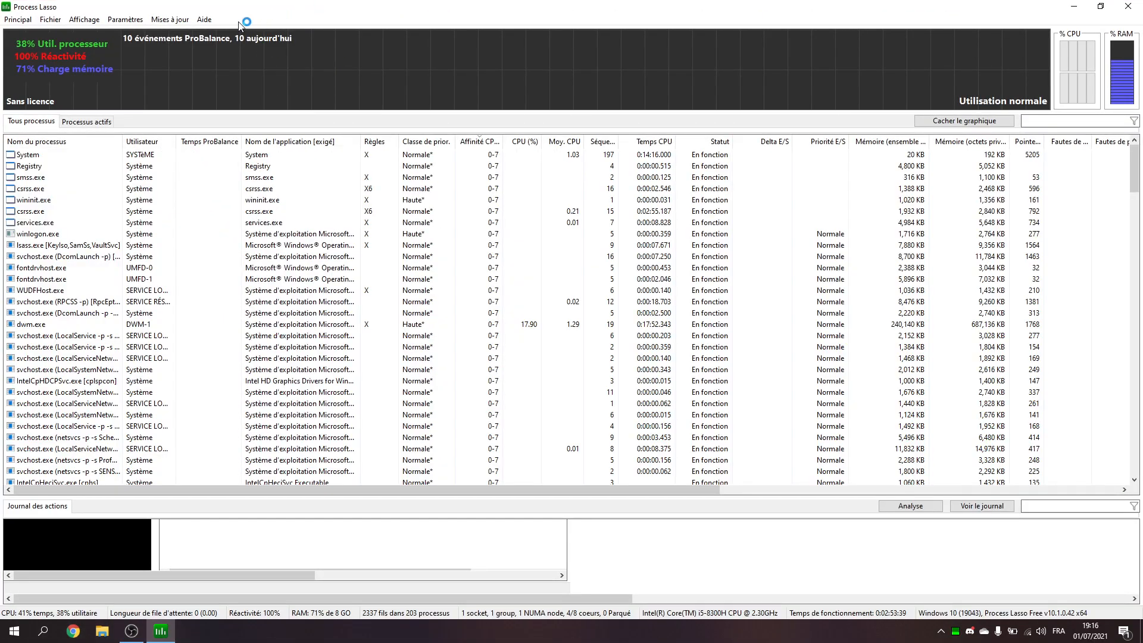
Step: Check the GUI and Governor refresh interval options in Process Lasso's general settings
click(119, 18)
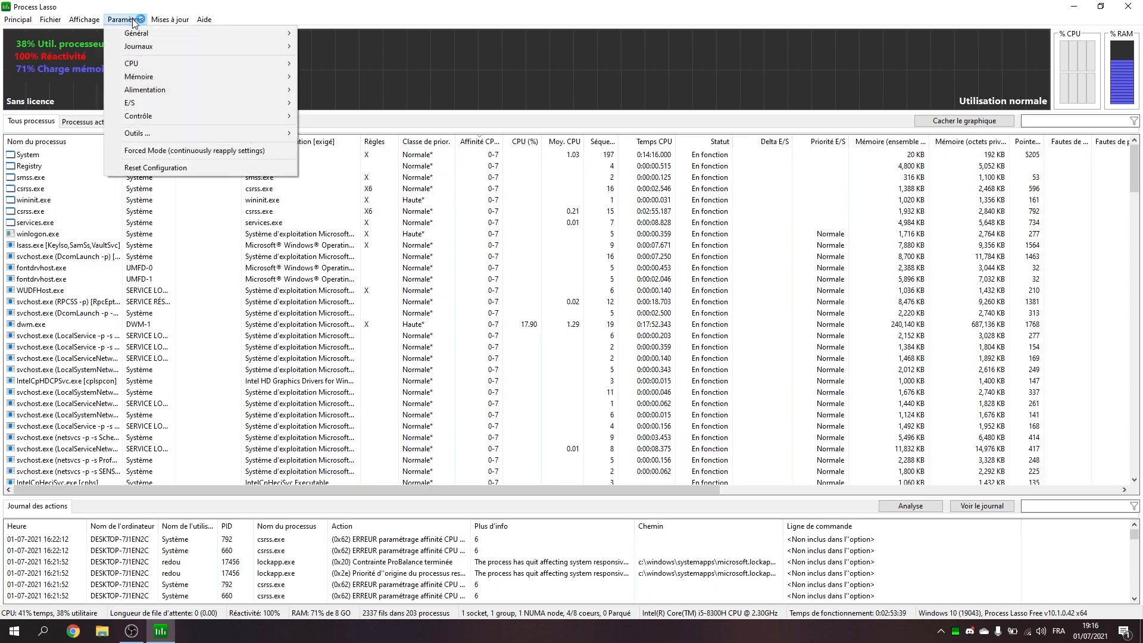
mouse_move(247, 67)
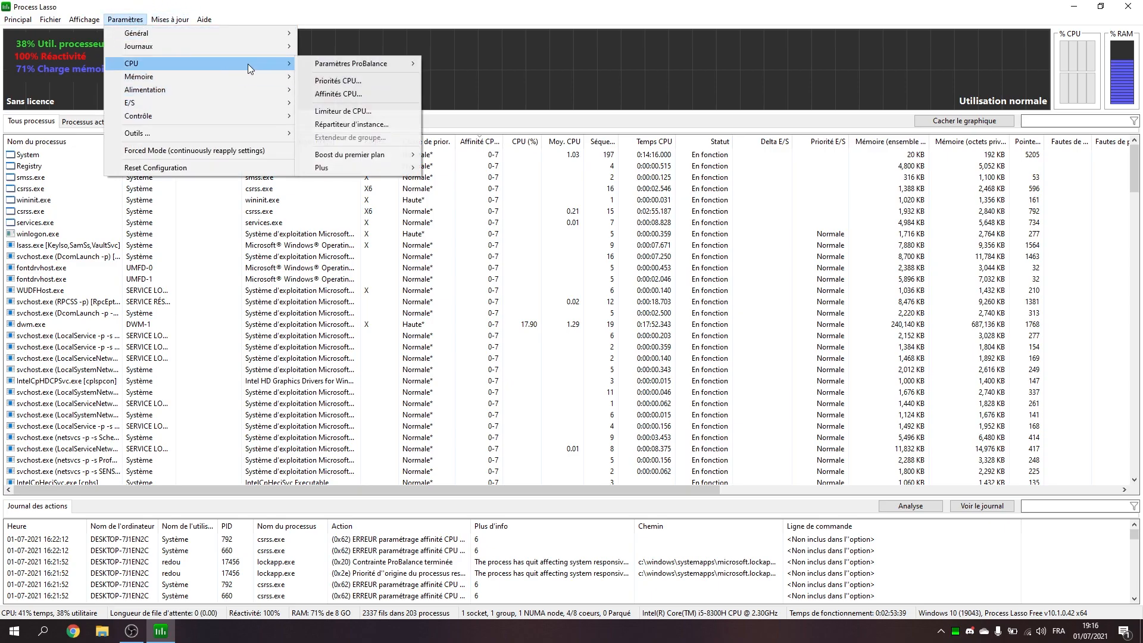
mouse_move(387, 154)
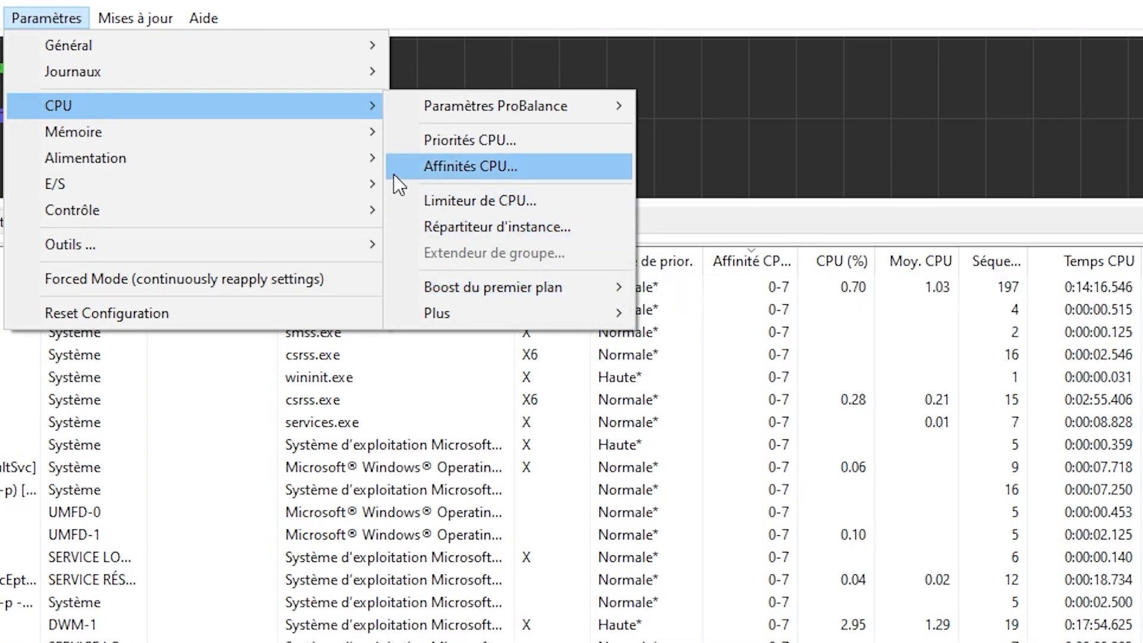
mouse_move(213, 42)
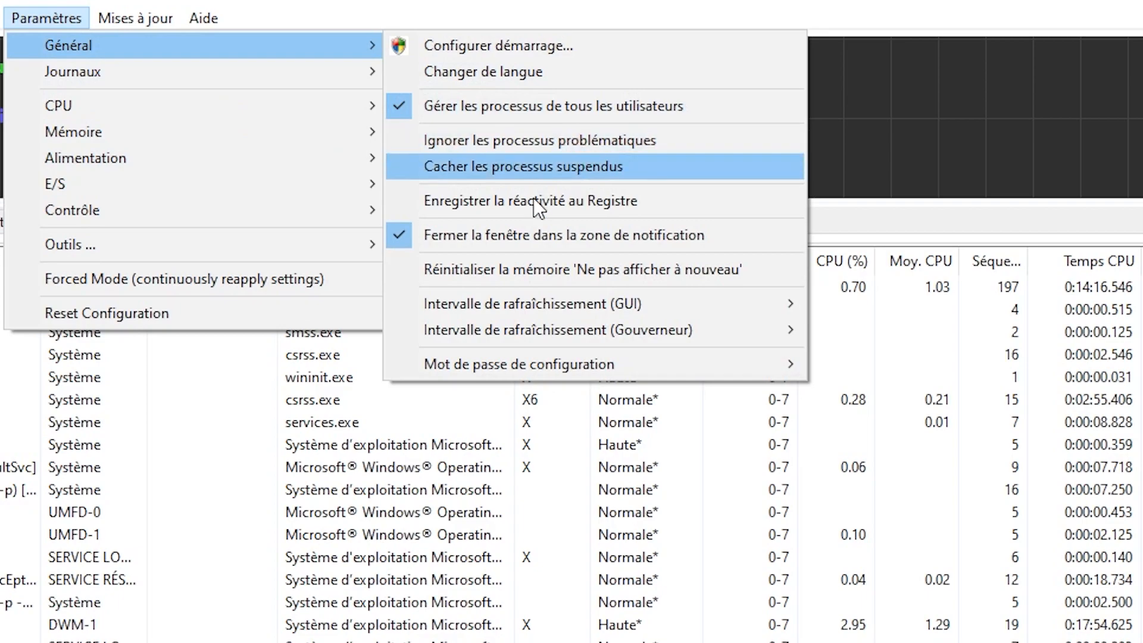
mouse_move(695, 302)
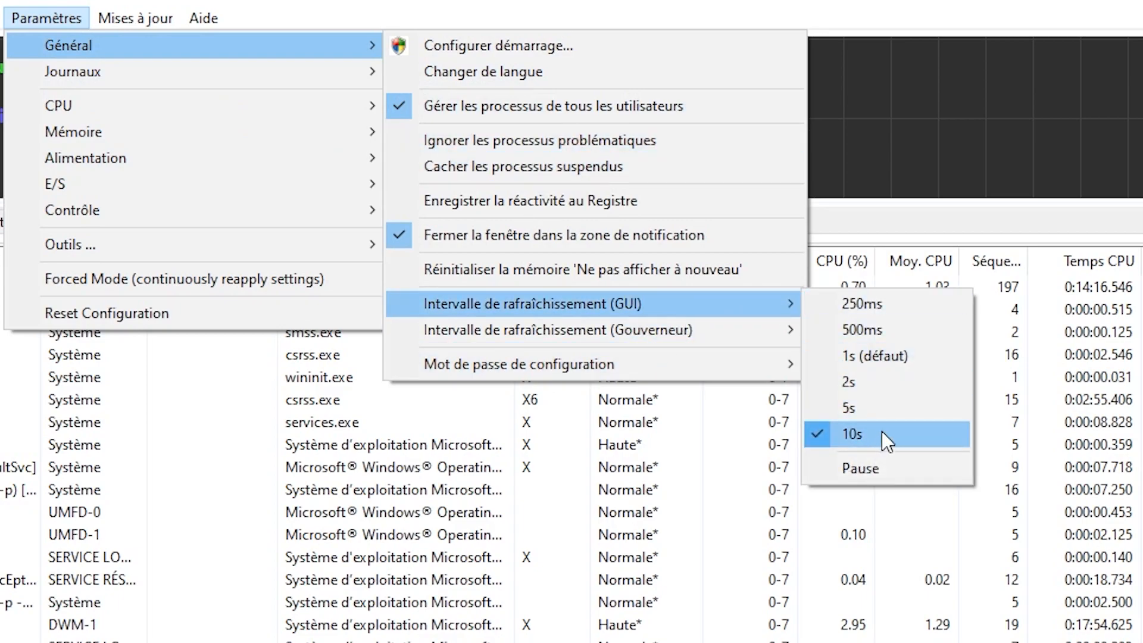
mouse_move(729, 329)
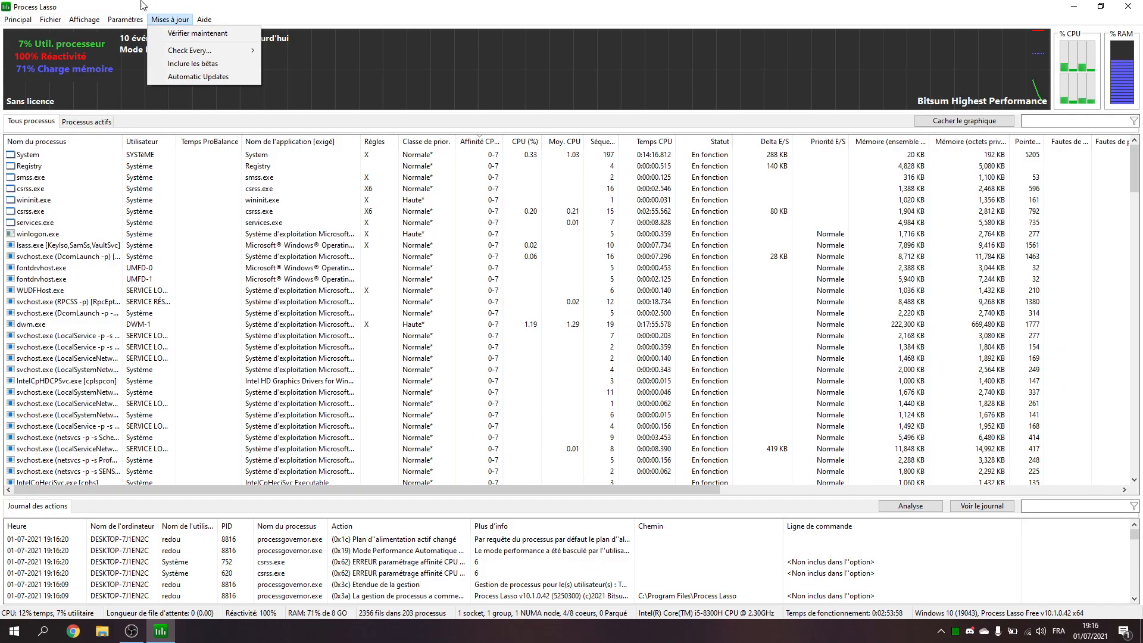
Step: Activate Mode Performance in Process Lasso and close its window
mouse_move(2, 19)
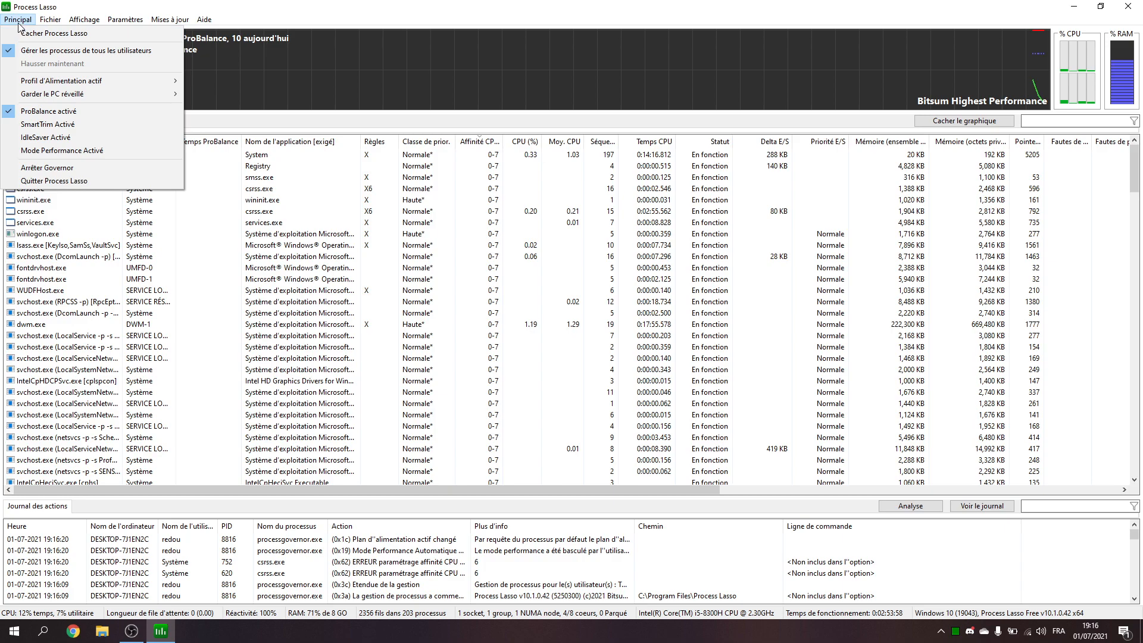
click(71, 150)
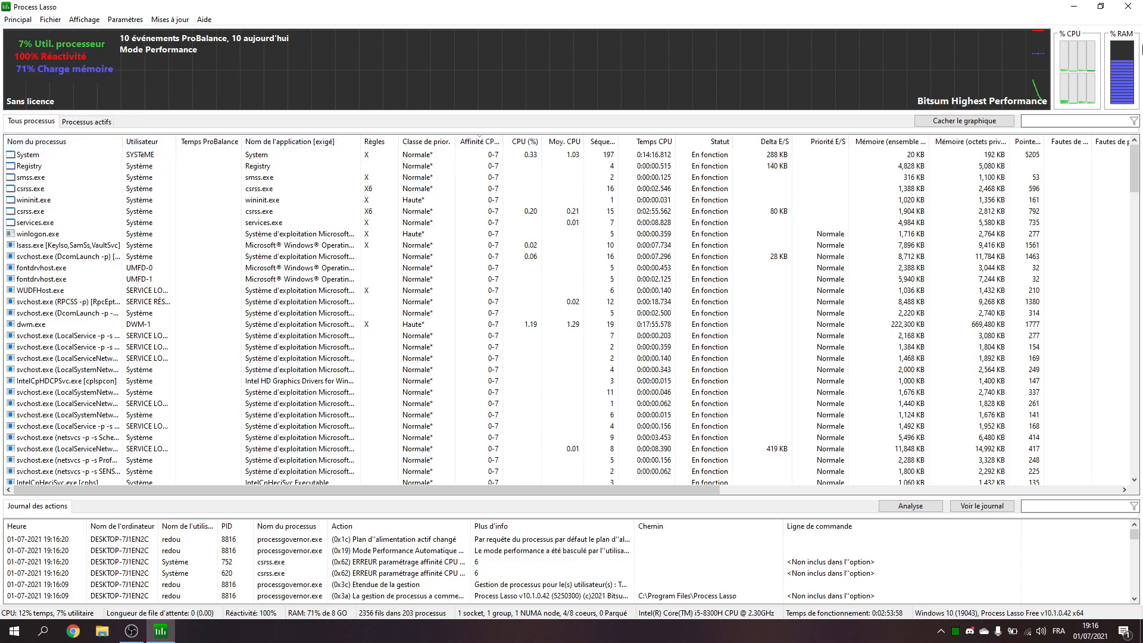
click(1140, 3)
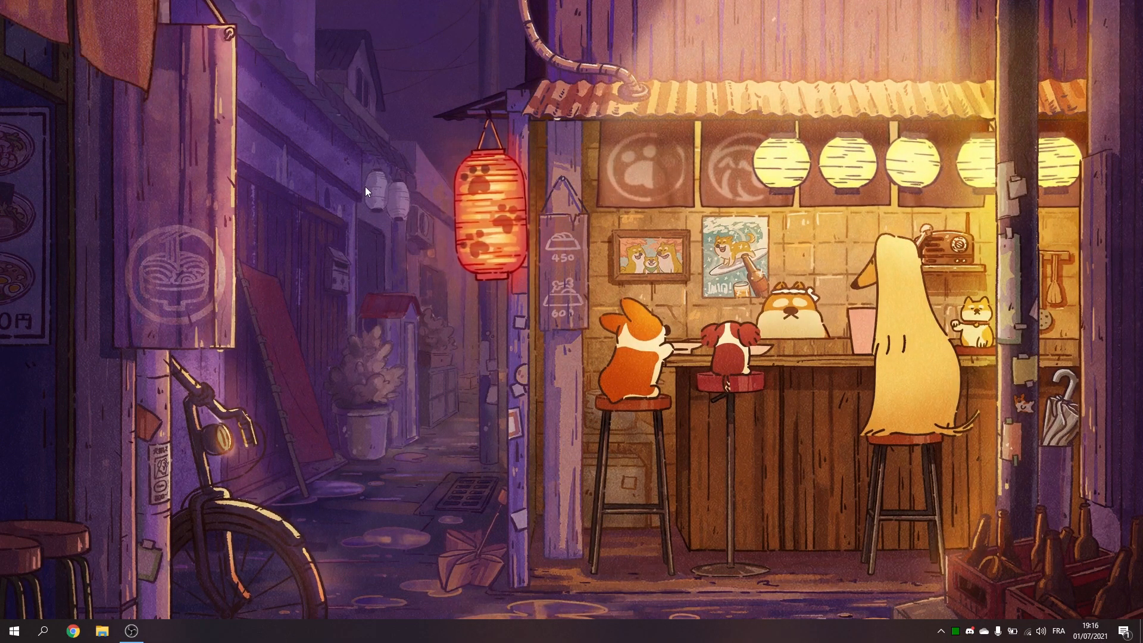
Step: Open the NVIDIA Control Panel from the desktop and choose NVIDIA GeForce GTX 1050 Ti as the PhysX processor
right_click(394, 187)
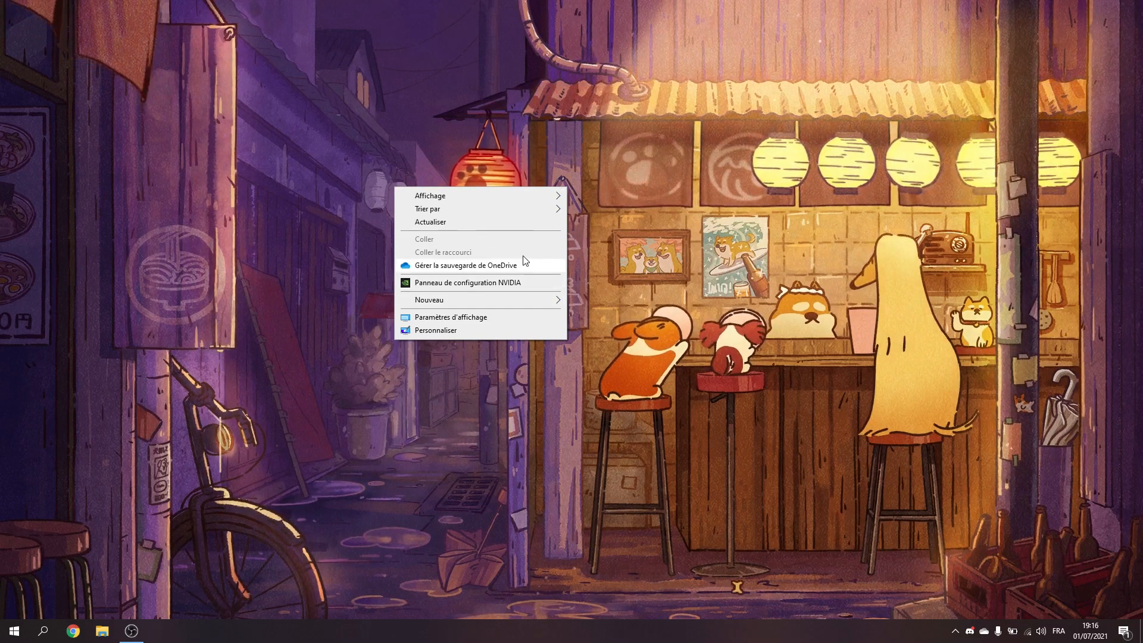
click(505, 284)
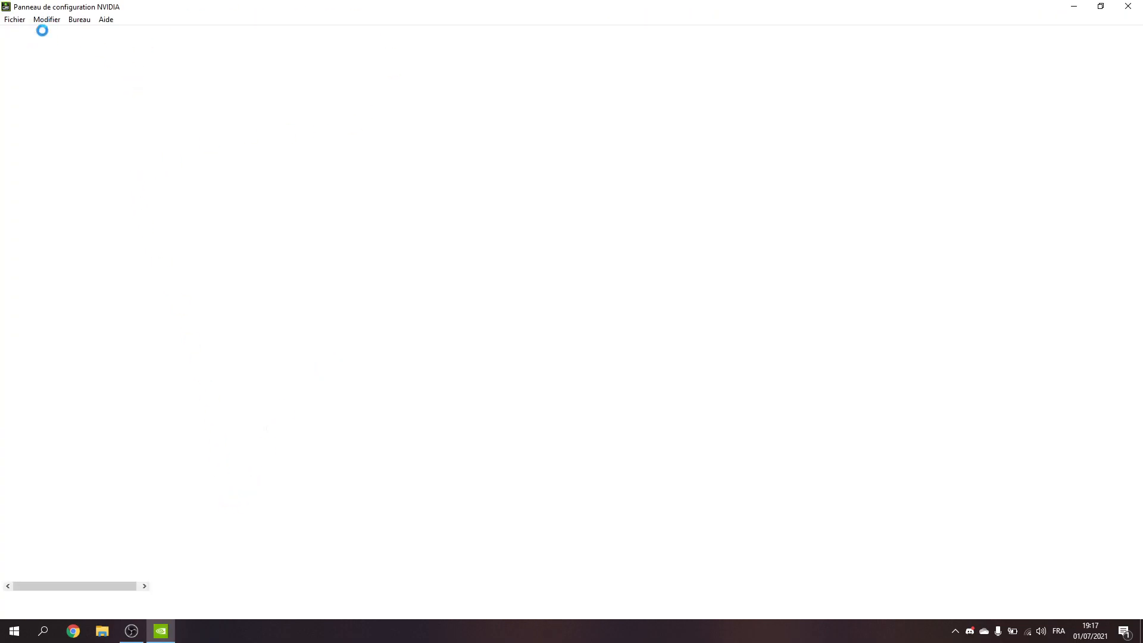
click(97, 78)
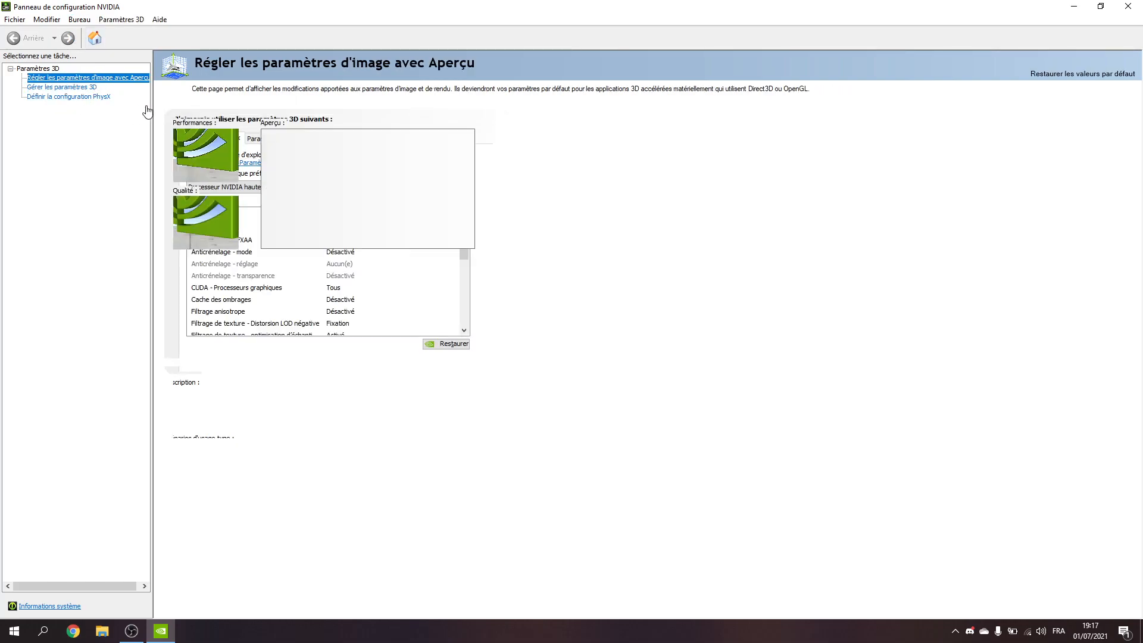
click(75, 97)
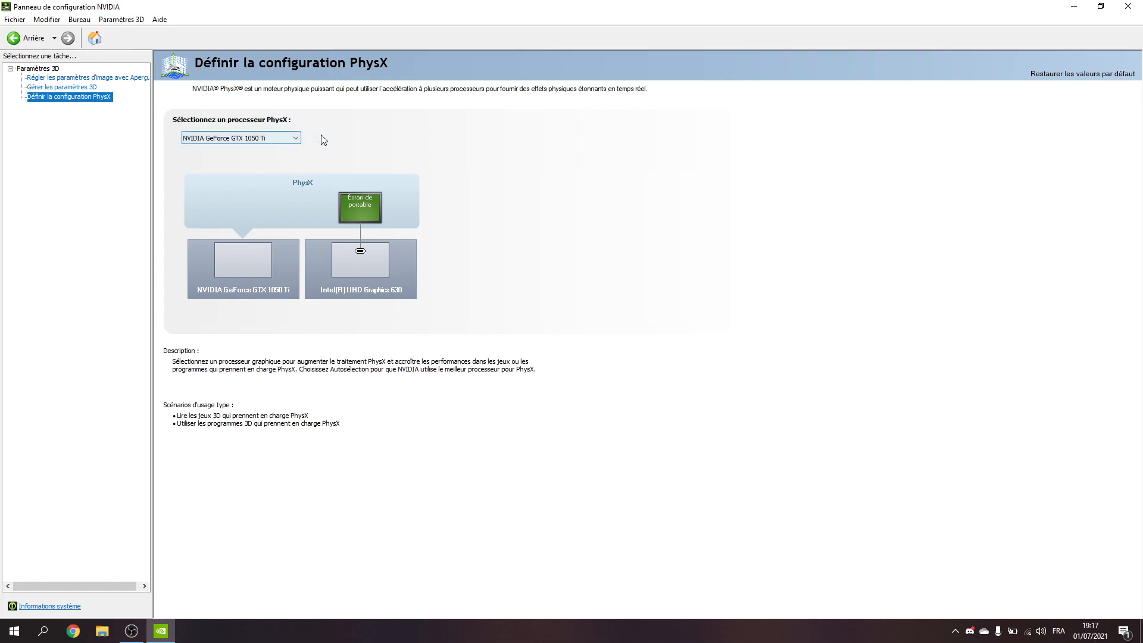
click(296, 138)
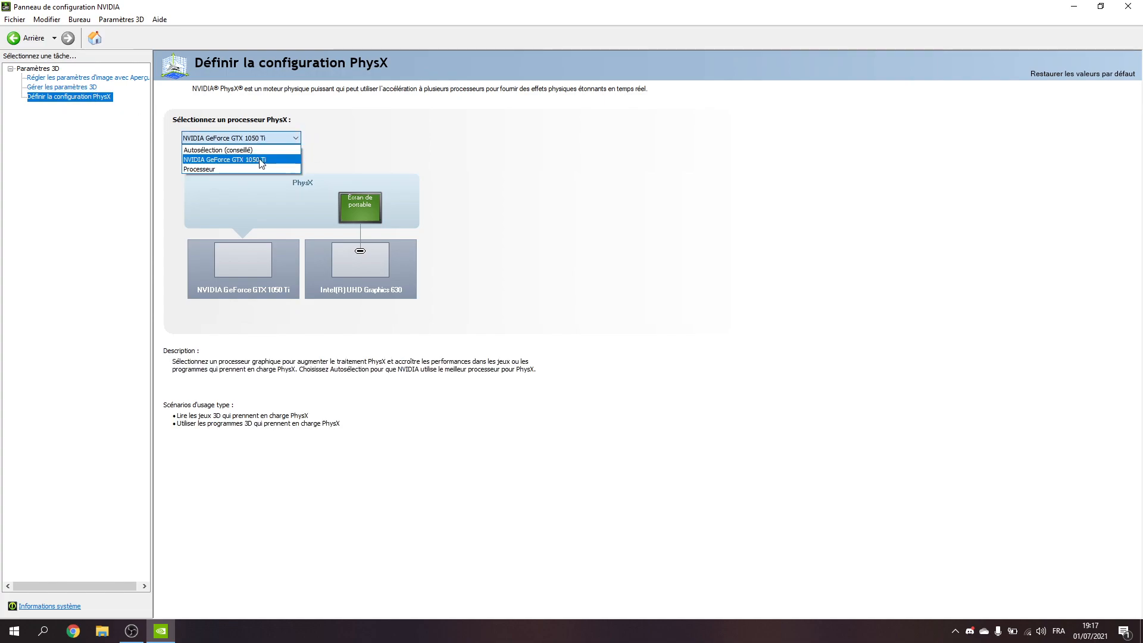
Step: Set the preferred graphics processor in the global 3D settings to Processeur NVIDIA hautes performances
click(40, 88)
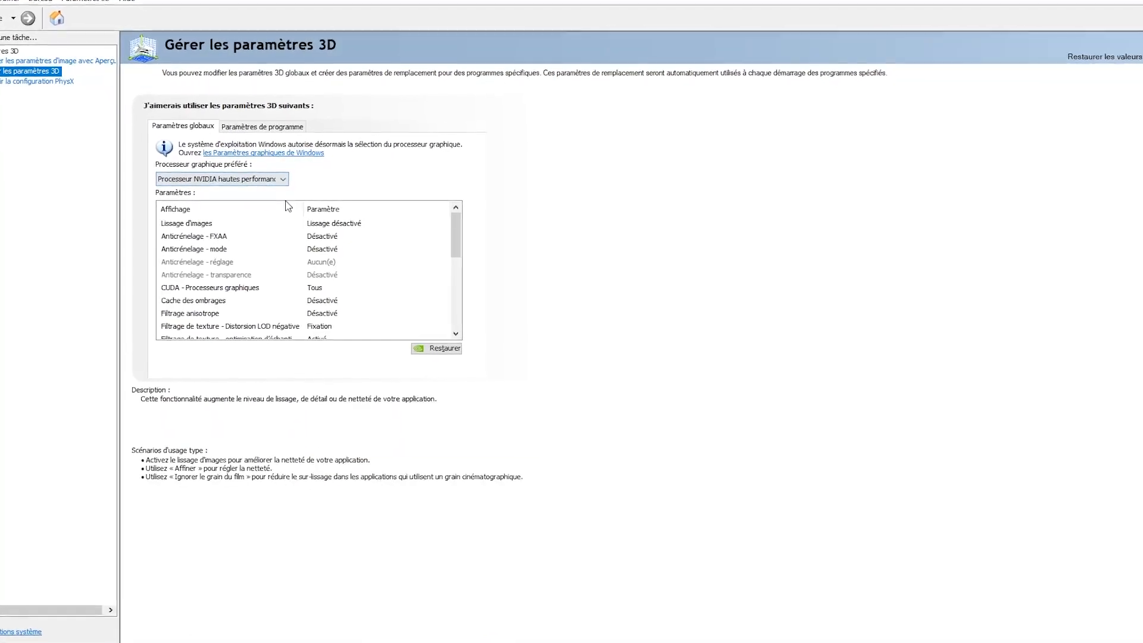
click(263, 176)
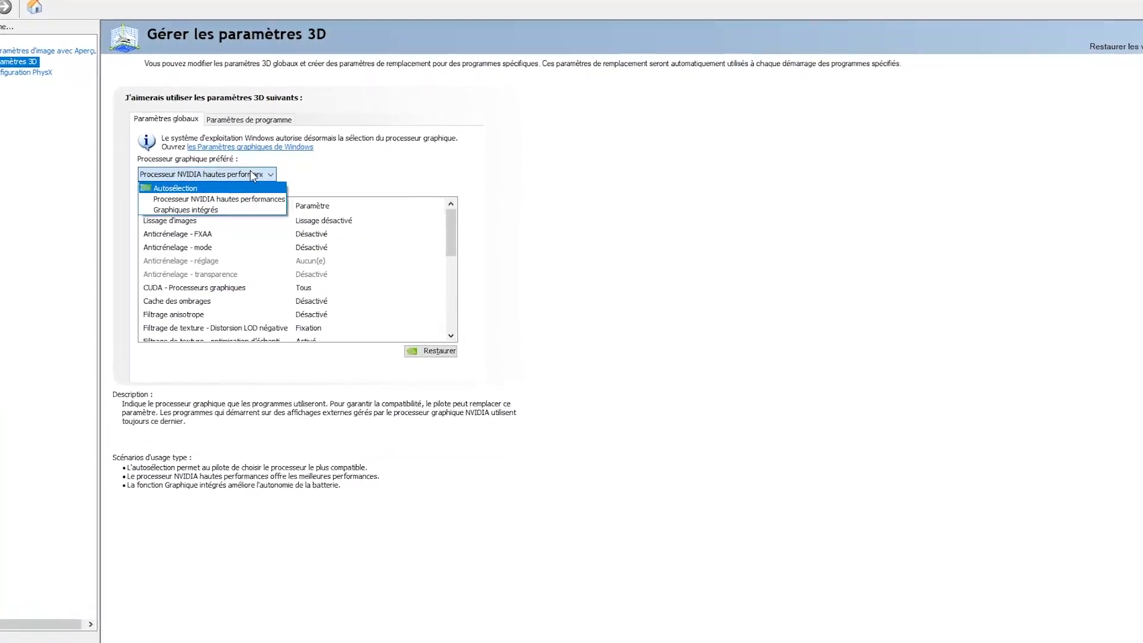
click(245, 199)
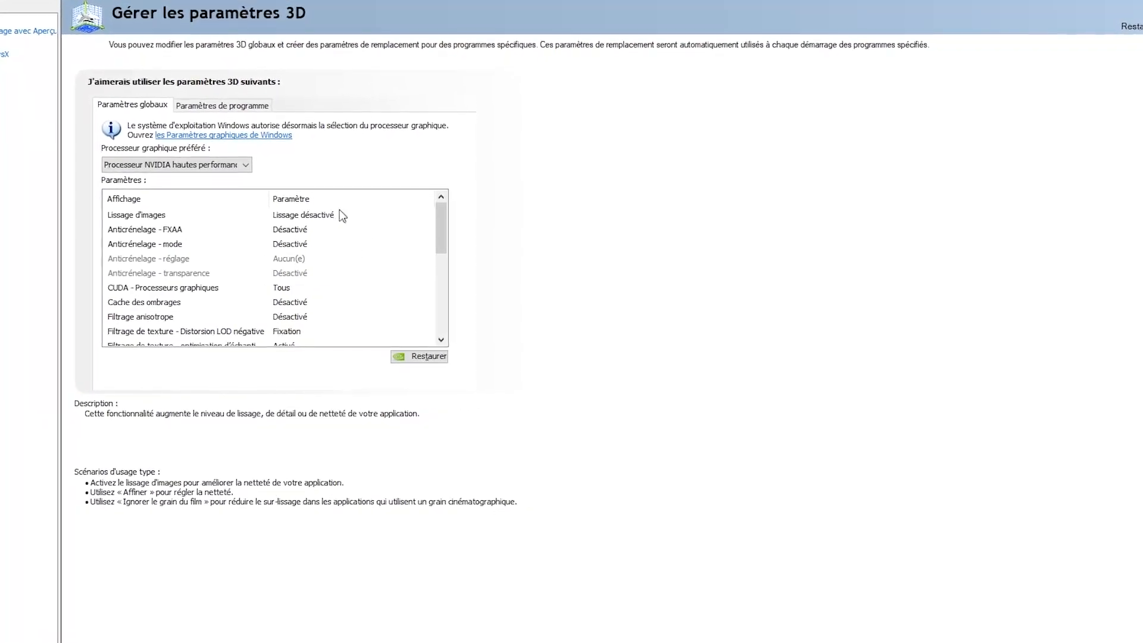
Step: Set Mode de faible latence to Désactivé in the global 3D settings
scroll(432, 284, down, 1)
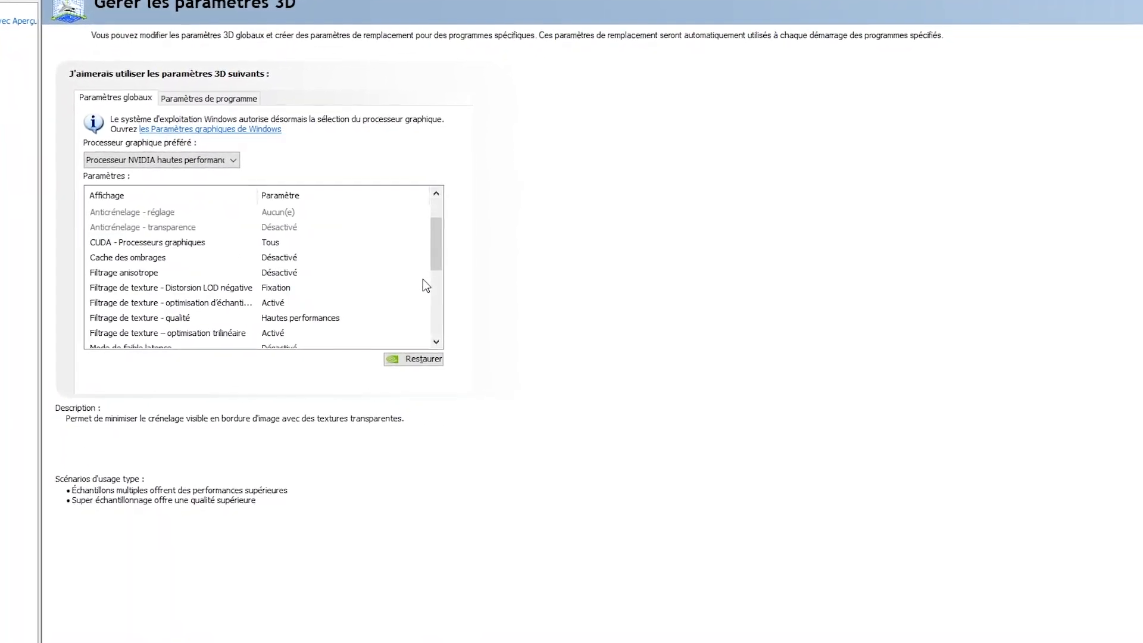
scroll(422, 279, down, 1)
scroll(420, 279, down, 1)
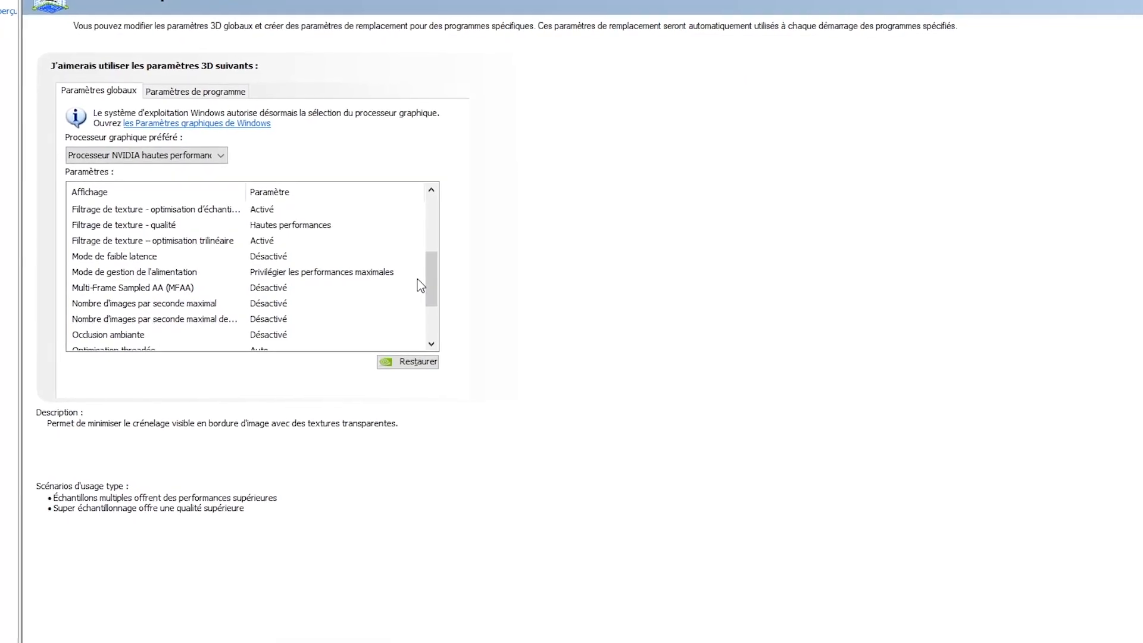
scroll(417, 280, down, 2)
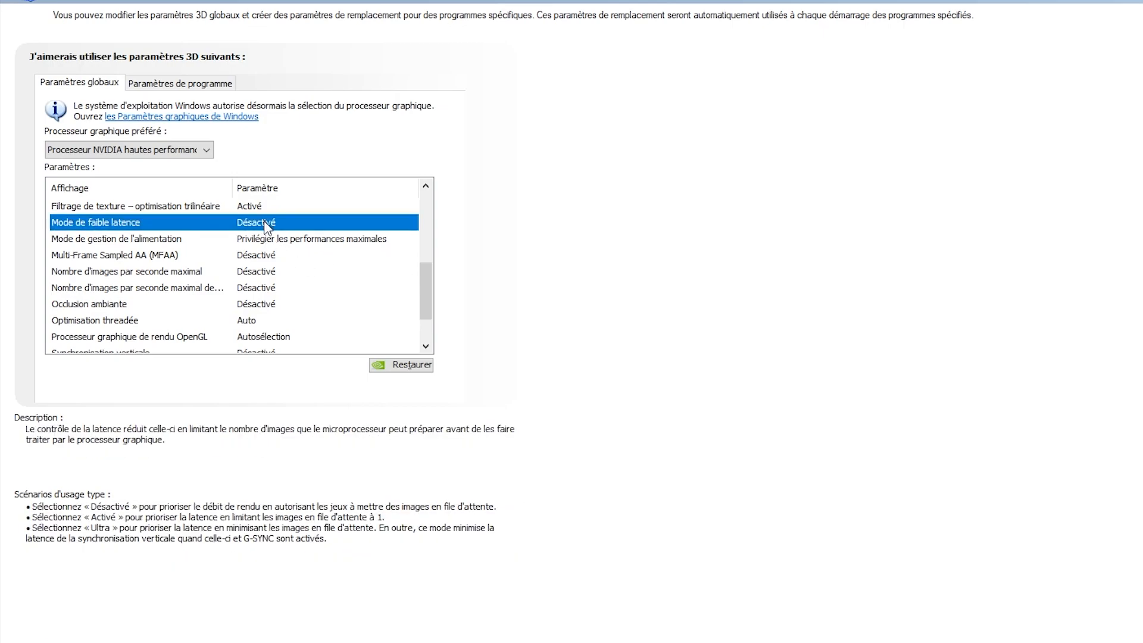
click(279, 223)
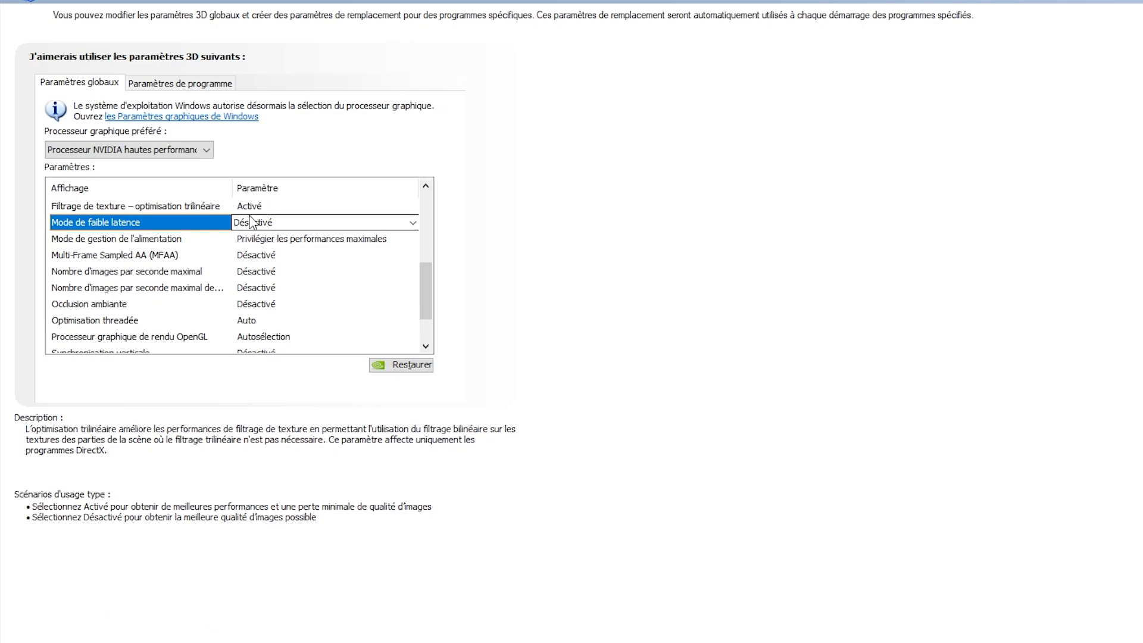
click(268, 223)
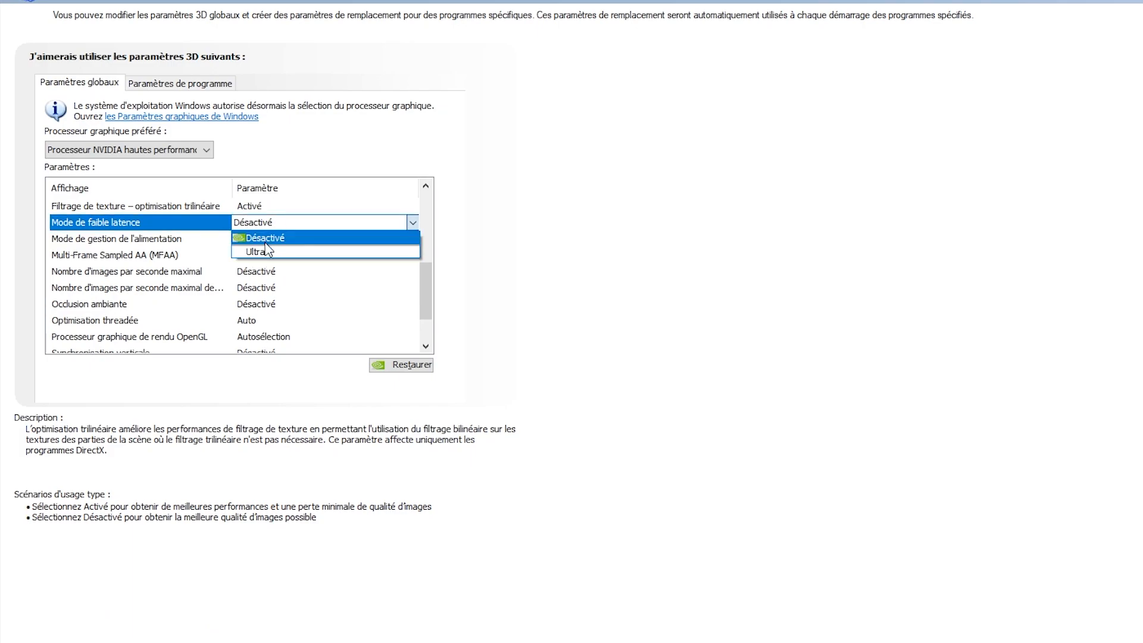
click(495, 232)
click(496, 233)
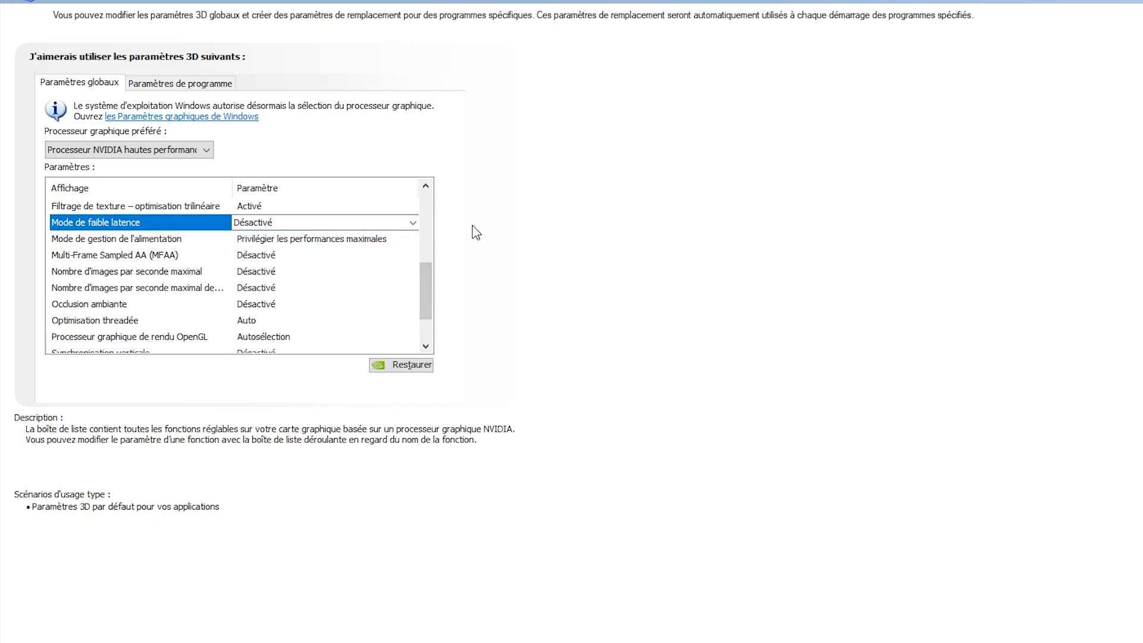
Step: Review the remaining global 3D settings and close the NVIDIA Control Panel
scroll(324, 297, down, 1)
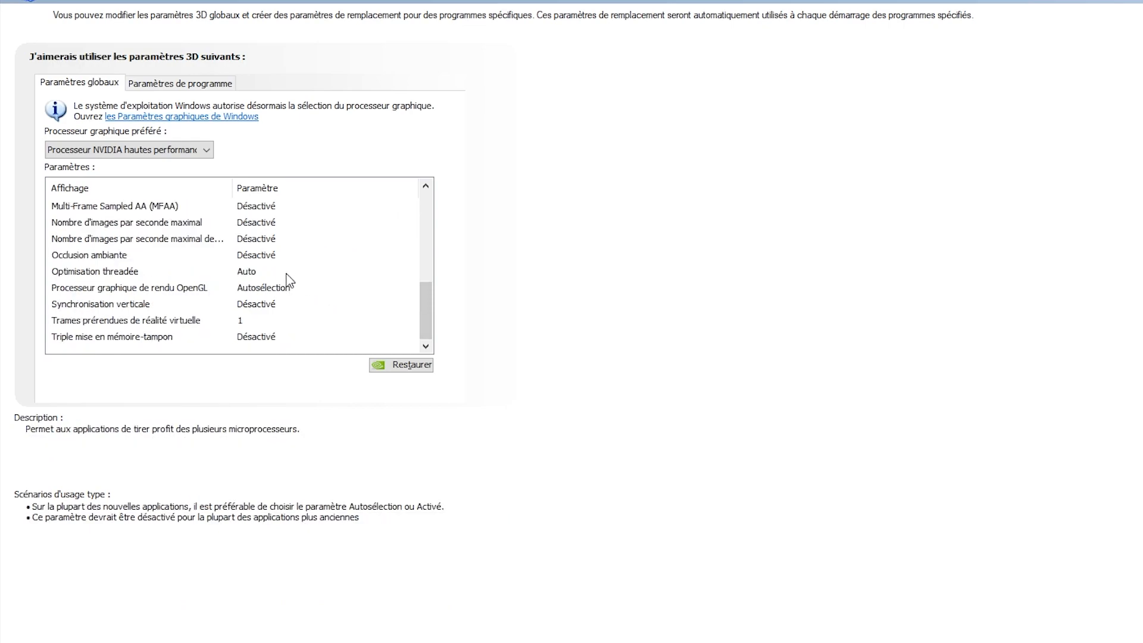
scroll(310, 291, up, 4)
scroll(319, 290, up, 1)
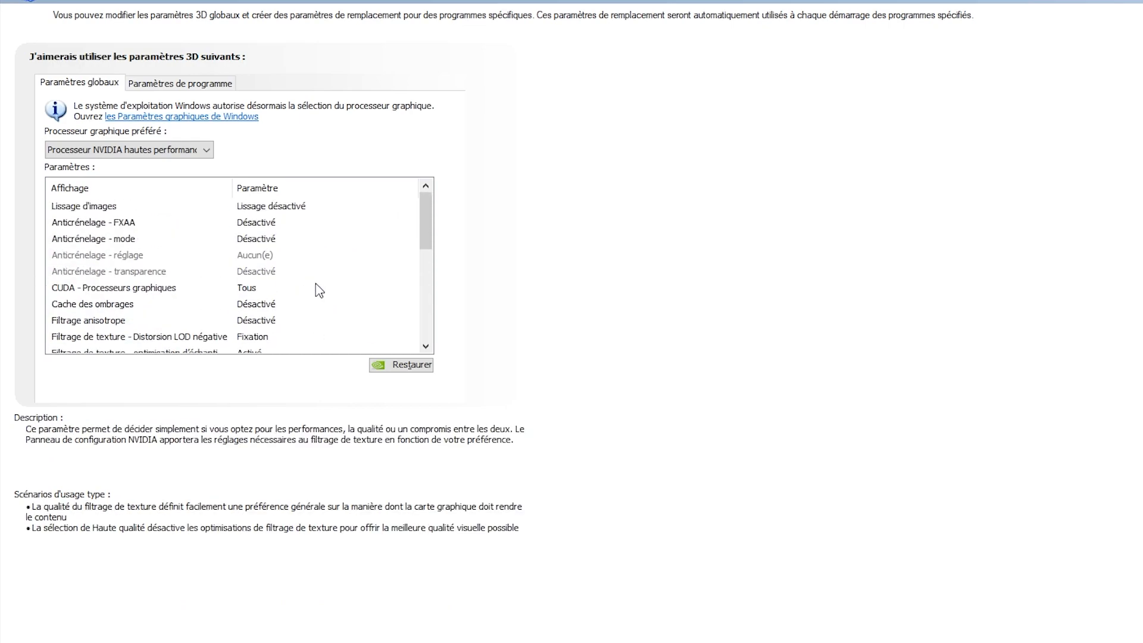
scroll(327, 256, down, 2)
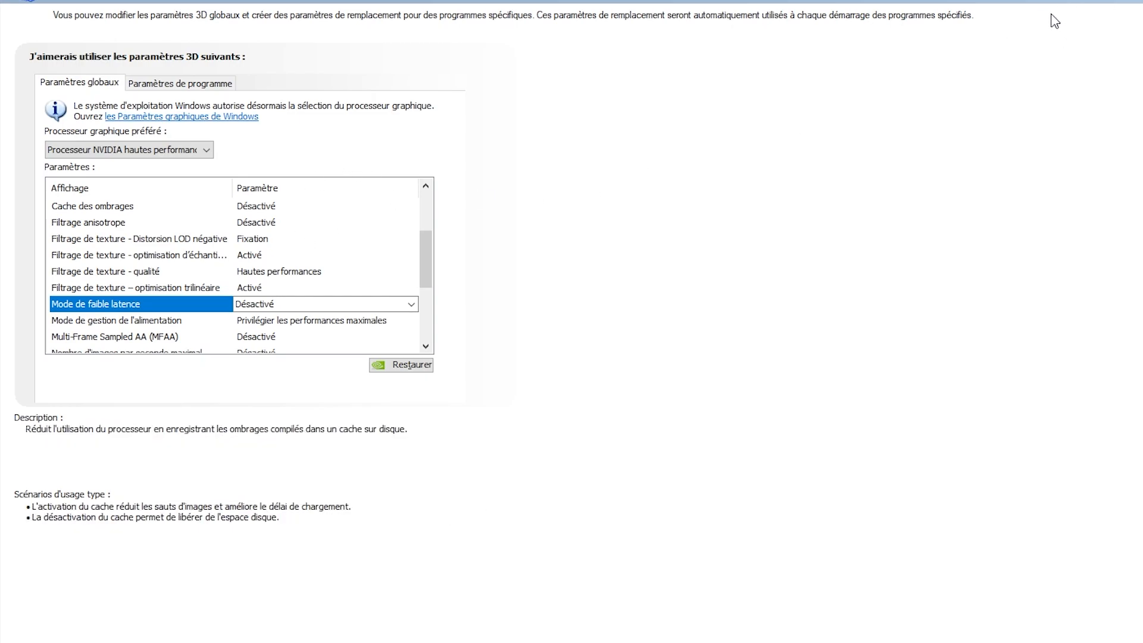
click(1087, 4)
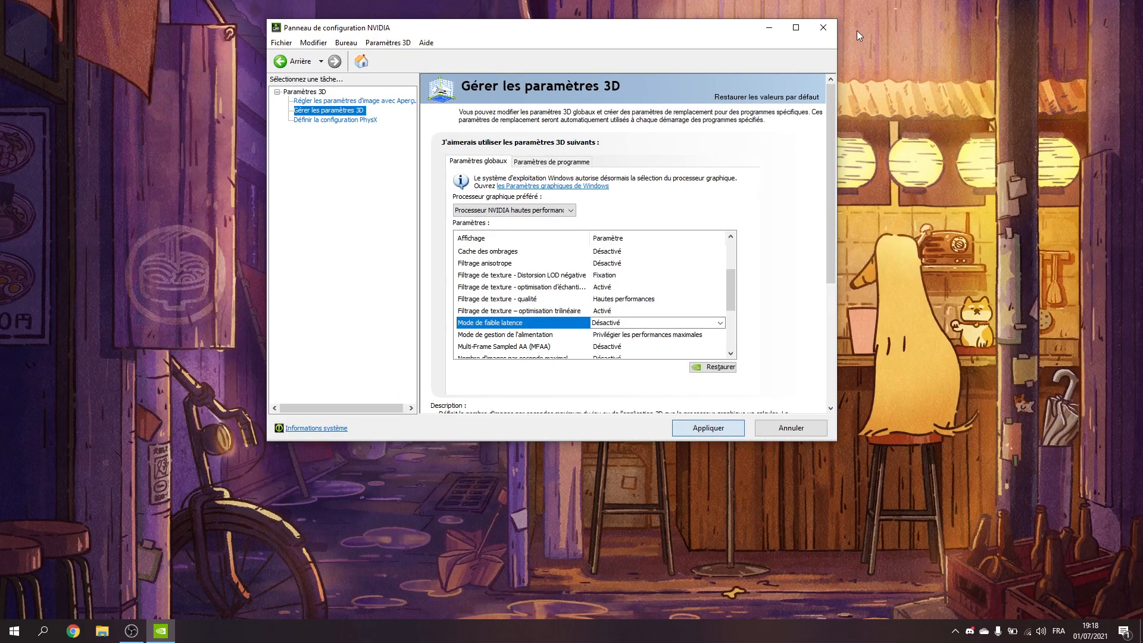
click(824, 28)
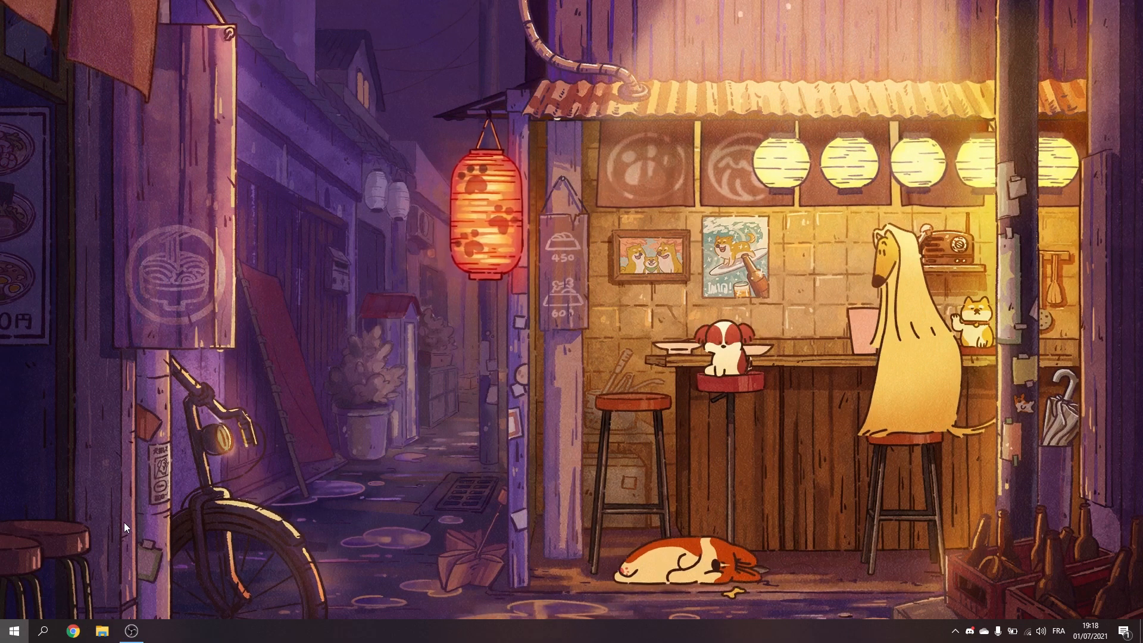
Step: Open the Windows Settings home page from the desktop
key(super)
click(14, 577)
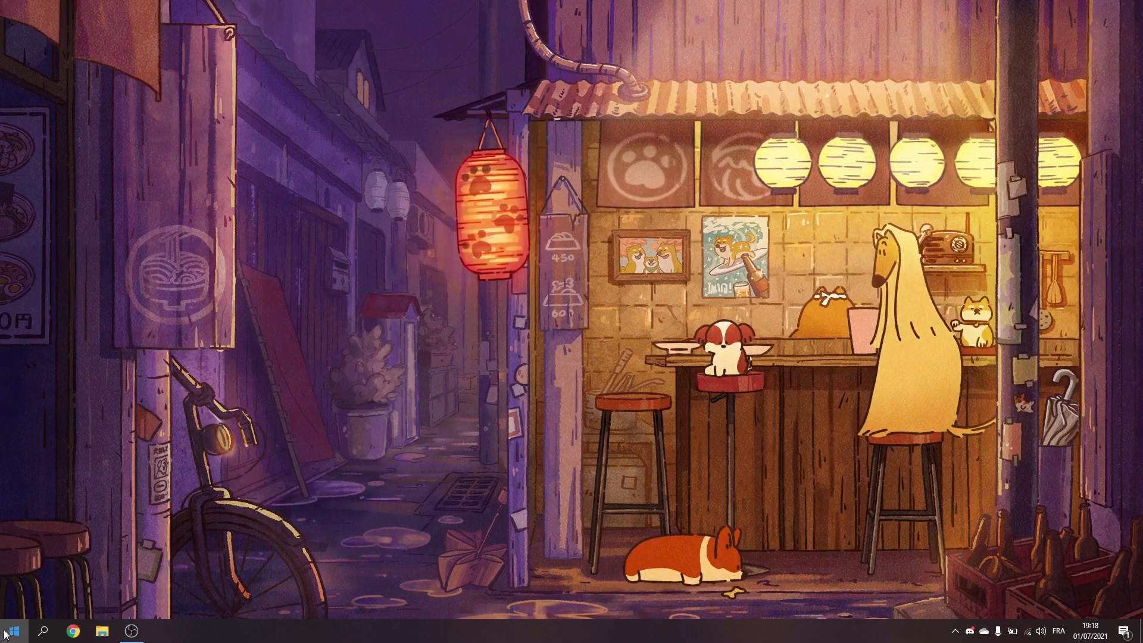
key(super)
click(15, 576)
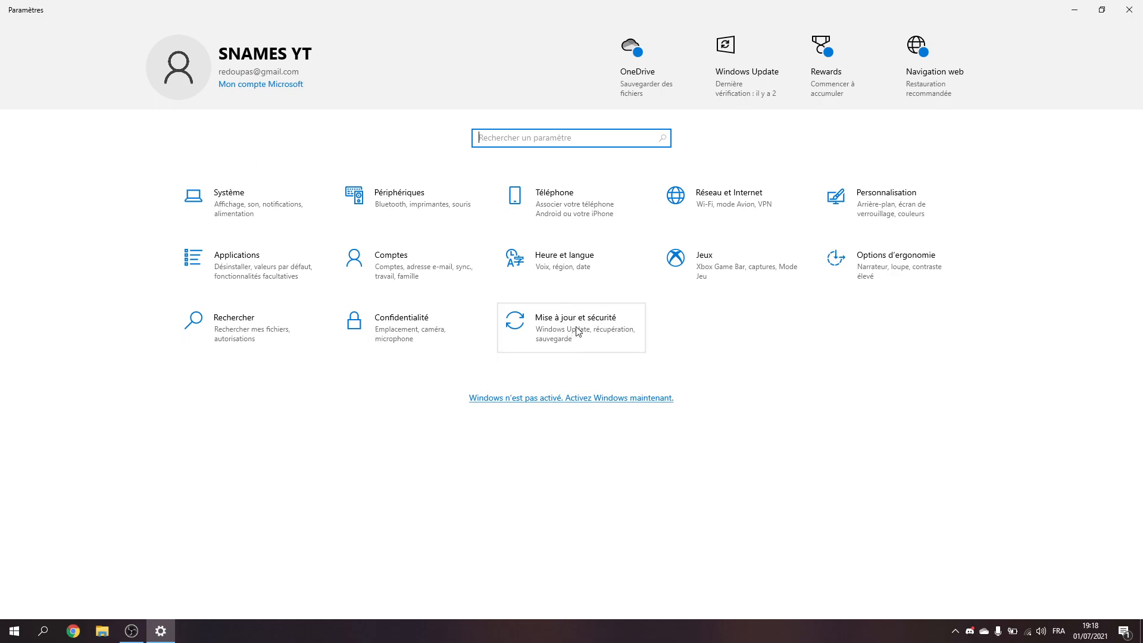
Step: Check the Notifications et actions and Assistant de concentration settings in the Système category
click(311, 221)
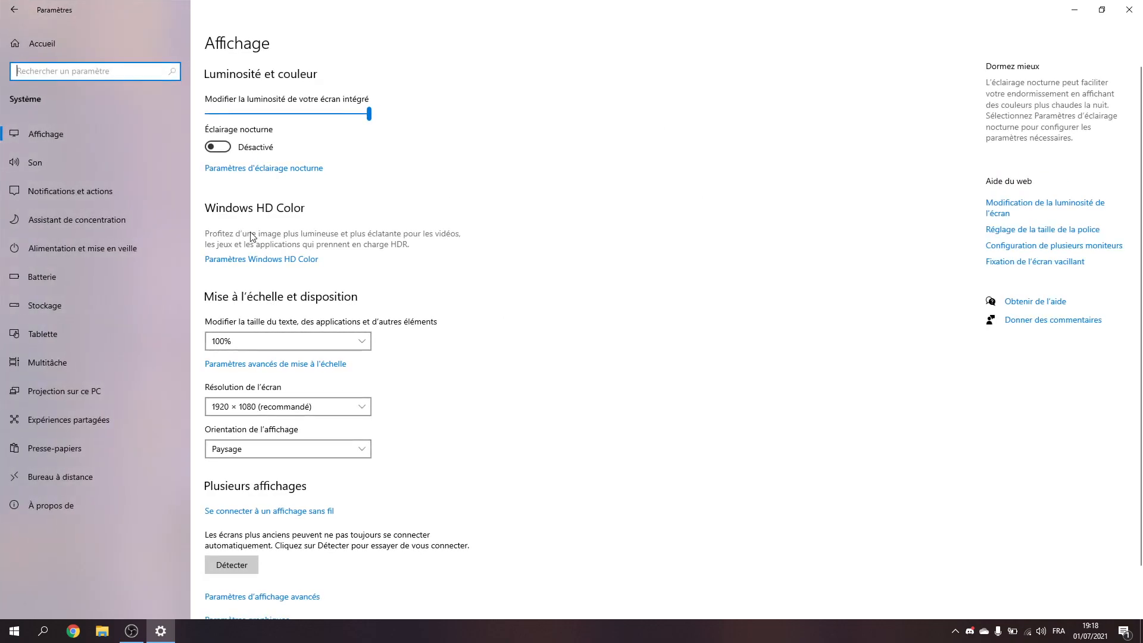
click(137, 161)
click(146, 189)
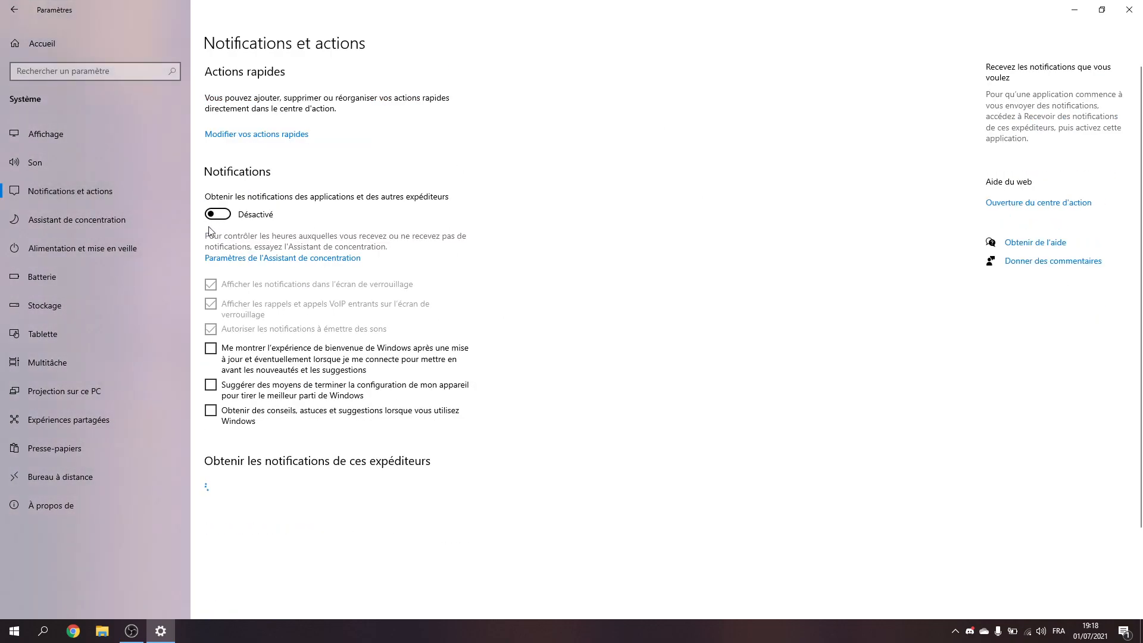
click(159, 214)
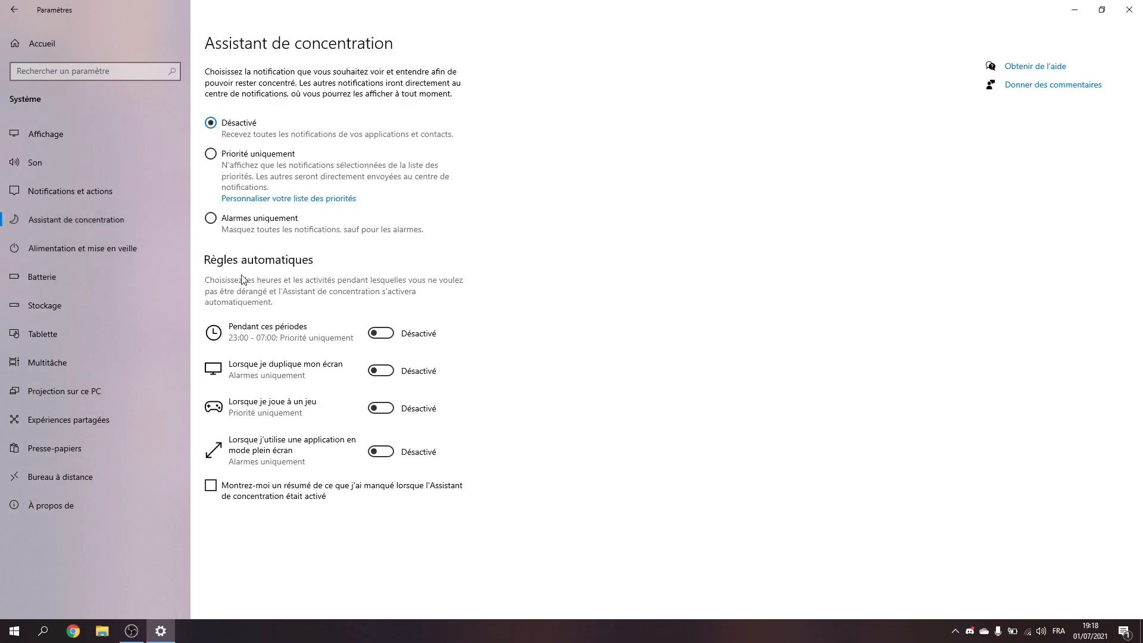
Step: Open the Confidentialité category and check the Courrier électronique, Tâches, Messages and Radios app permissions
click(14, 10)
click(411, 327)
scroll(126, 317, down, 3)
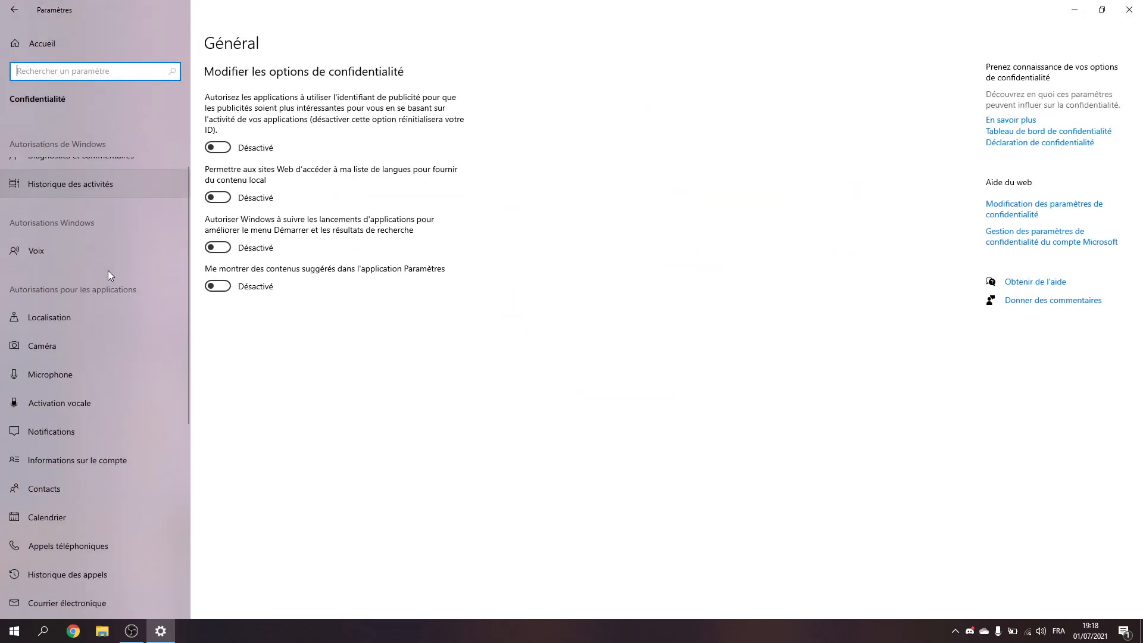
scroll(113, 297, down, 3)
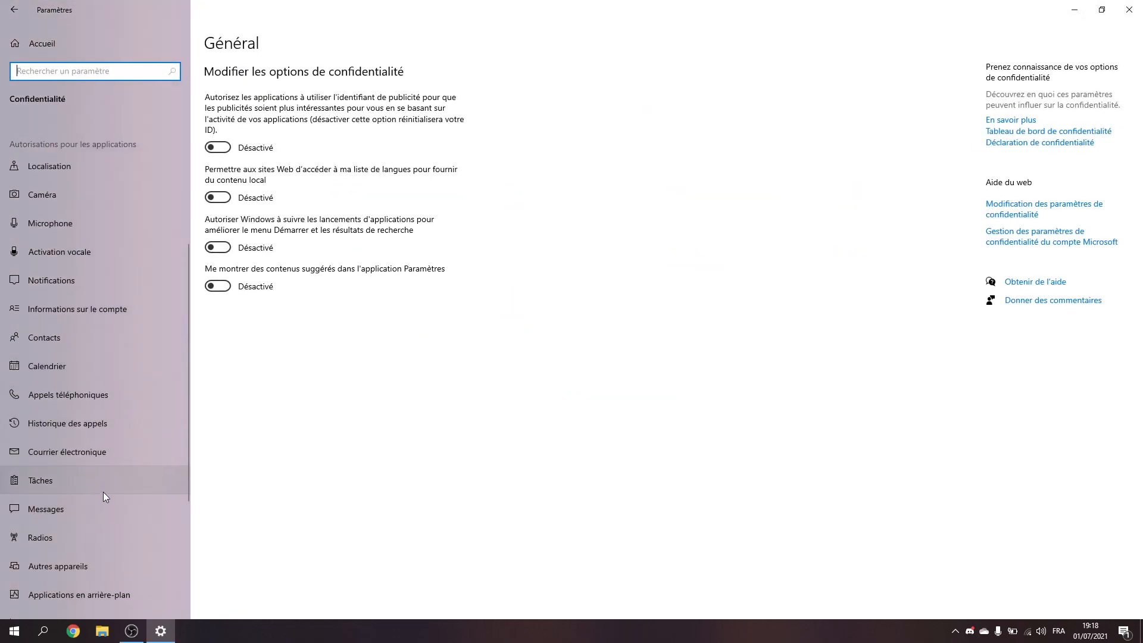
click(114, 446)
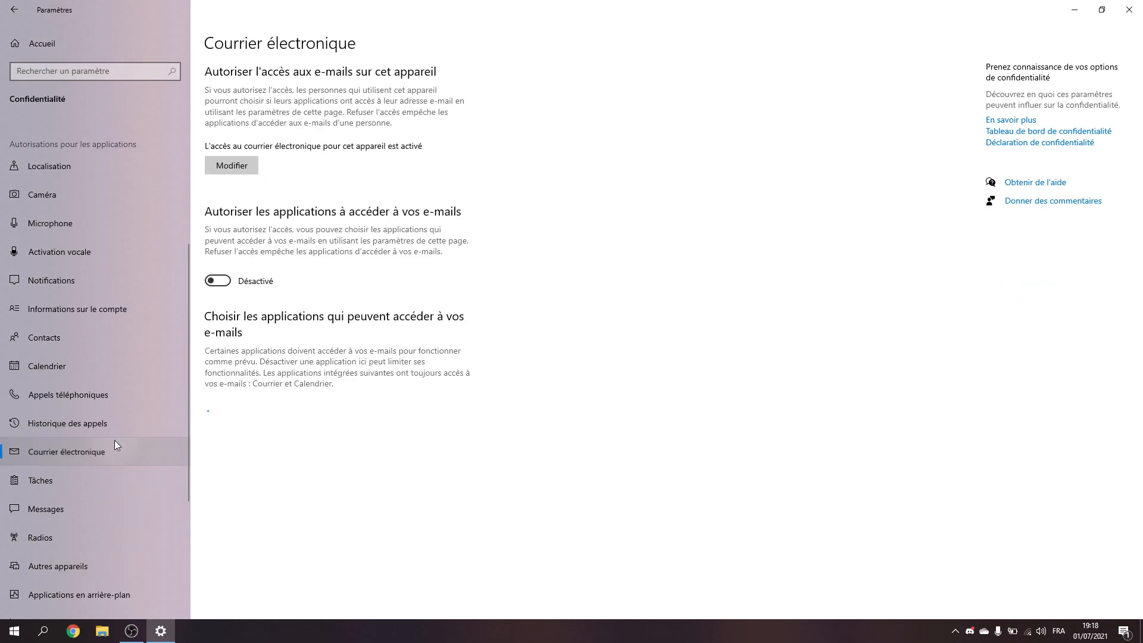
click(81, 480)
click(84, 516)
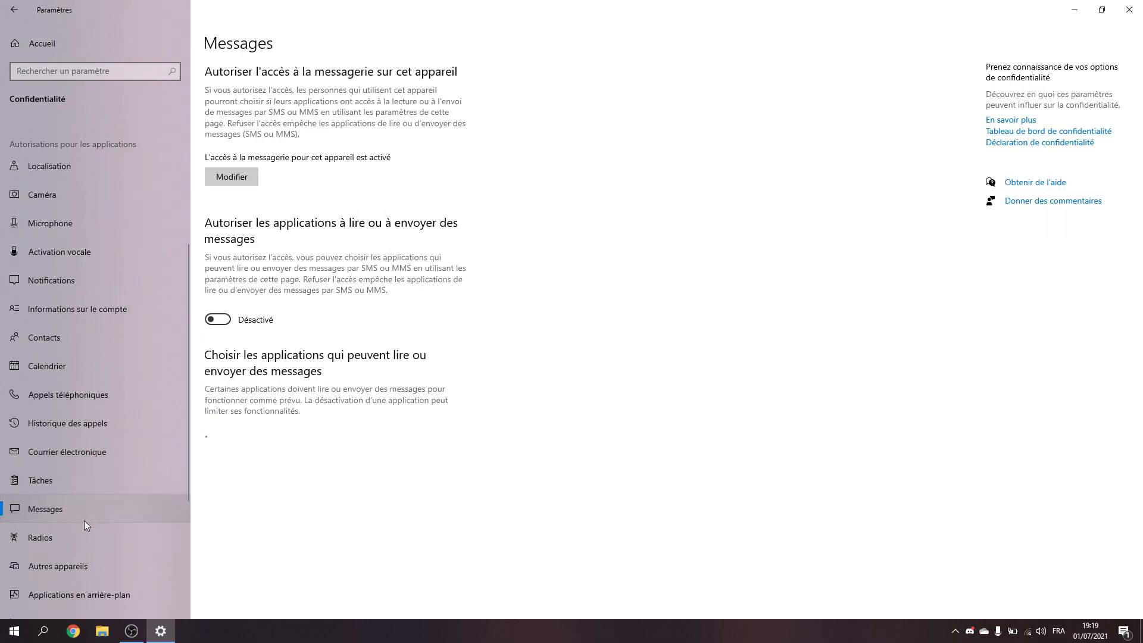
click(83, 538)
Step: Check the Autres appareils, Applications en arrière-plan and Diagnostics de l'application permissions
scroll(84, 535, down, 3)
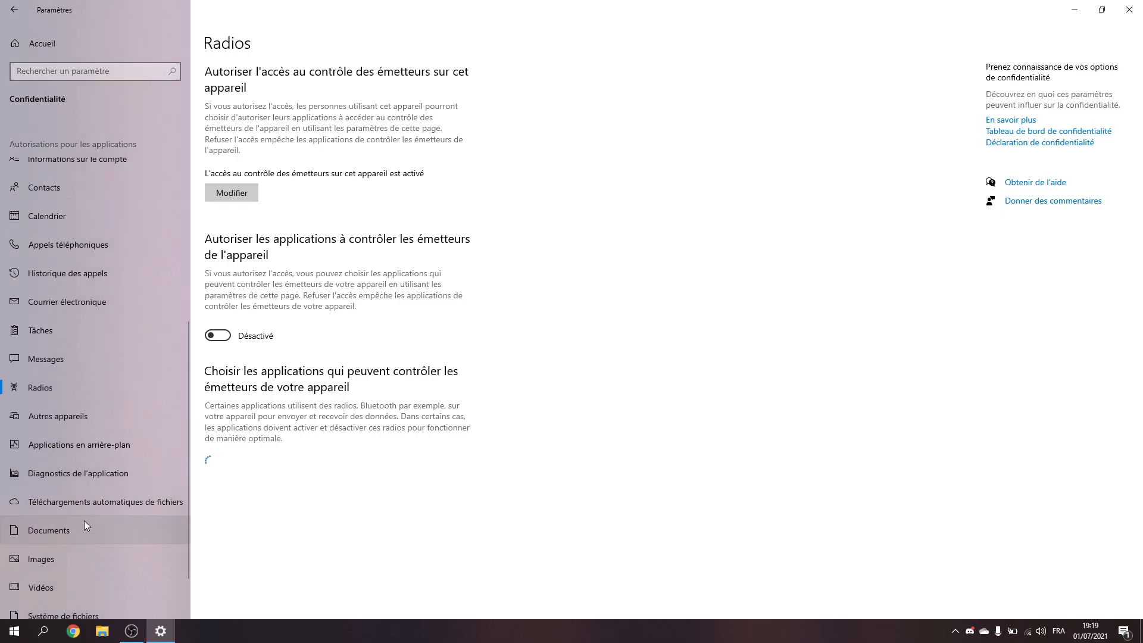
scroll(106, 427, down, 1)
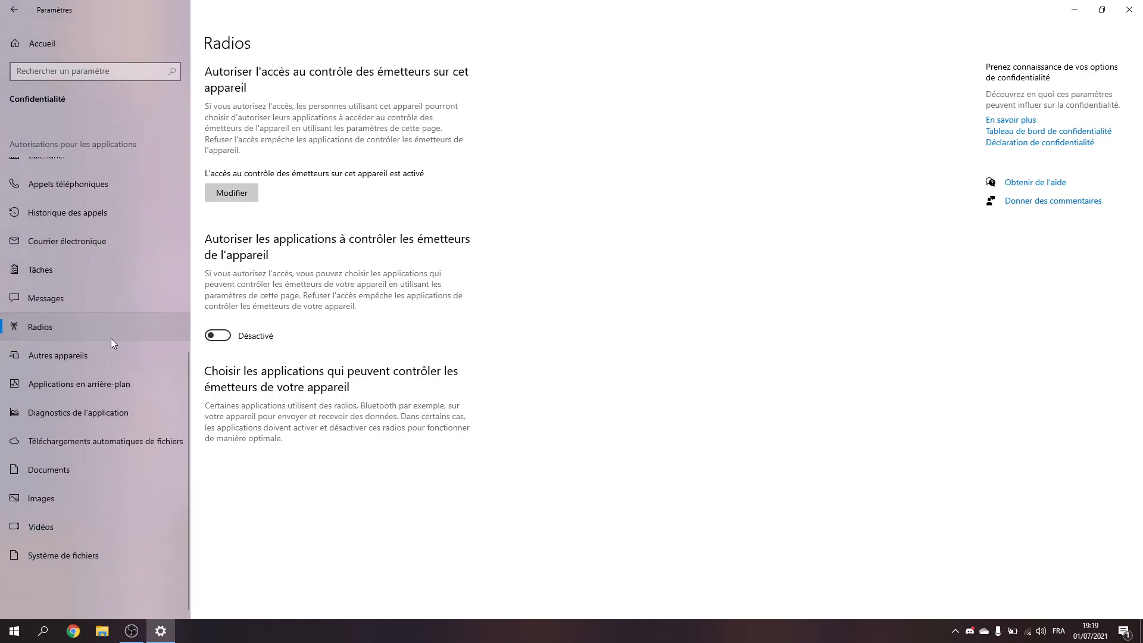
click(106, 357)
click(109, 333)
click(101, 374)
click(105, 411)
click(114, 390)
Step: Check the Localisation permissions, including the per-app list, and return to the Settings home page
scroll(71, 268, up, 6)
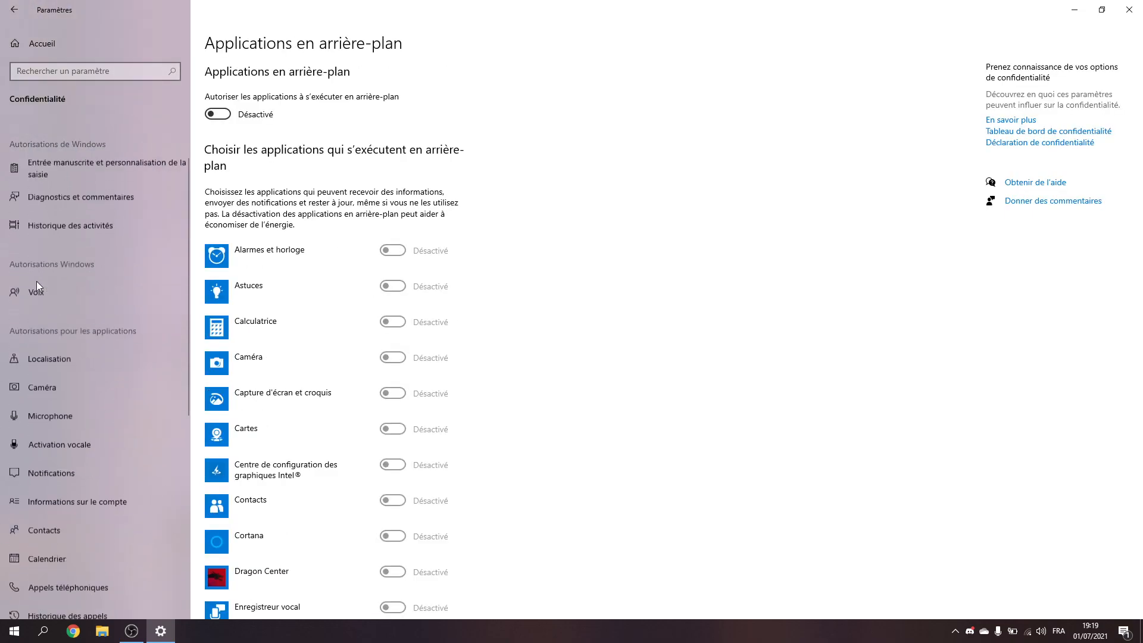
scroll(37, 281, up, 1)
click(34, 391)
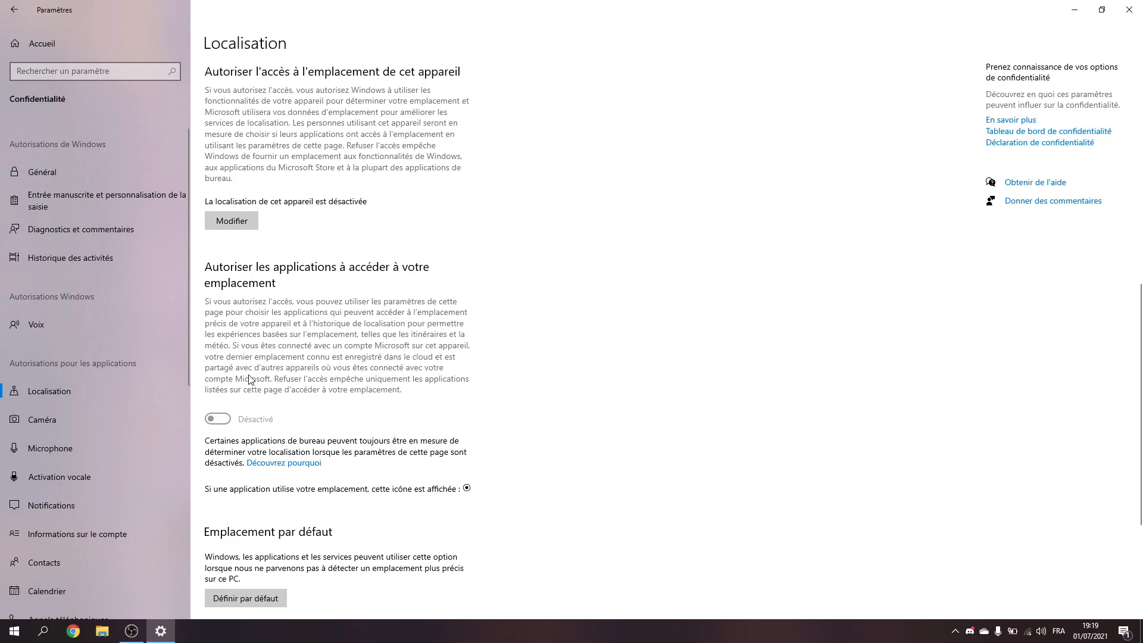
scroll(250, 379, down, 8)
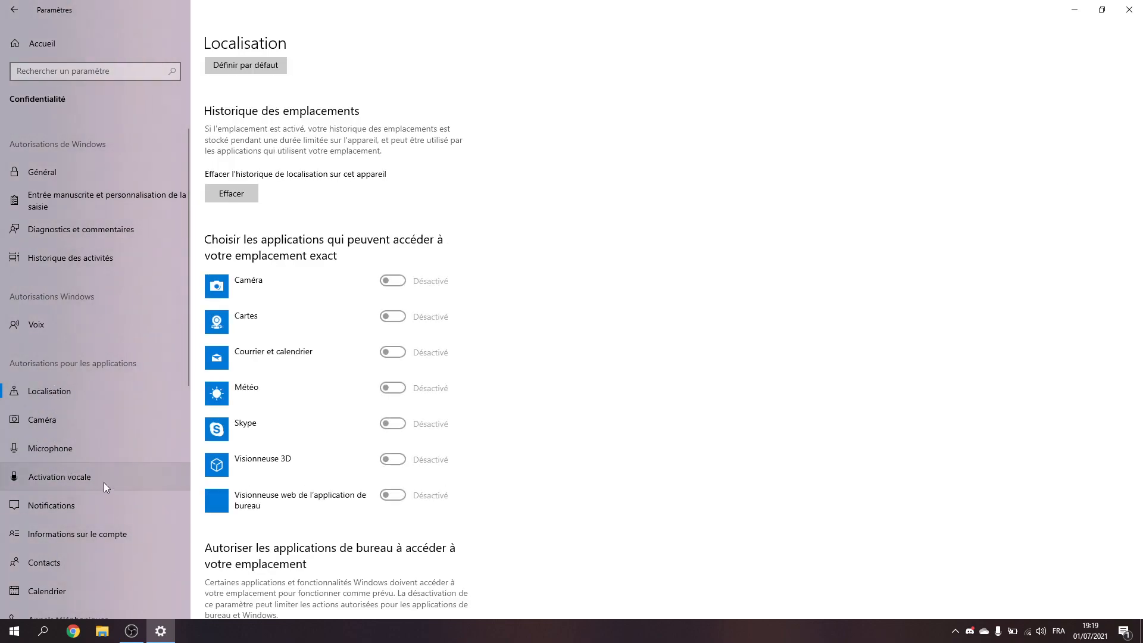
click(14, 10)
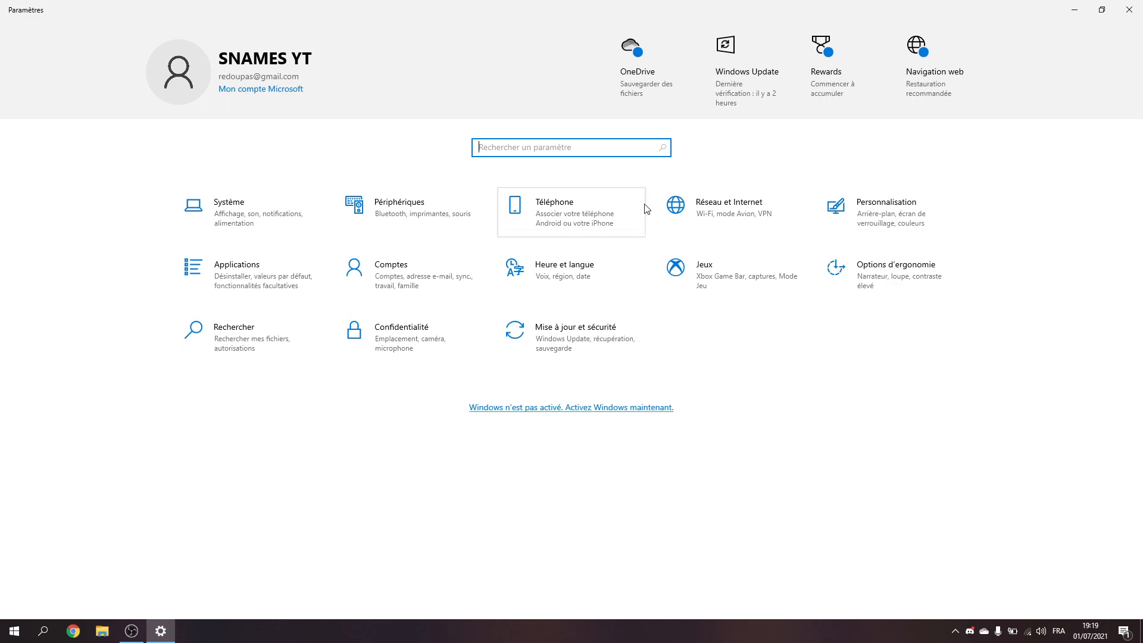
Step: Check the Mise à jour et sécurité pages from Windows Update and Optimisation de la distribution through Résolution des problèmes
click(567, 349)
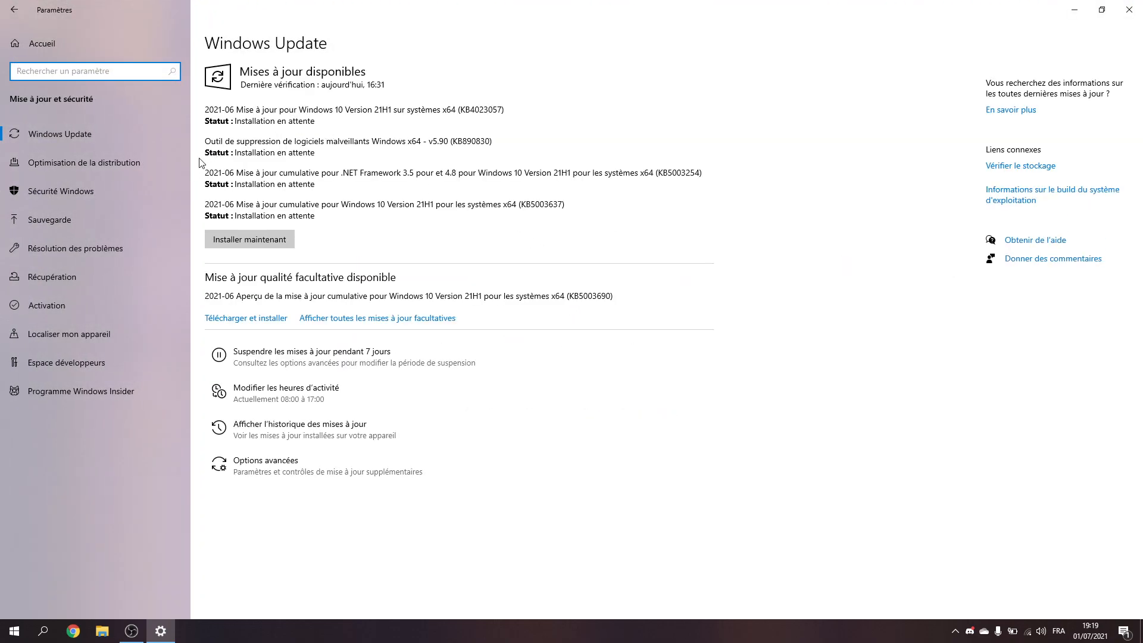
click(168, 164)
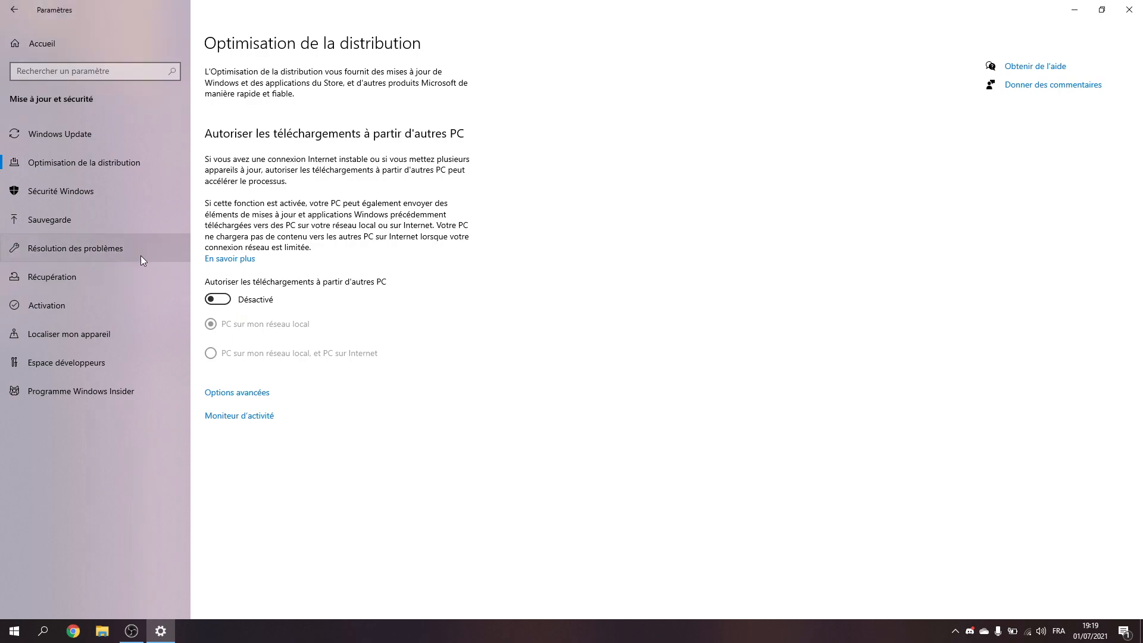
click(91, 191)
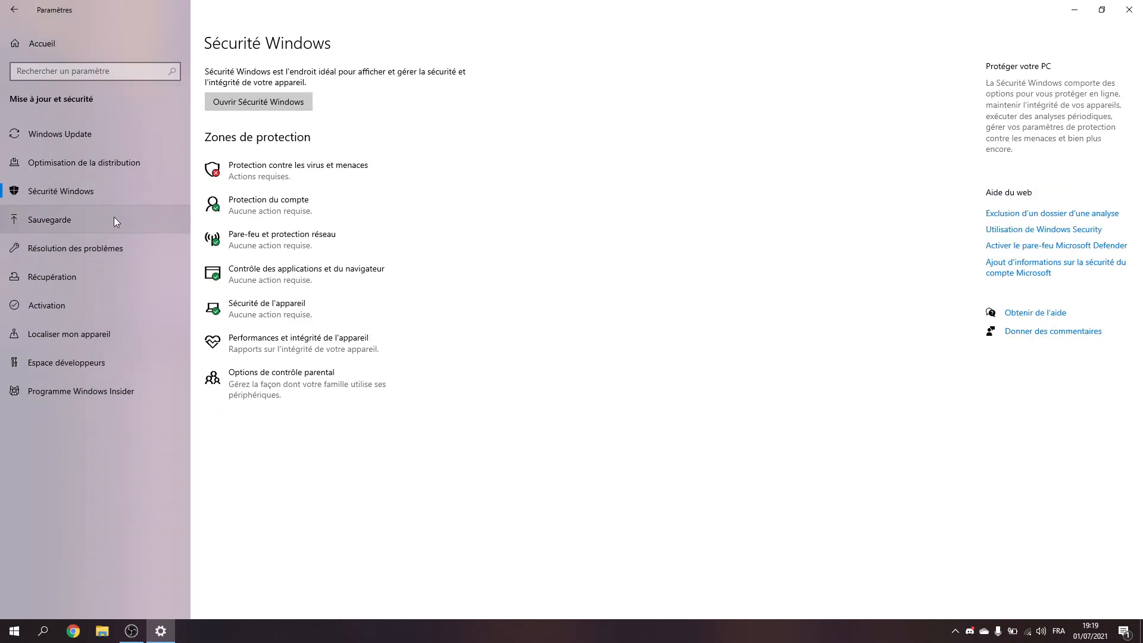
click(113, 217)
click(115, 247)
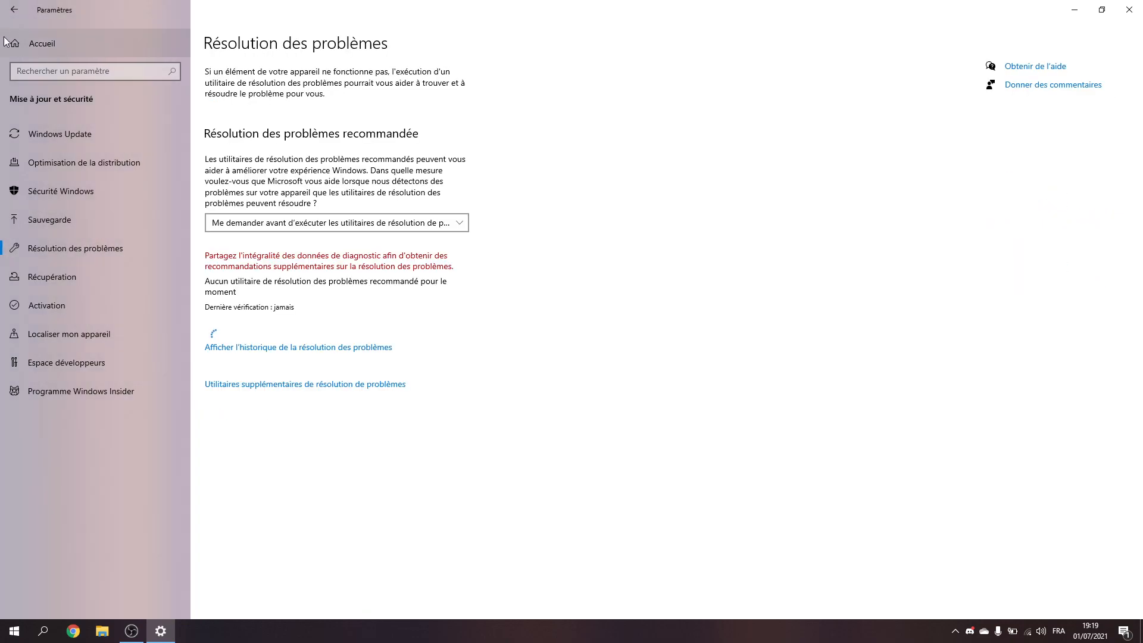
Step: Check the protection areas on the Sécurité Windows page and close Settings
click(92, 218)
click(106, 192)
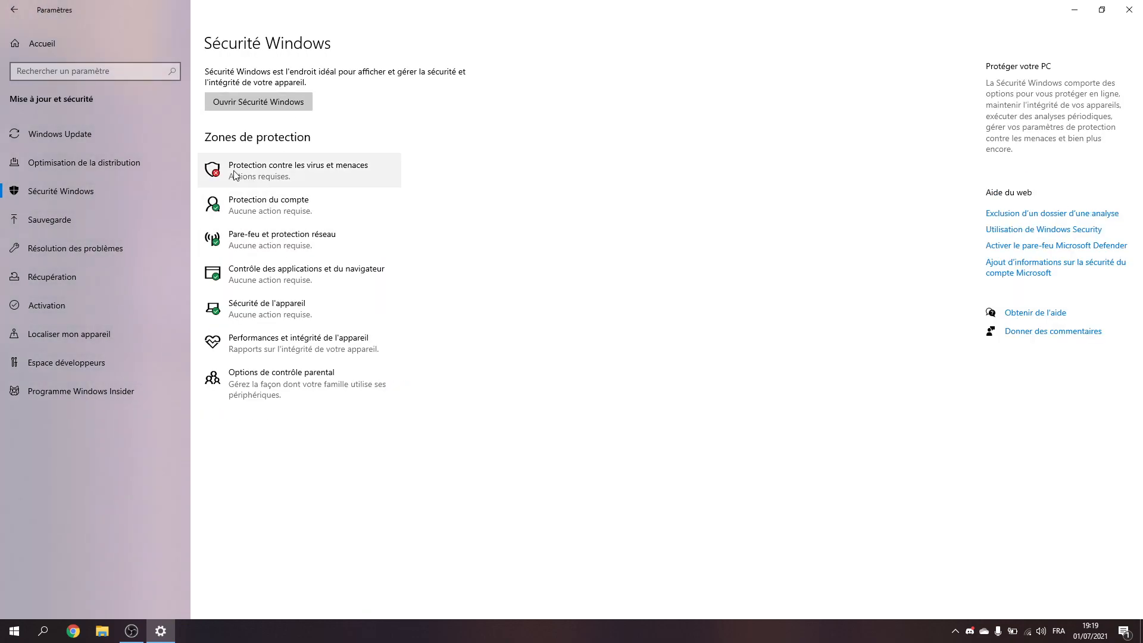
click(13, 10)
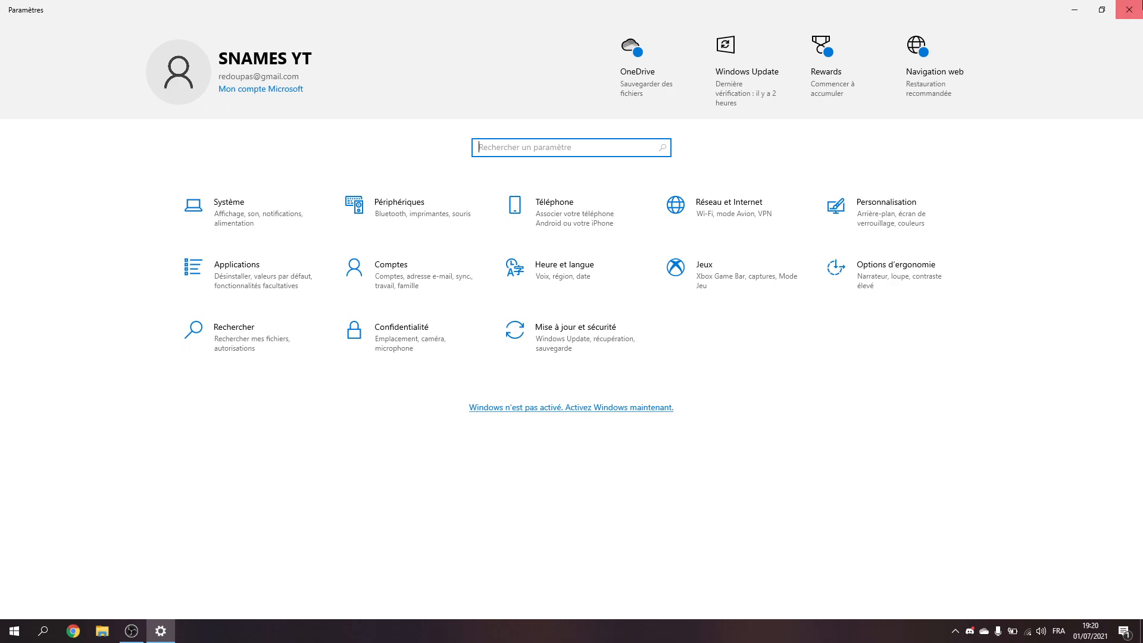
click(1140, 7)
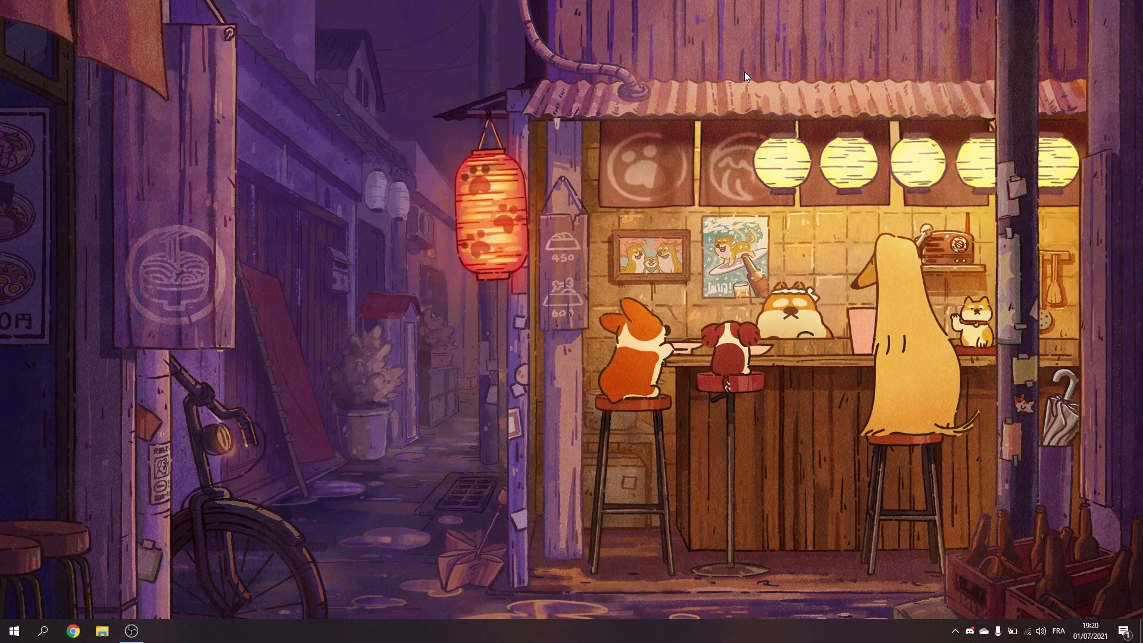
Step: Open the advanced system settings from the properties of Ce PC in File Explorer
key(super+r)
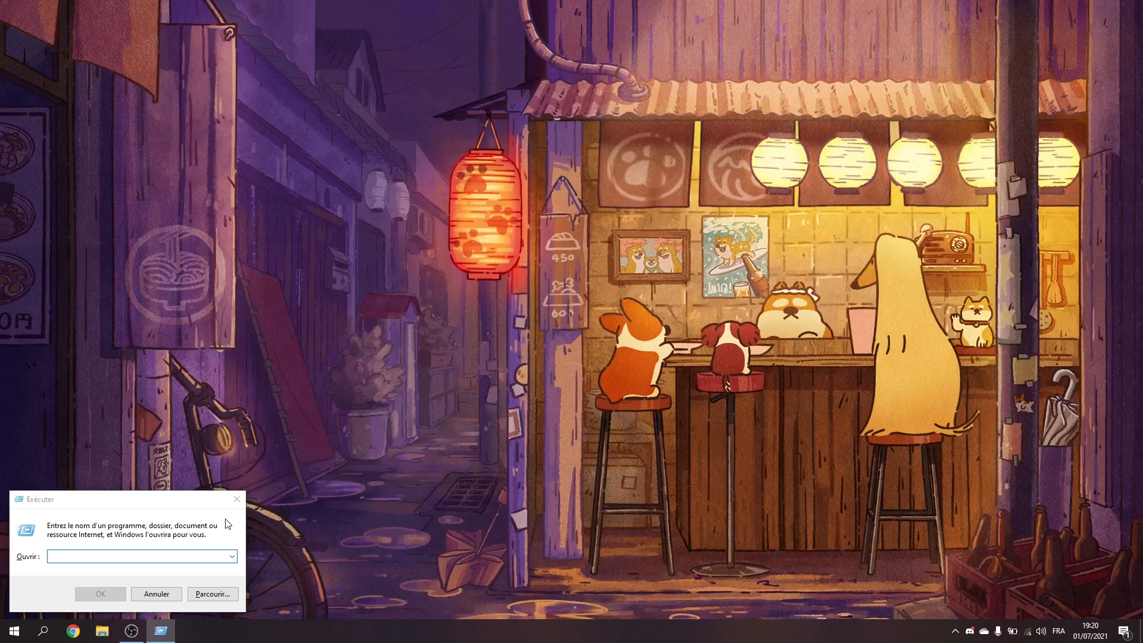
click(241, 499)
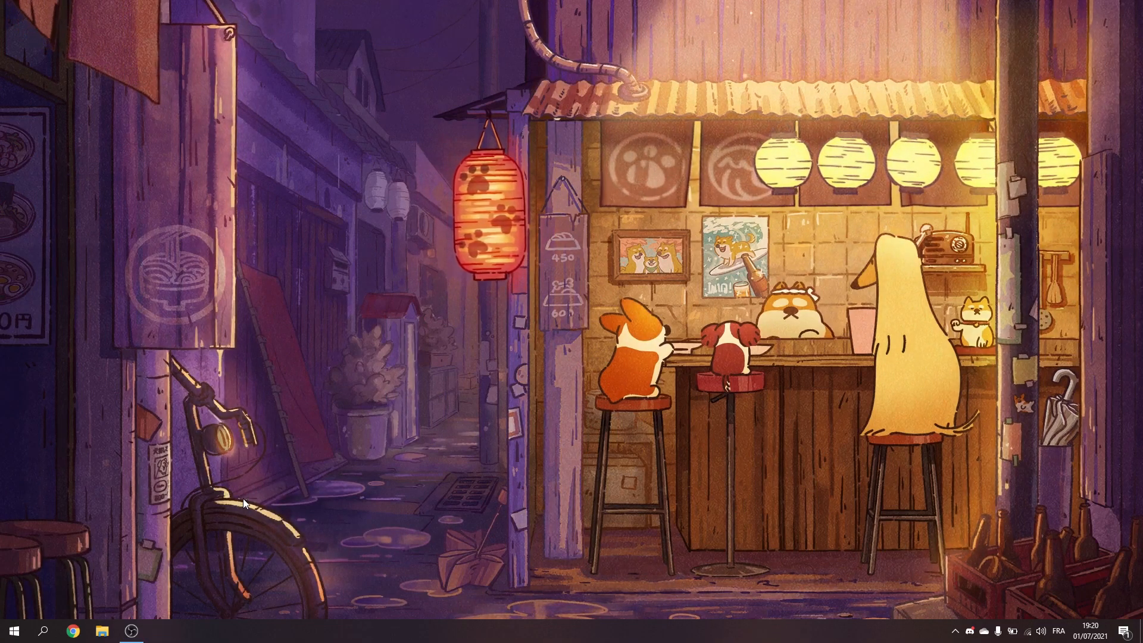
key(super+e)
right_click(50, 344)
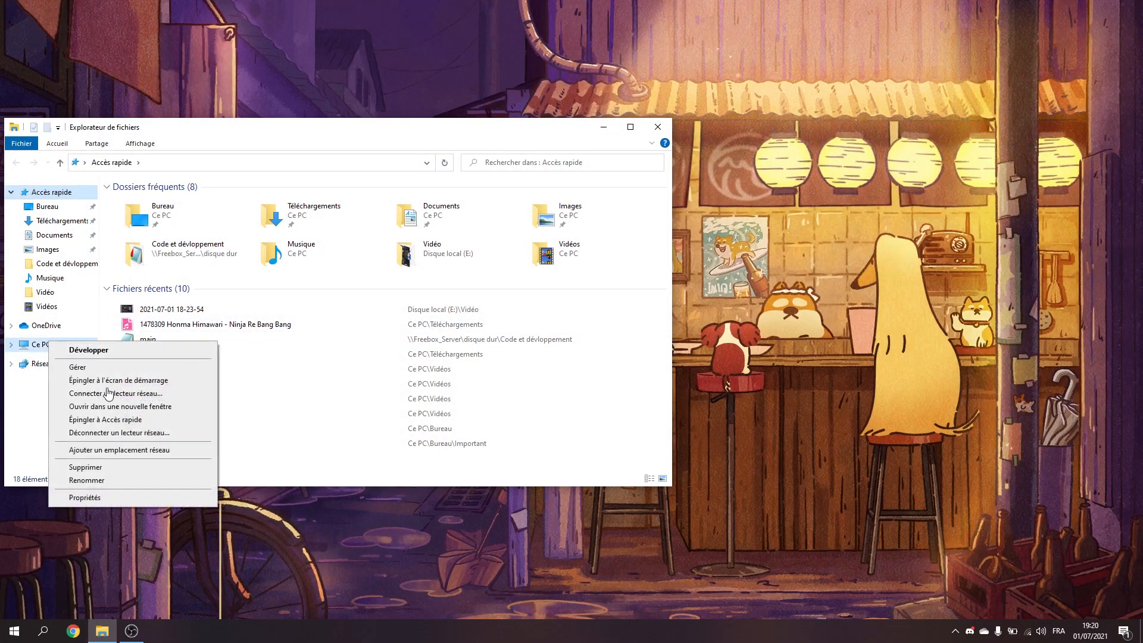
click(122, 497)
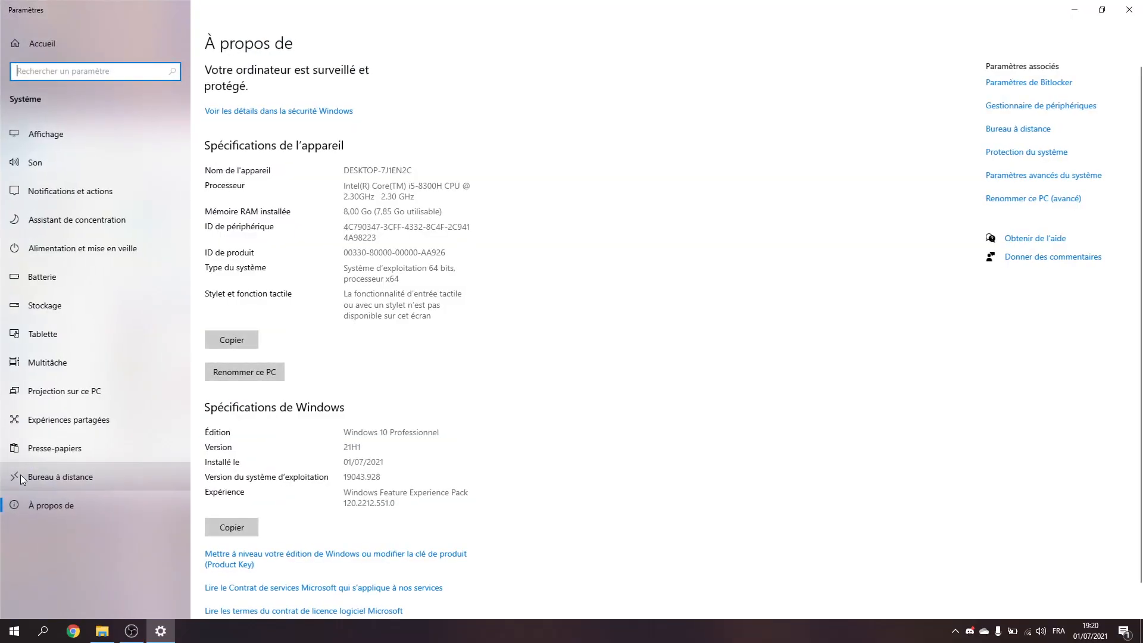
scroll(366, 456, down, 1)
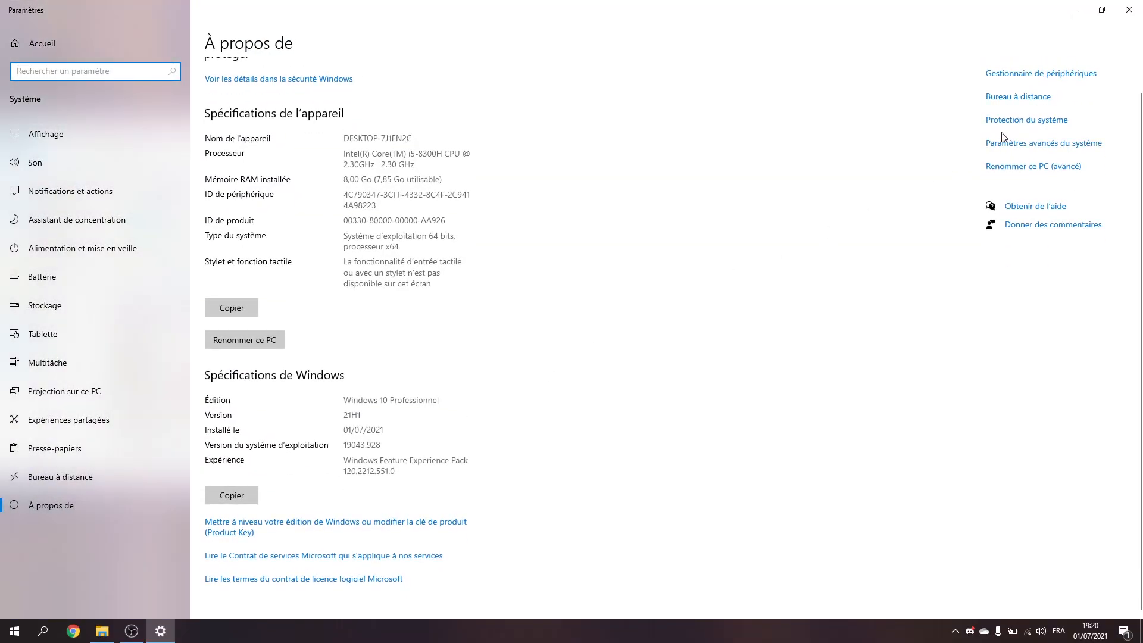
click(1011, 150)
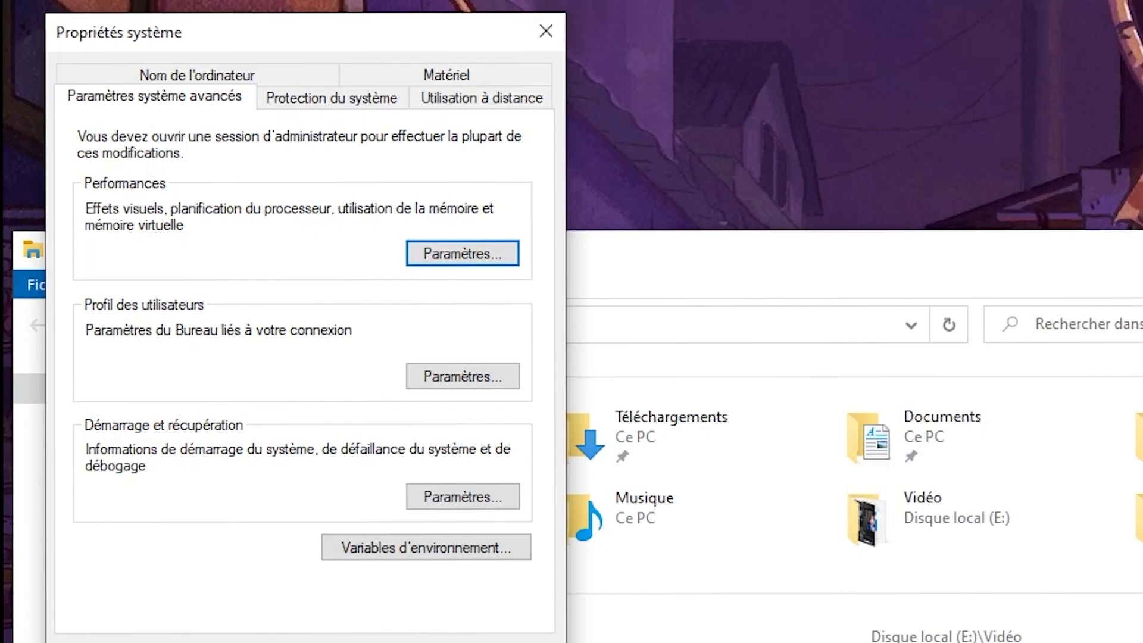
Step: Set the device installation settings to Non for automatic manufacturer app downloads, save, and close the open windows
click(474, 75)
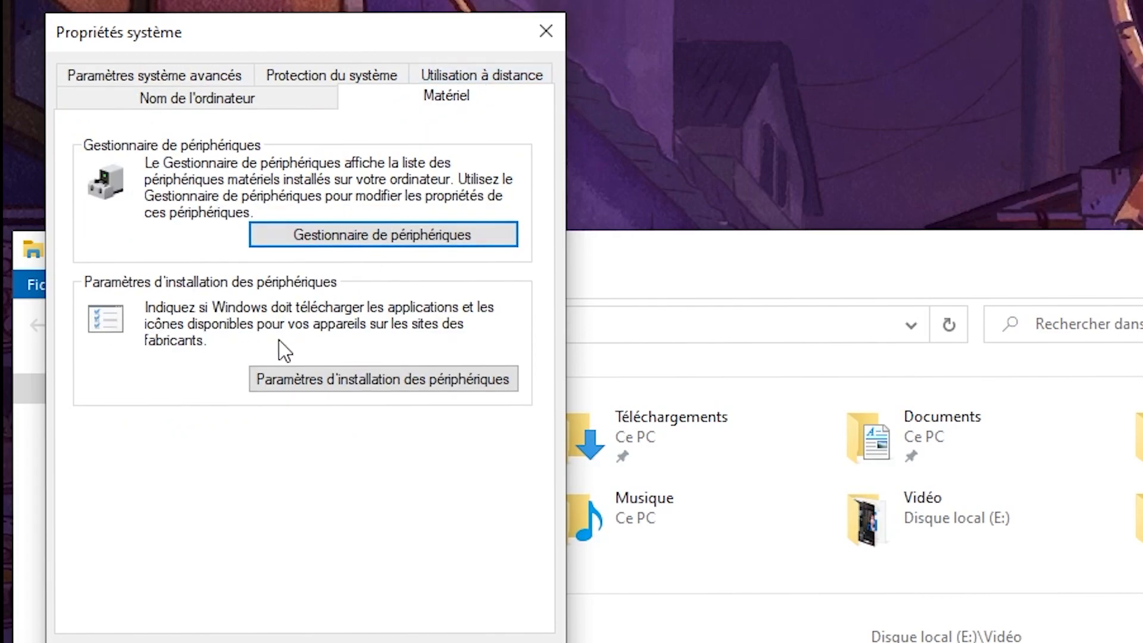
click(419, 379)
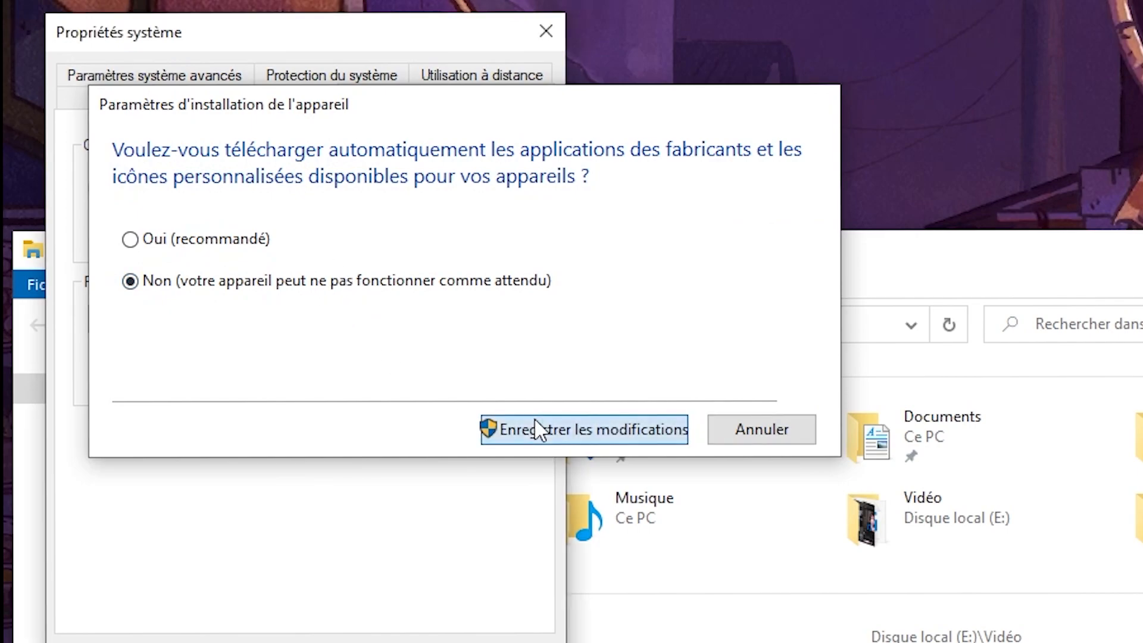
click(536, 428)
click(255, 22)
click(658, 126)
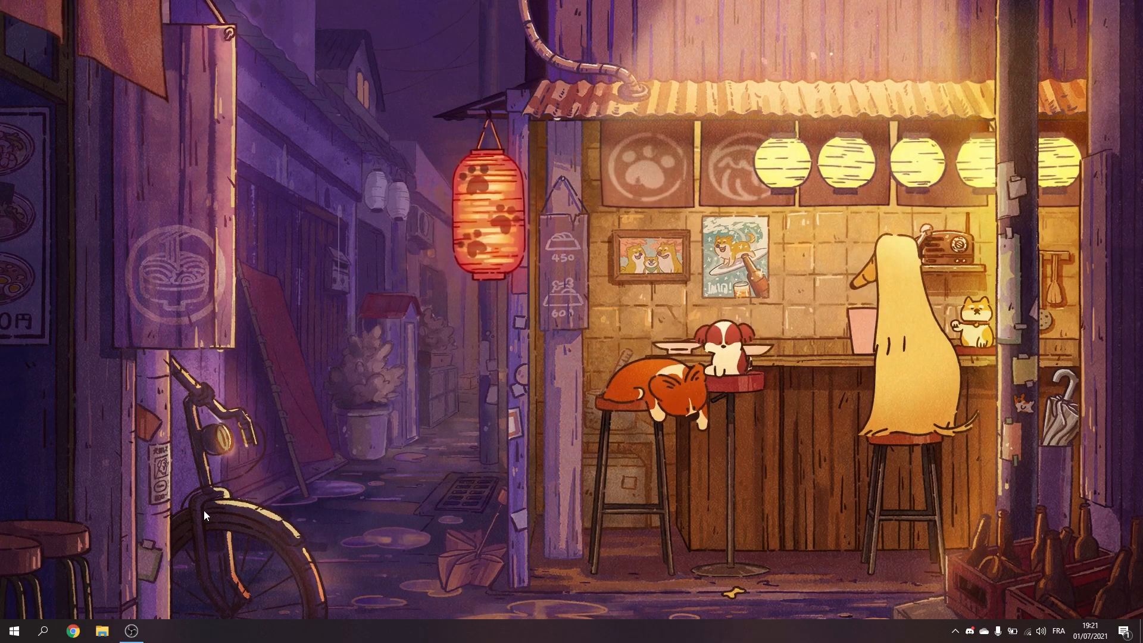
Step: Switch to Chrome with the private profile, search for msi afterburner and open the MSI Afterburner page
click(73, 630)
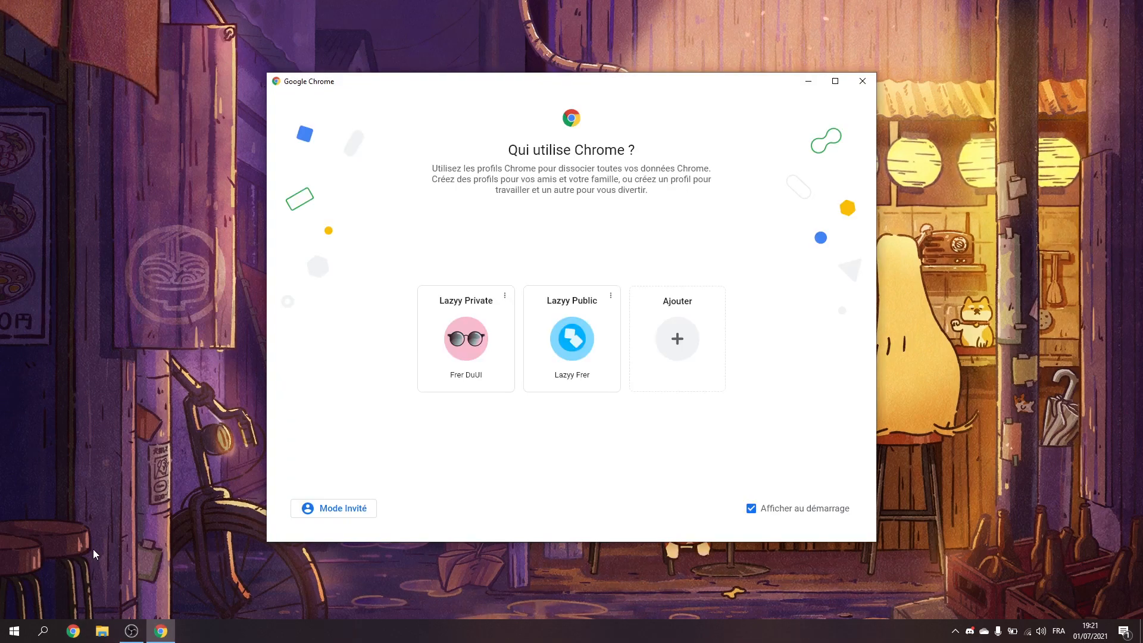
click(438, 359)
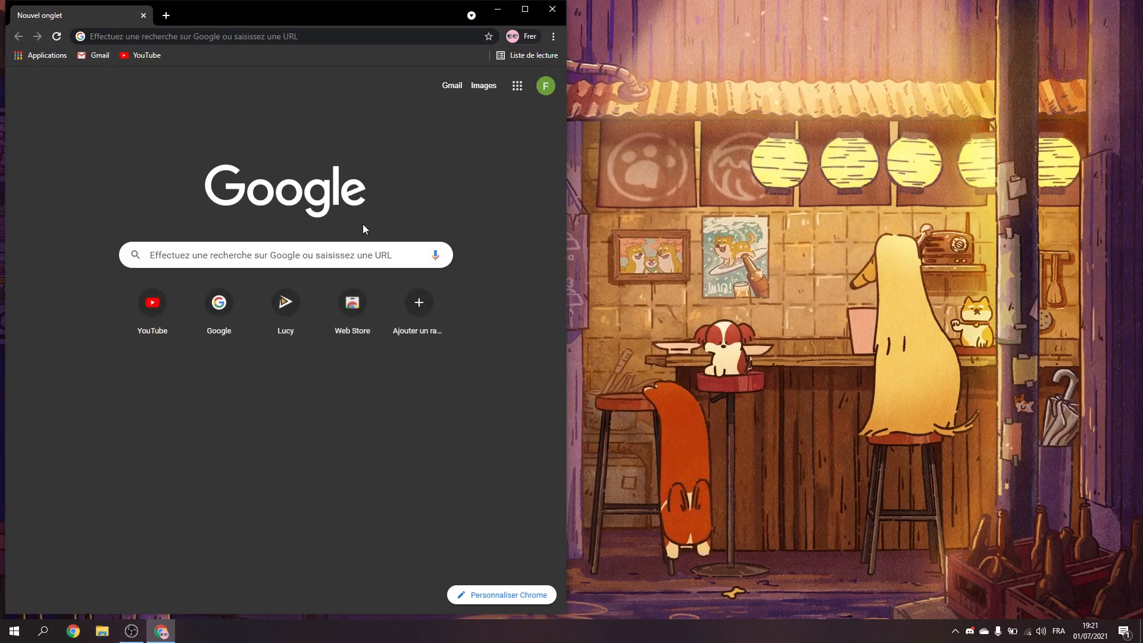
click(316, 42)
text(msi aftr)
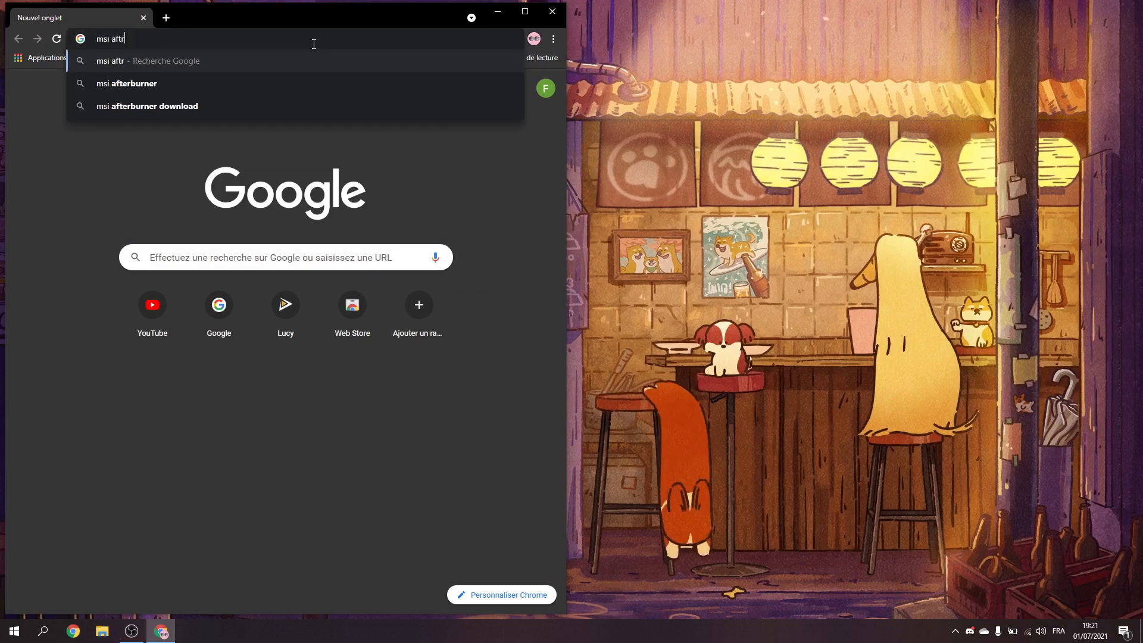
key(BackSpace)
text(er)
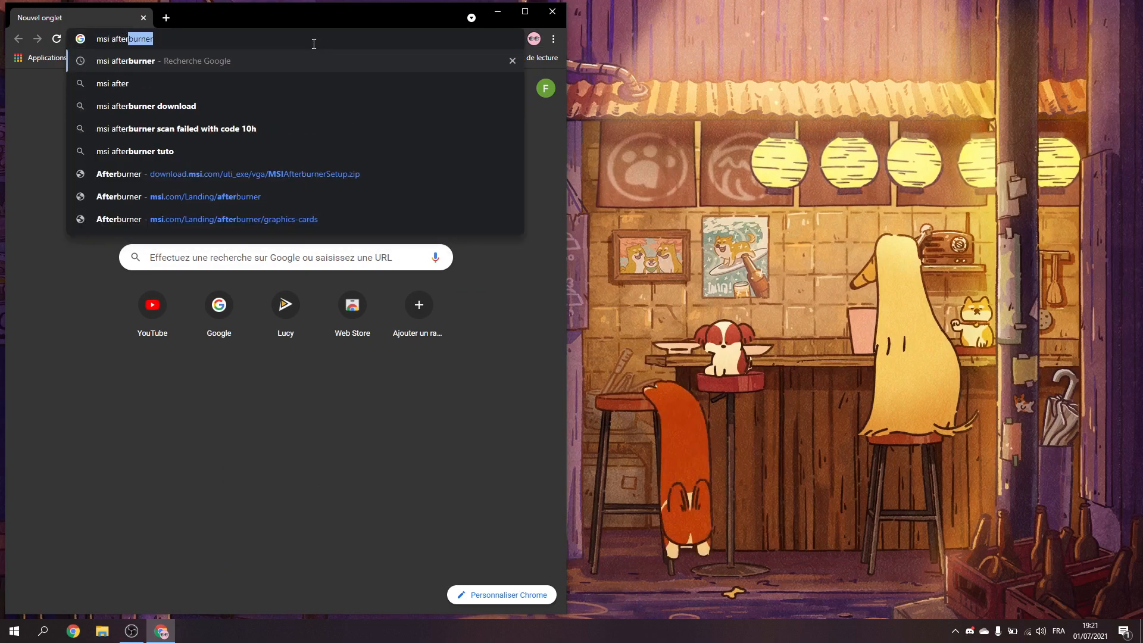
key(Return)
click(161, 204)
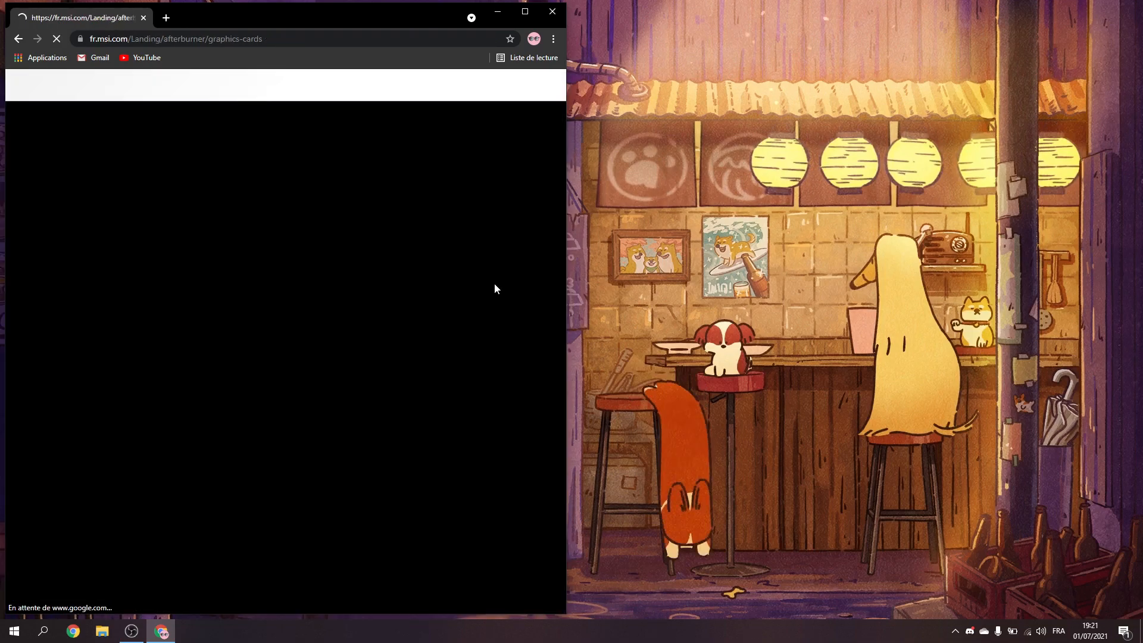
Step: Look through the MSI Afterburner page for the download section
scroll(497, 278, down, 20)
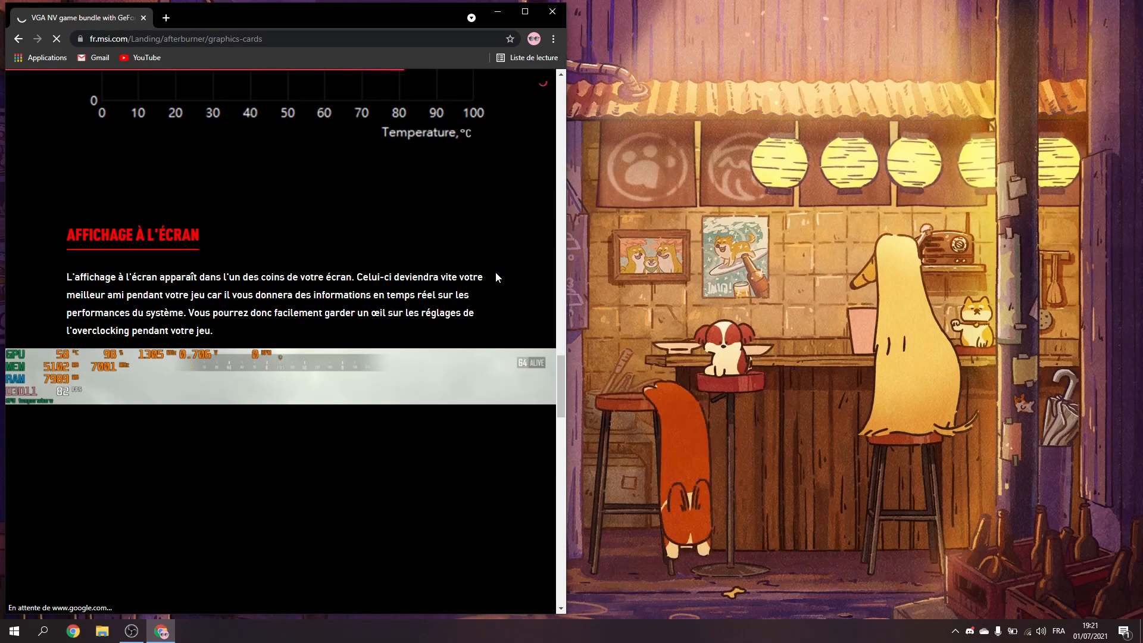
scroll(474, 463, down, 20)
scroll(434, 407, up, 12)
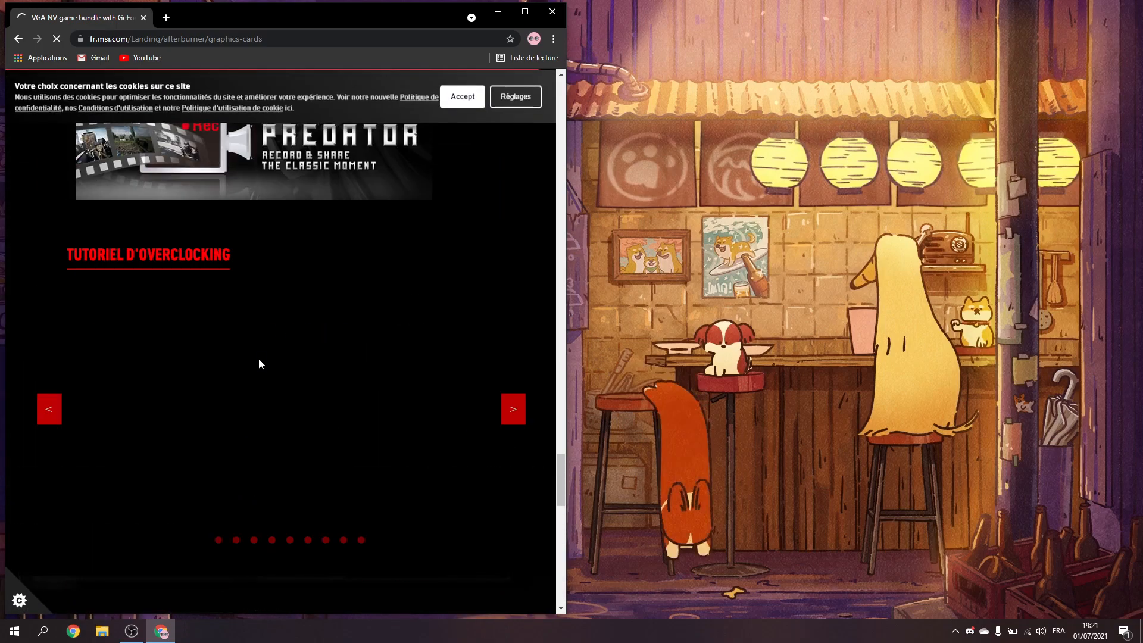
scroll(297, 404, down, 6)
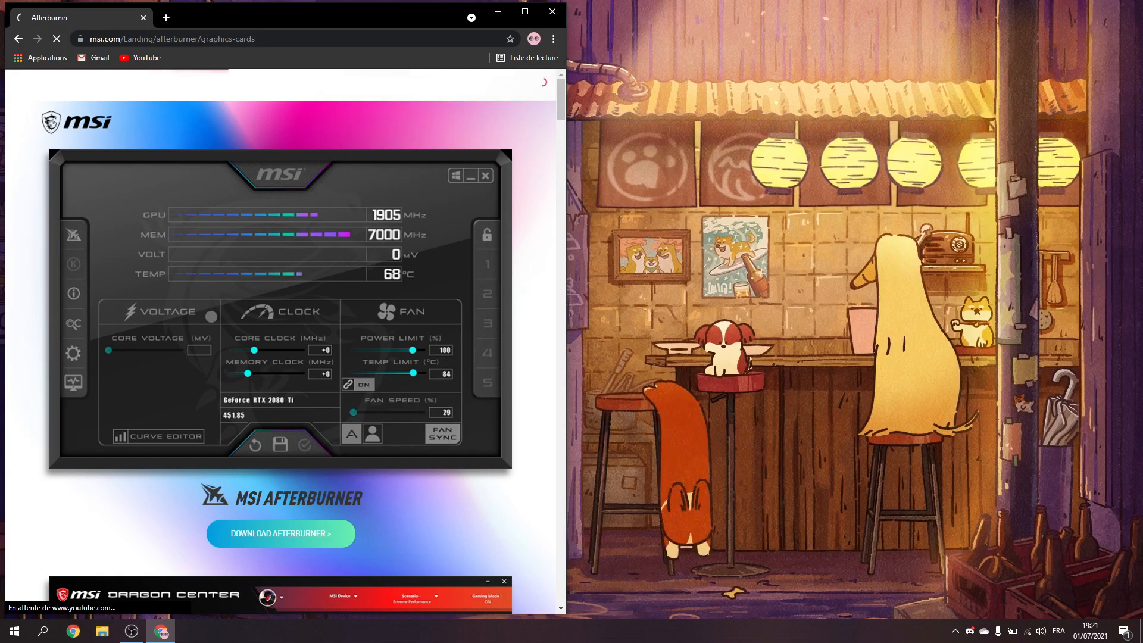
scroll(230, 331, down, 3)
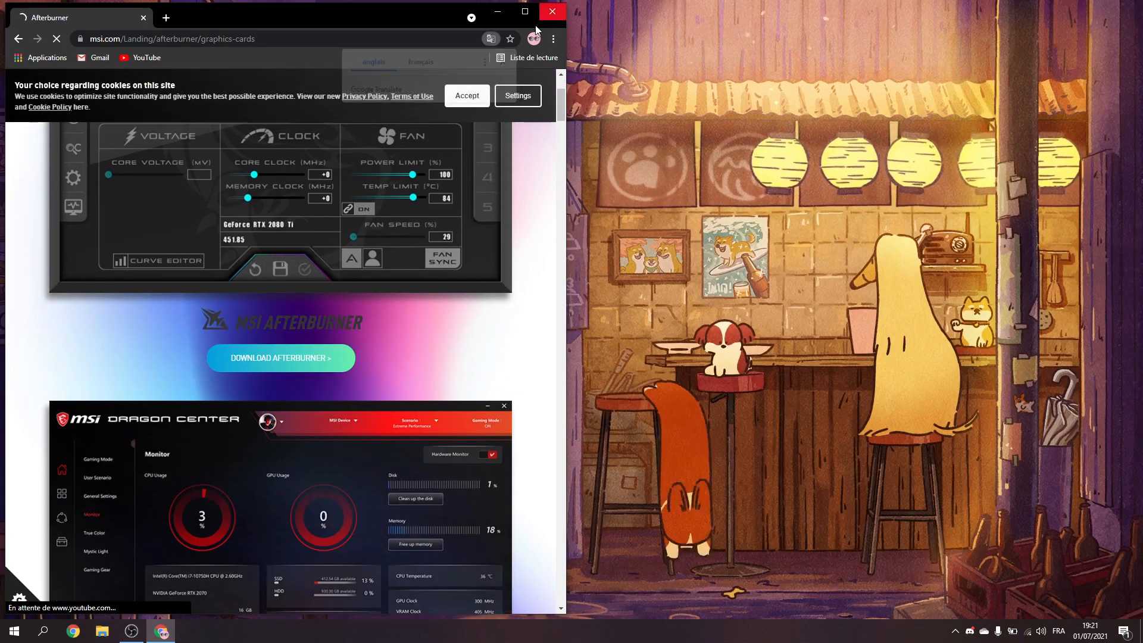
Step: Close Chrome, launch MSI Afterburner and move its window closer to the centre of the desktop
click(552, 12)
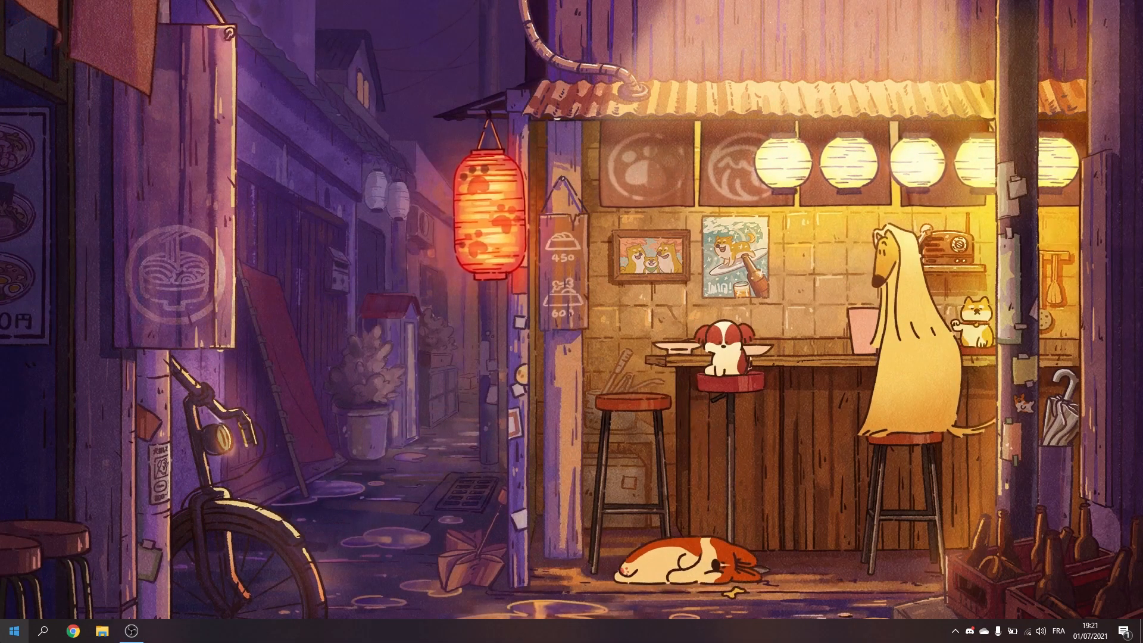
click(14, 630)
text(msi)
key(Return)
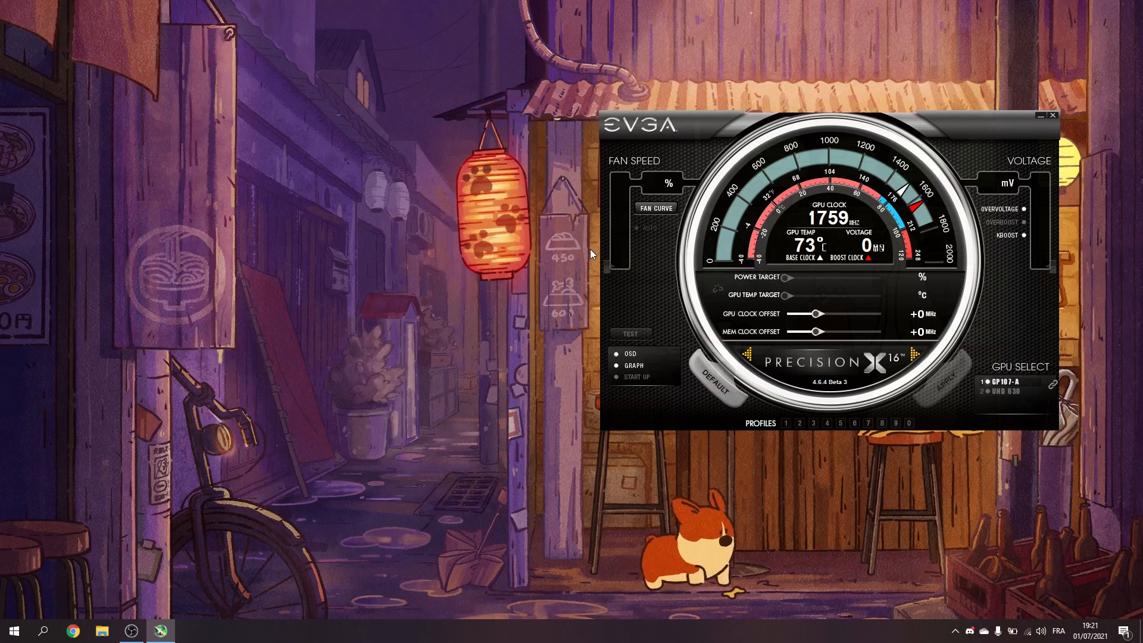
drag(781, 139, 673, 104)
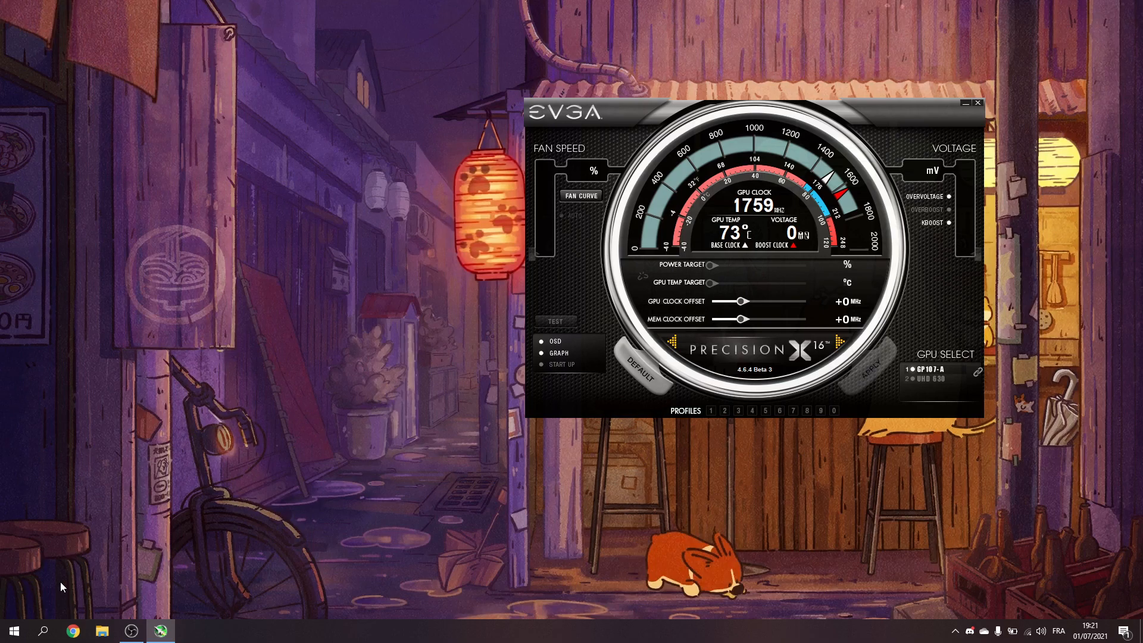
click(72, 630)
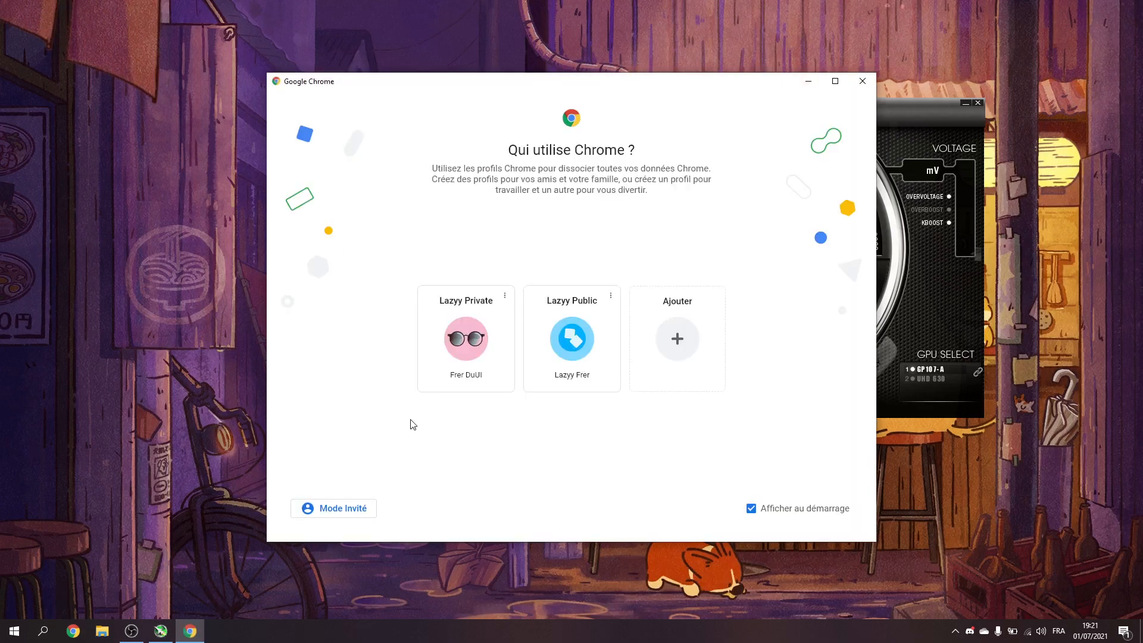
click(466, 338)
click(1128, 8)
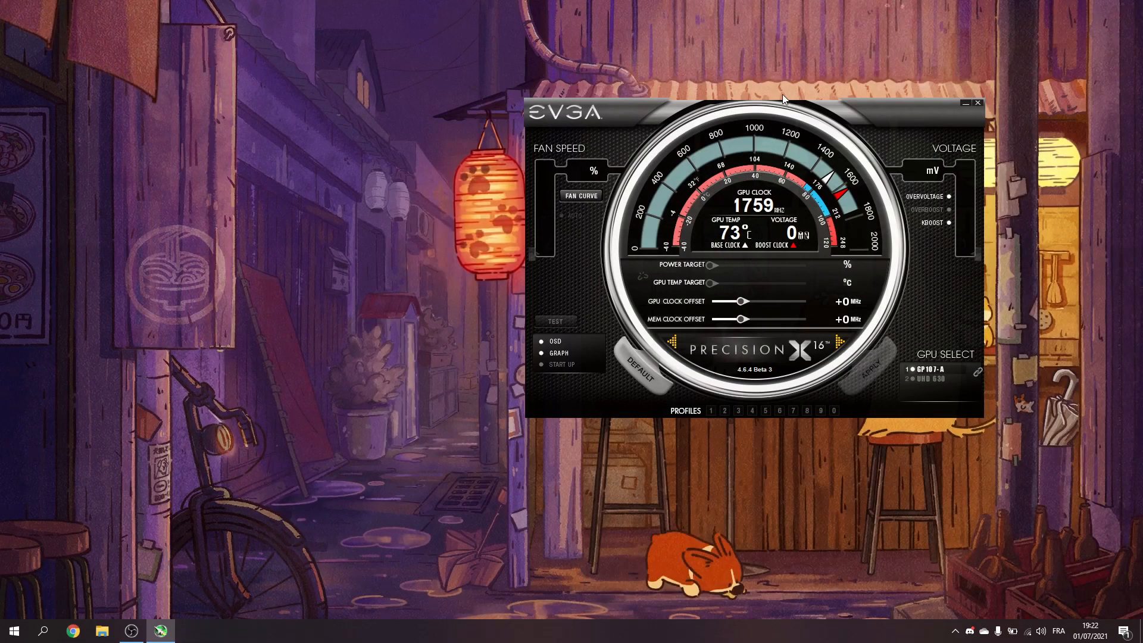
drag(808, 115, 735, 100)
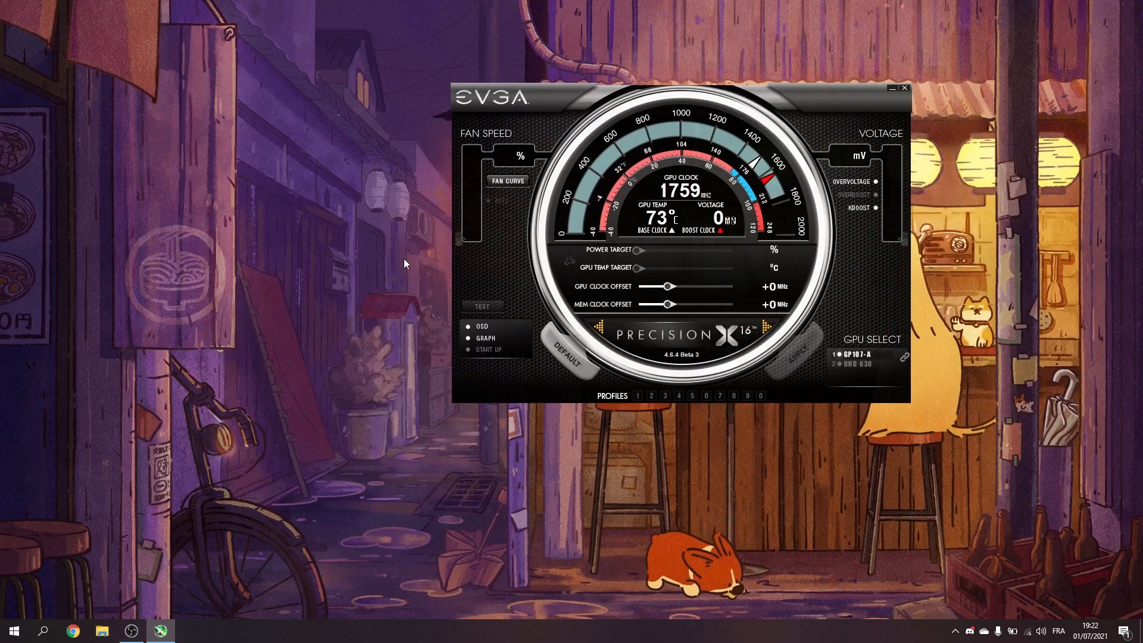
Step: Open File Explorer and go to the Programmes (x86) folder on Disque local (C:)
right_click(4, 638)
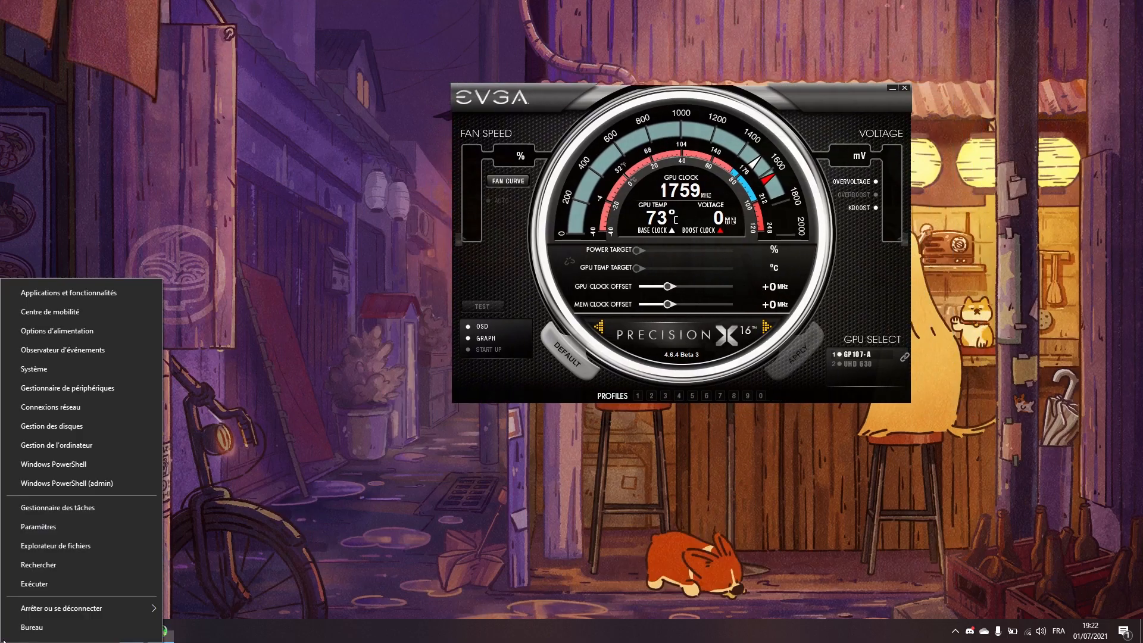
click(82, 543)
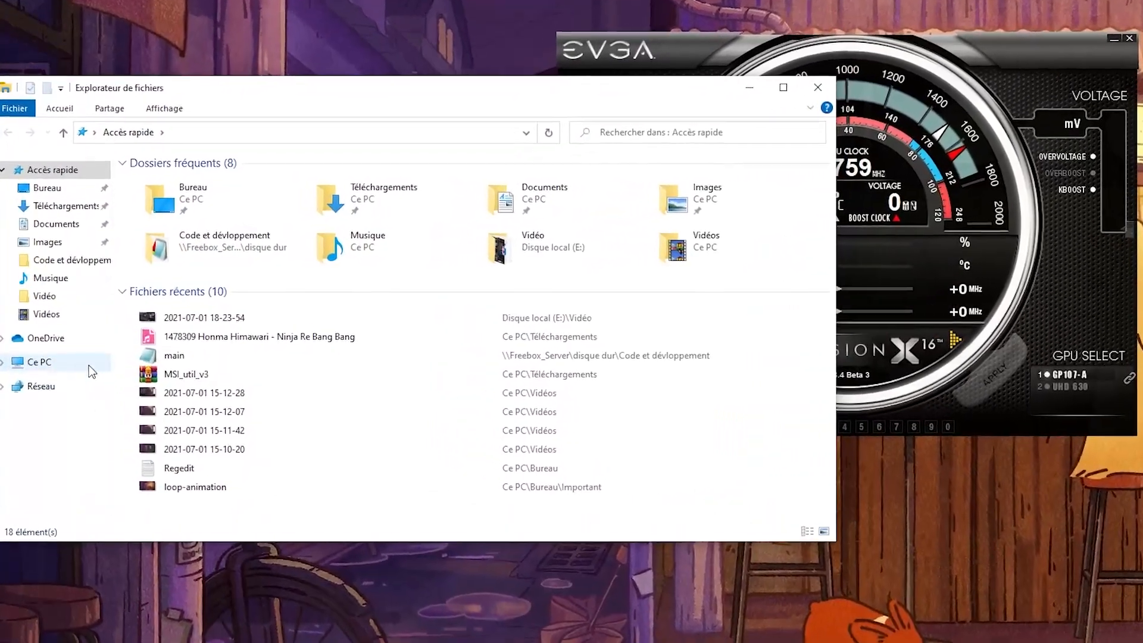
click(90, 365)
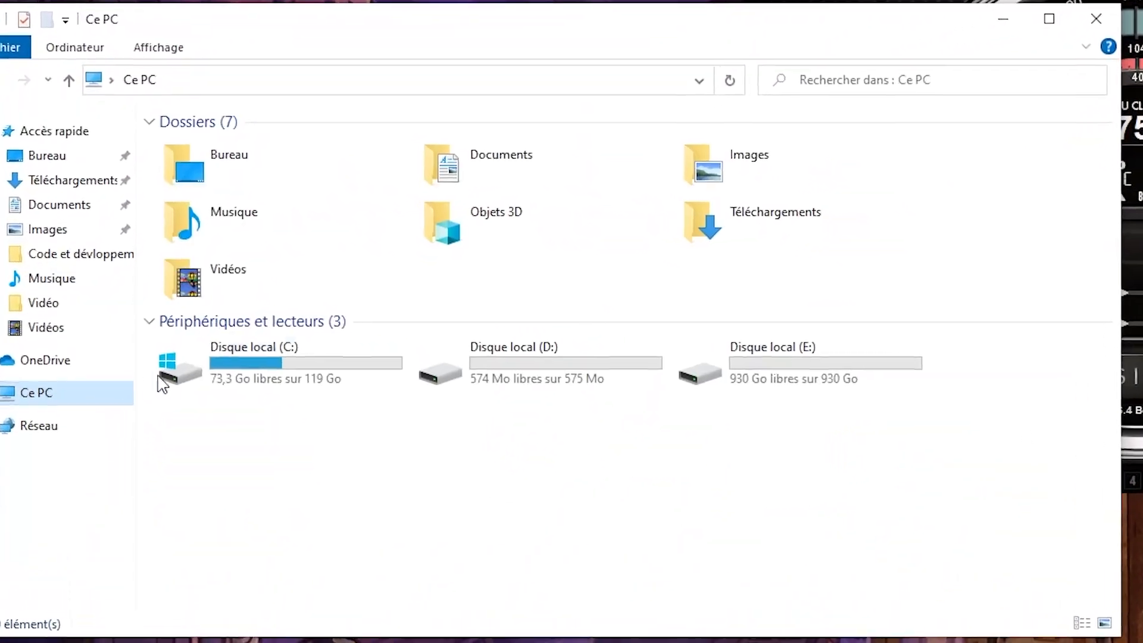
double_click(244, 370)
double_click(285, 232)
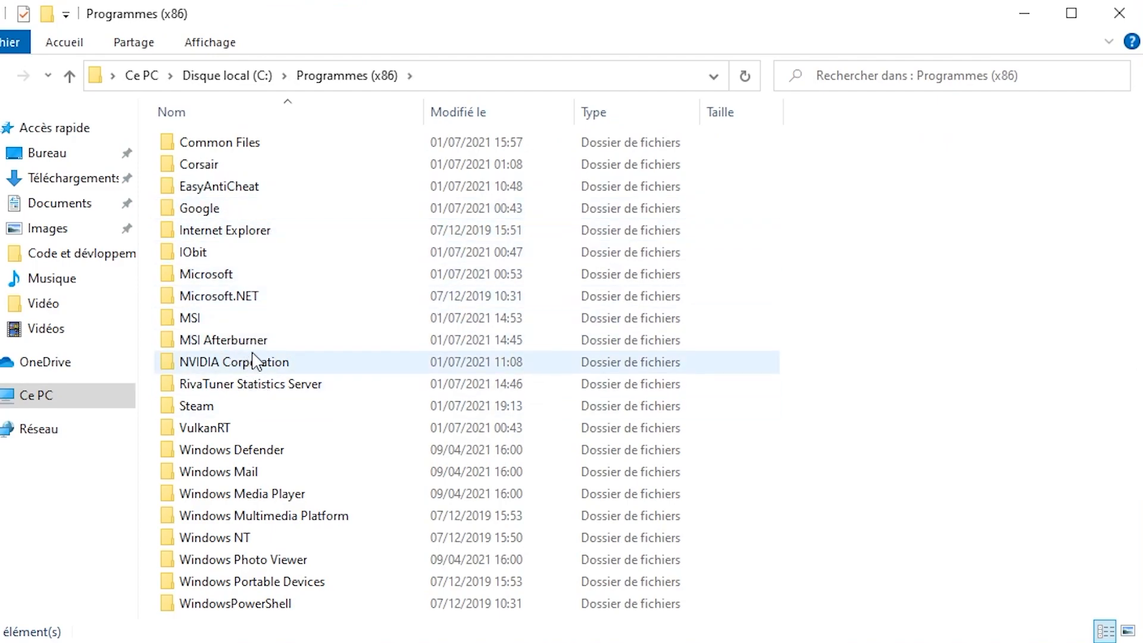
Step: Open the Skins folder inside MSI Afterburner, select the defaultX.uxf file and close File Explorer
double_click(280, 340)
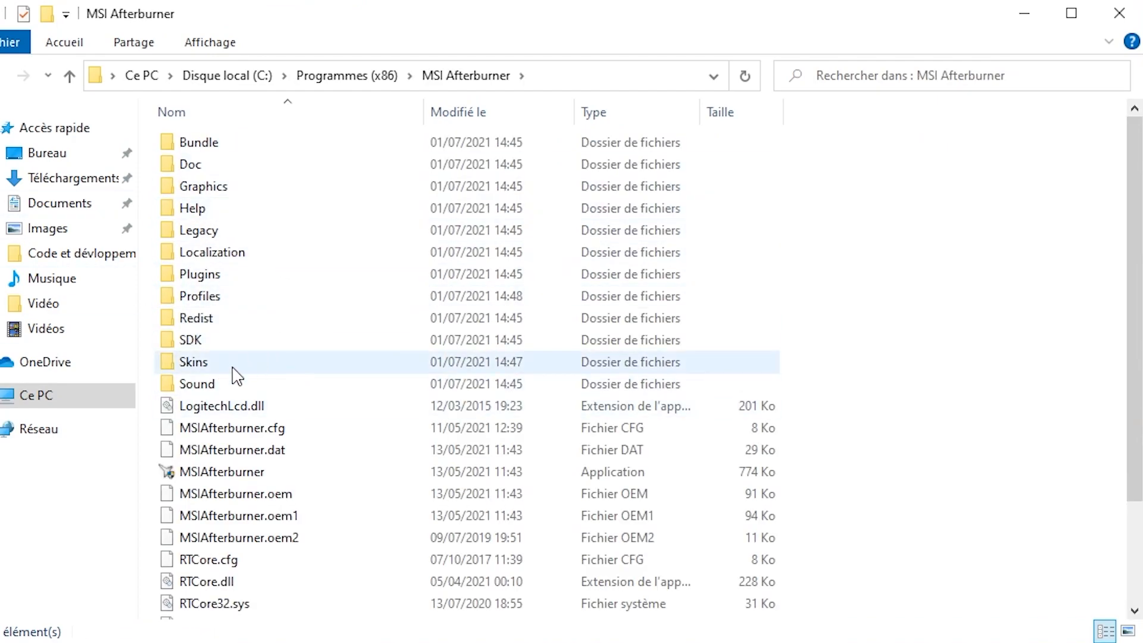
double_click(232, 367)
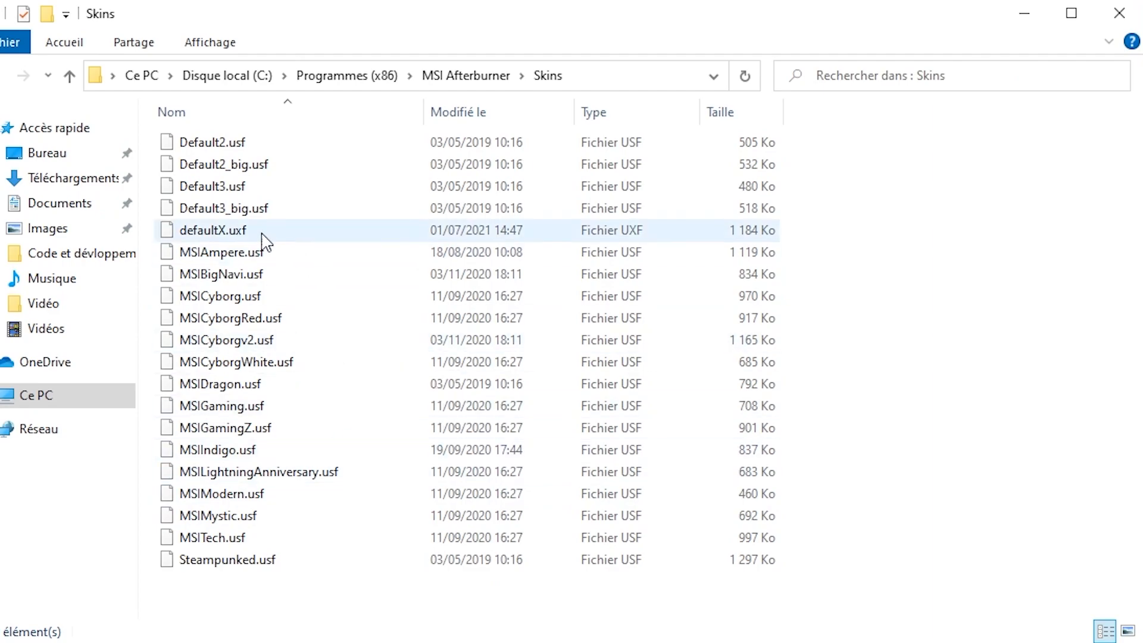
click(302, 229)
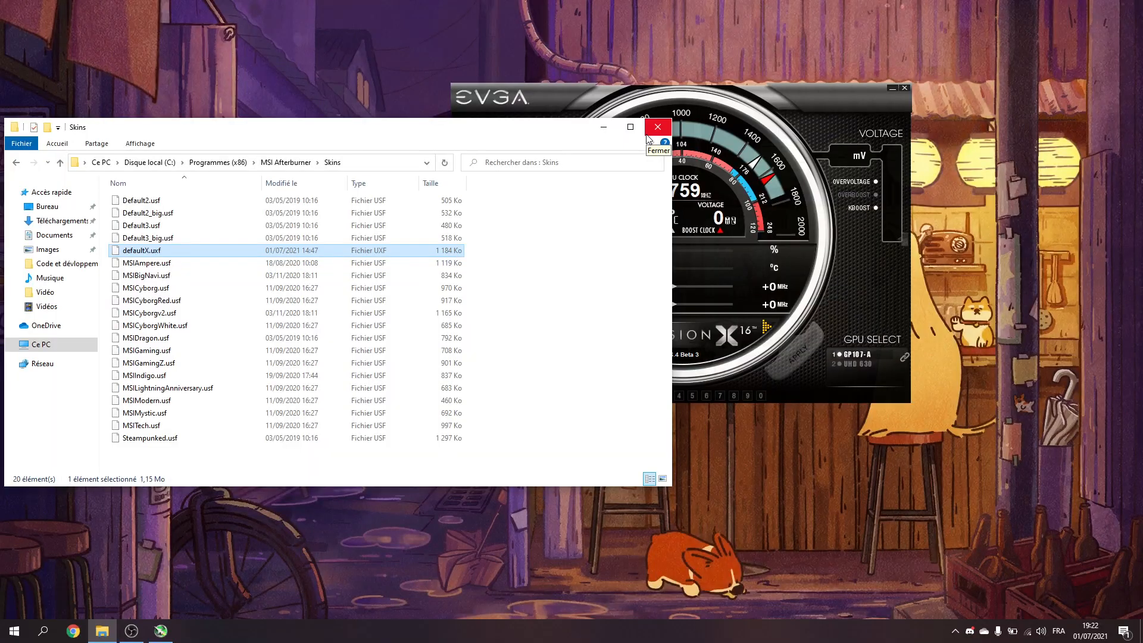
click(657, 127)
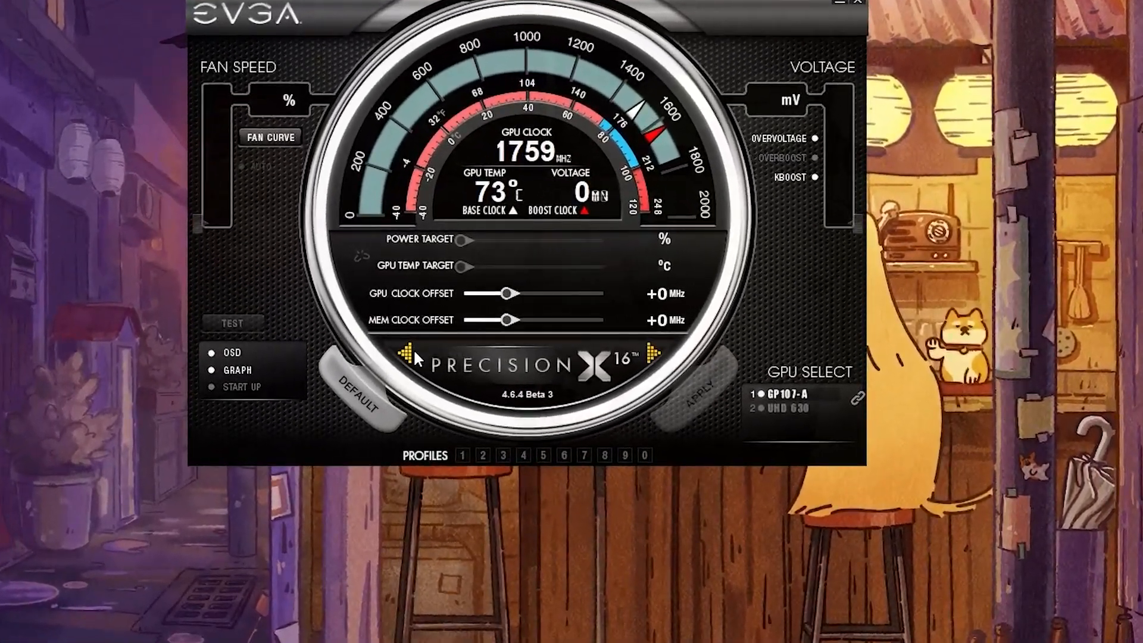
Step: Open the MSI Afterburner properties and show the Interface d'utilisateur settings
click(430, 348)
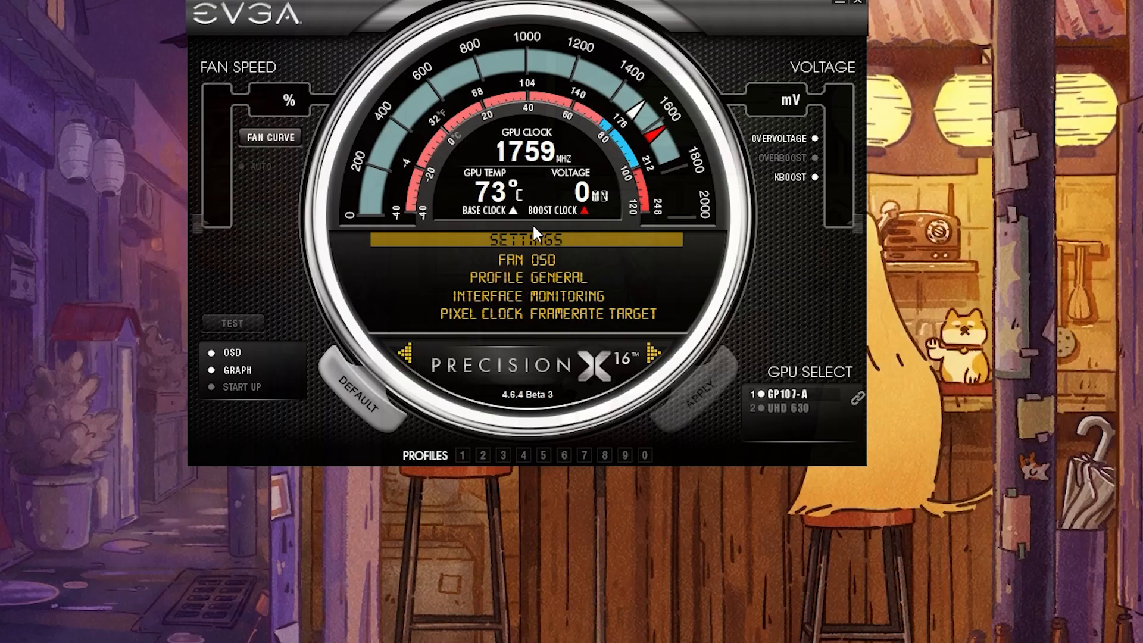
click(516, 259)
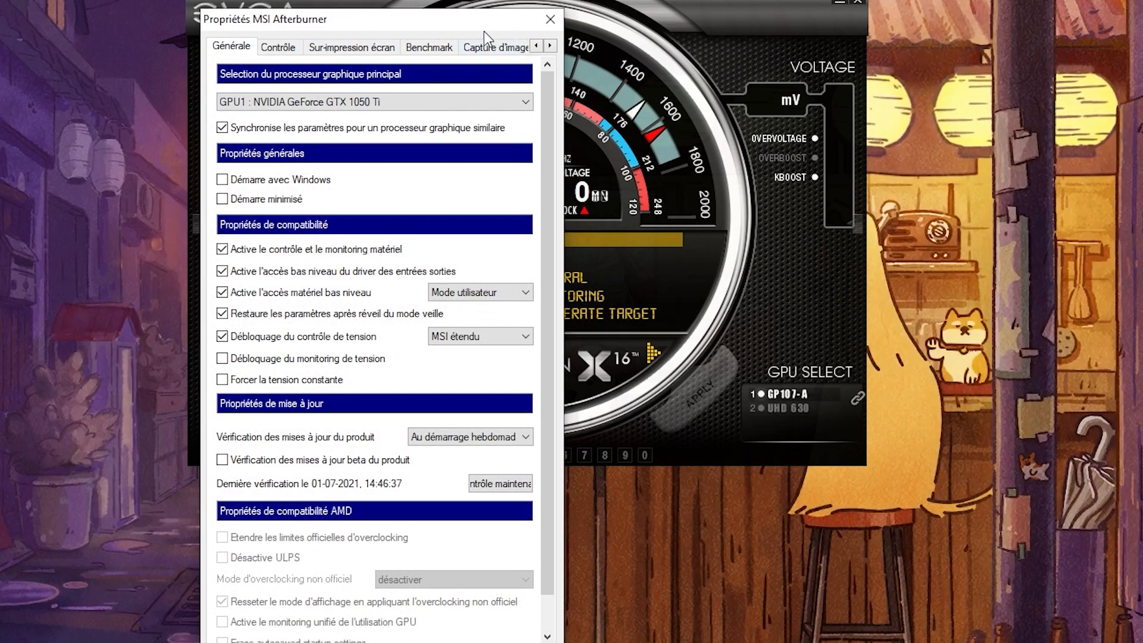
click(497, 47)
click(550, 46)
click(550, 46)
click(549, 46)
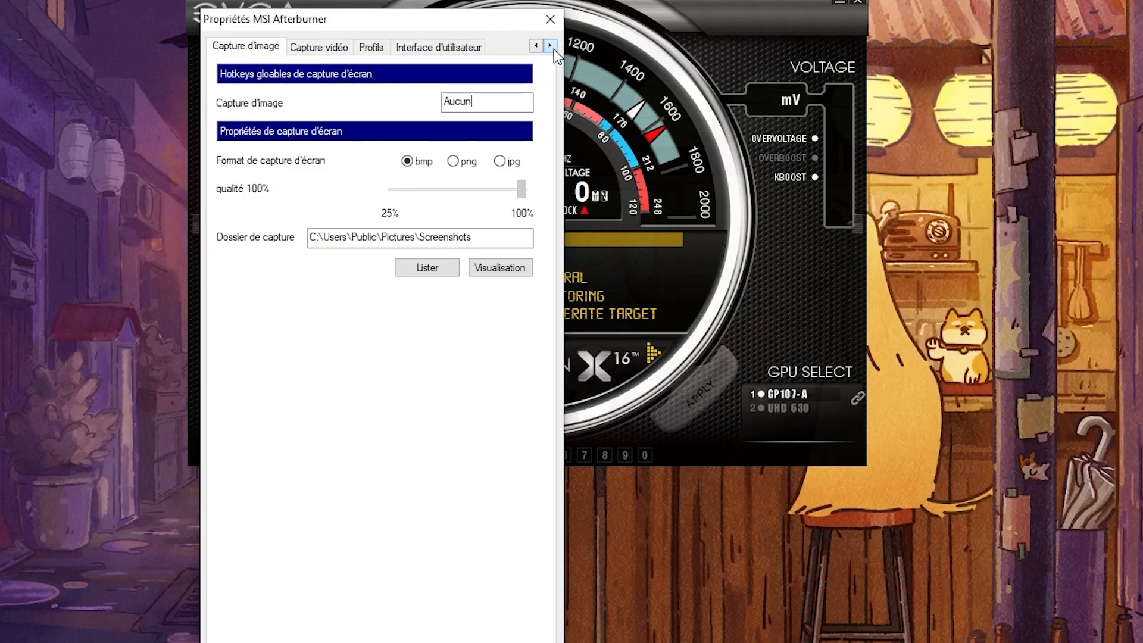
click(439, 50)
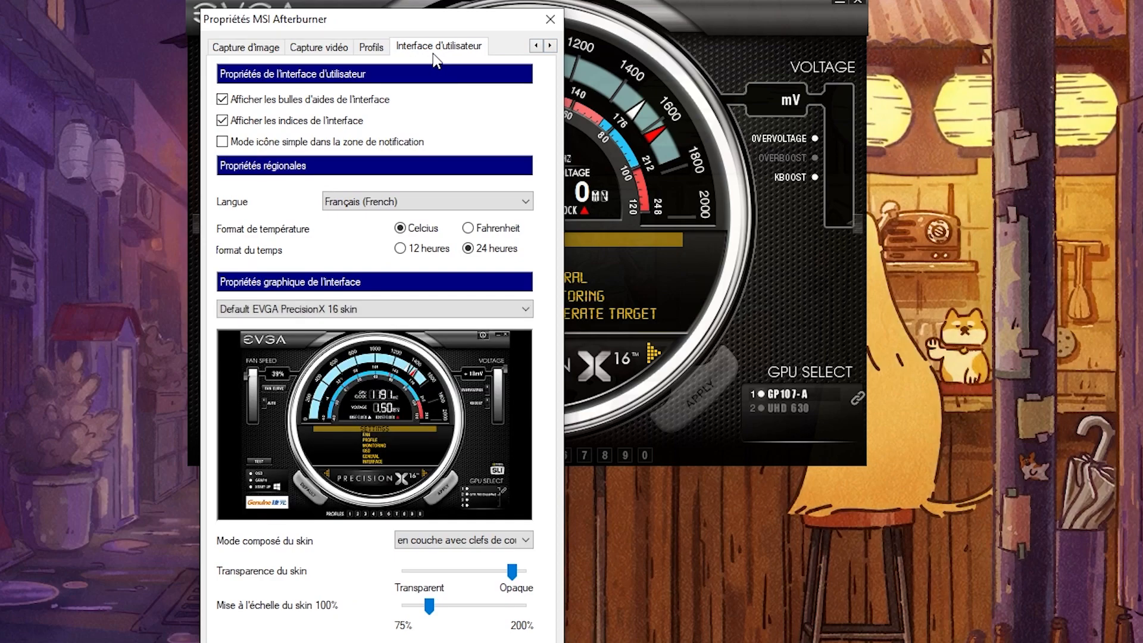
drag(249, 23, 241, 16)
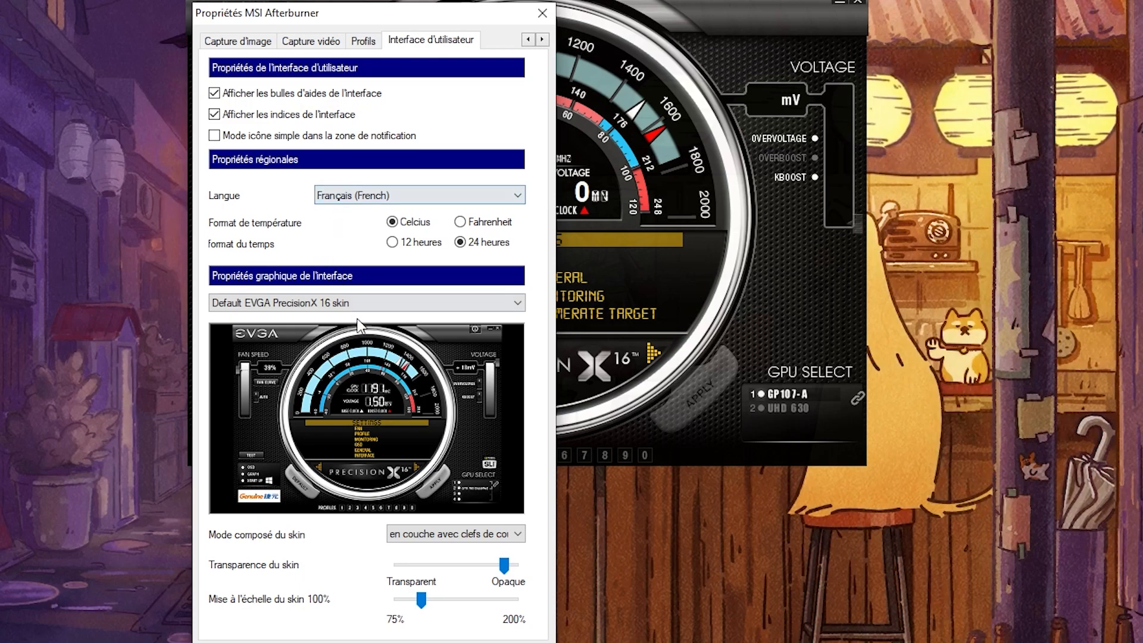
Step: Look through the available interface skins, leave the properties dialog and close MSI Afterburner
click(351, 301)
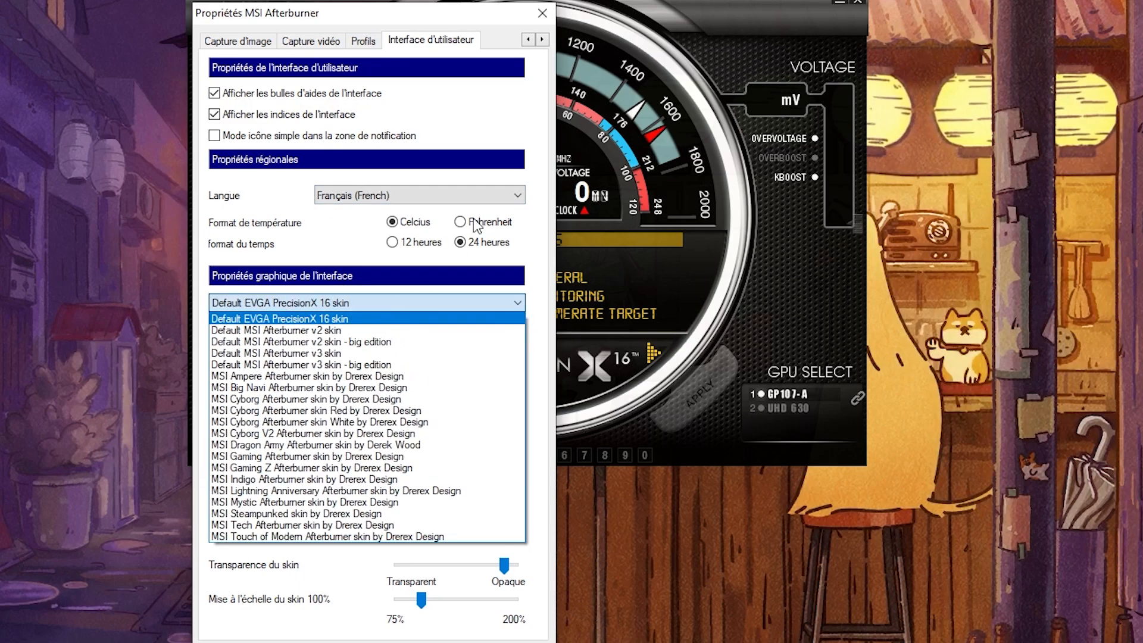
click(541, 17)
click(542, 13)
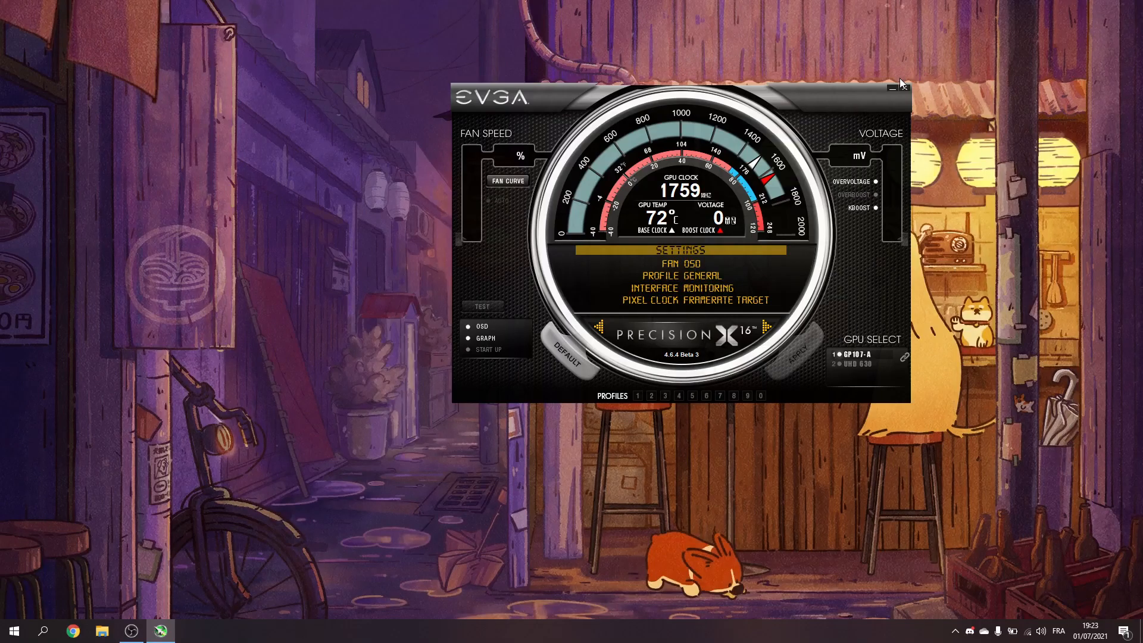
click(904, 87)
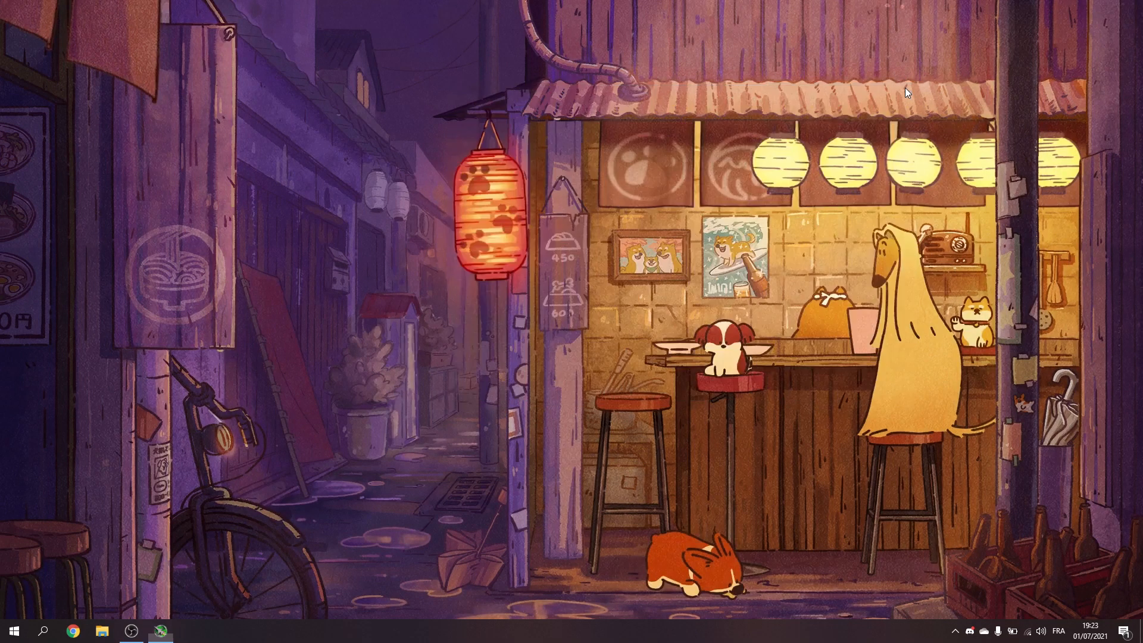
right_click(260, 258)
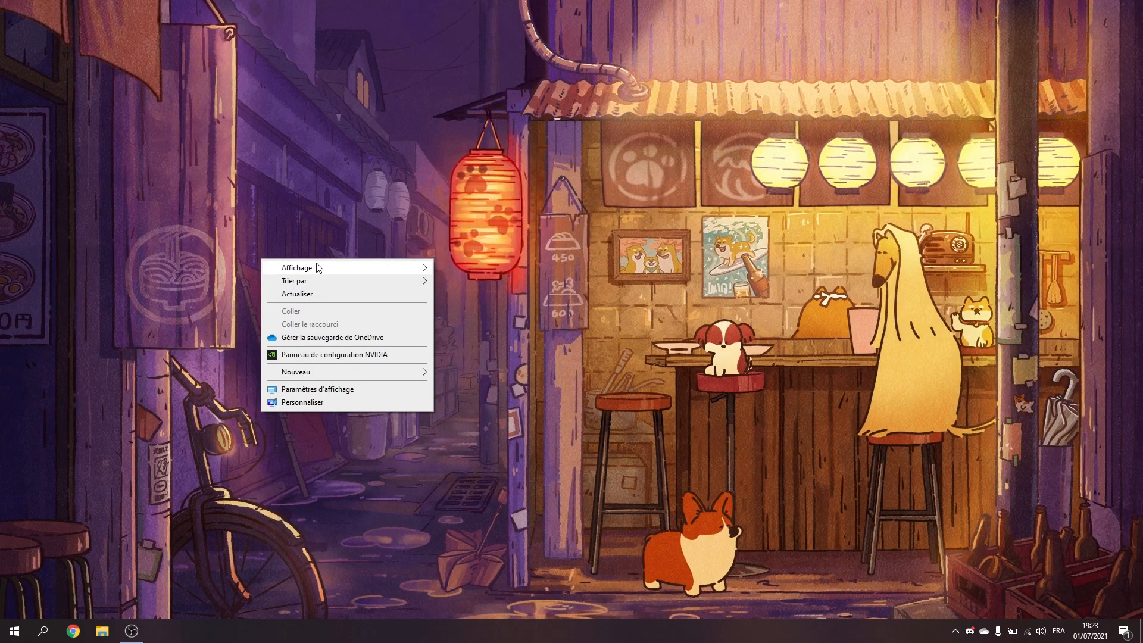
click(407, 477)
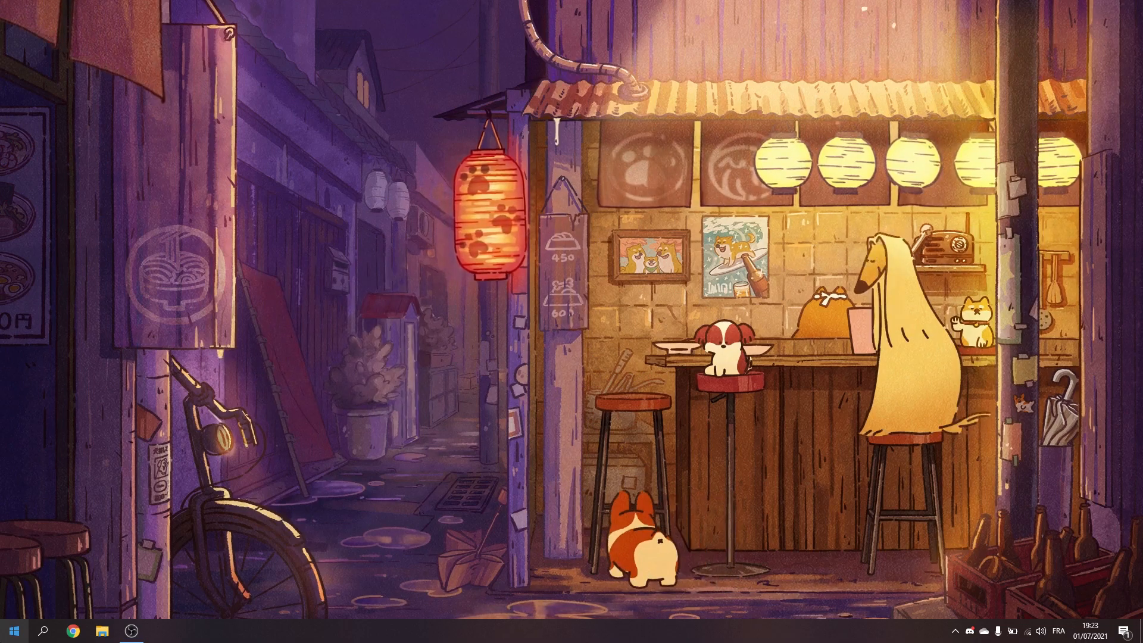
Step: Switch to Chrome with the private profile, search for msi util and open the guru3d forum thread on Message Signaled-Based Interrupts
click(74, 631)
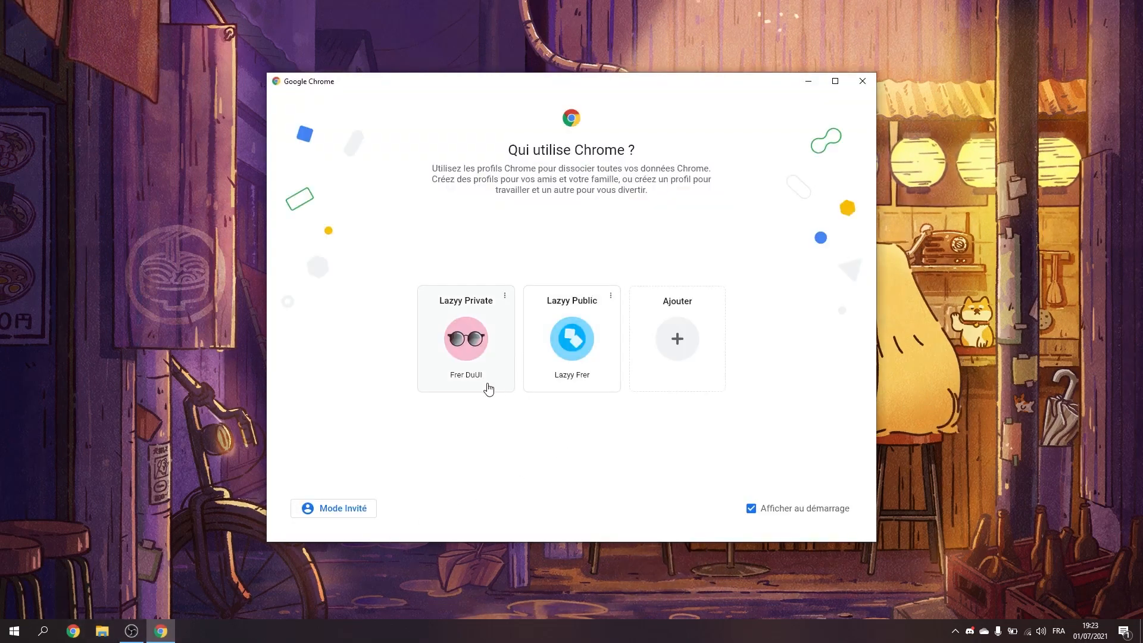
click(496, 388)
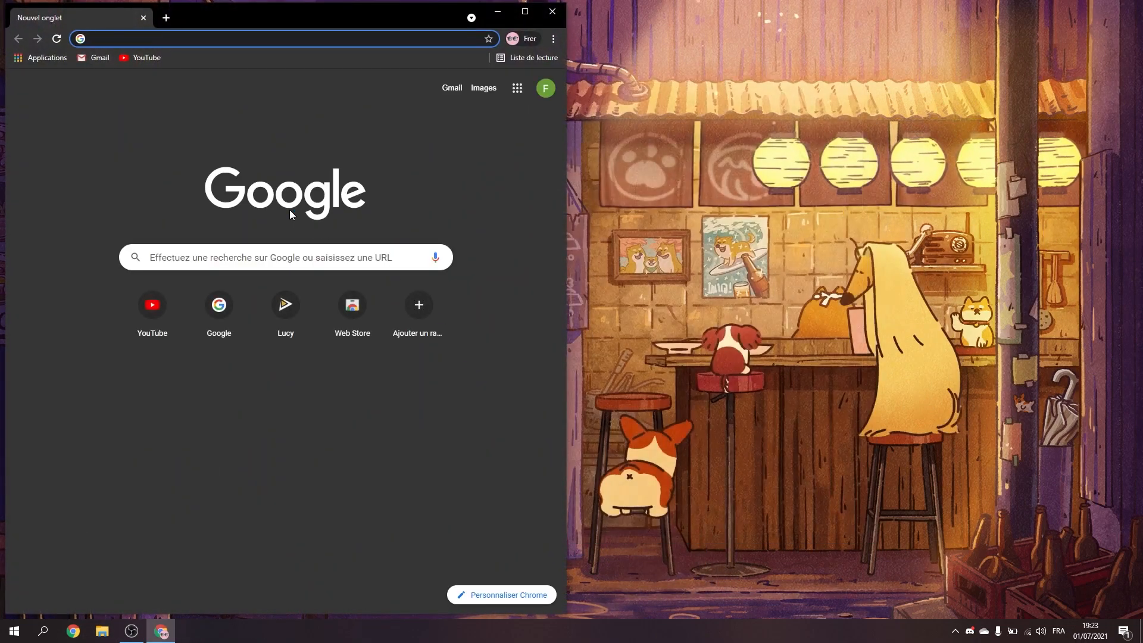
text(msi util)
key(Return)
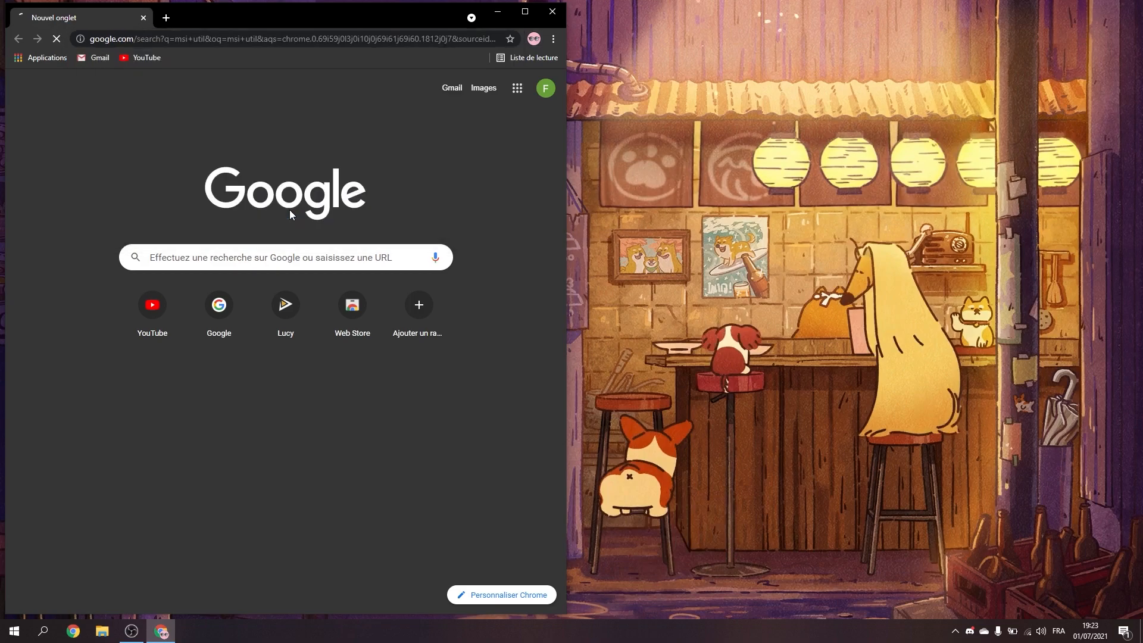
click(277, 228)
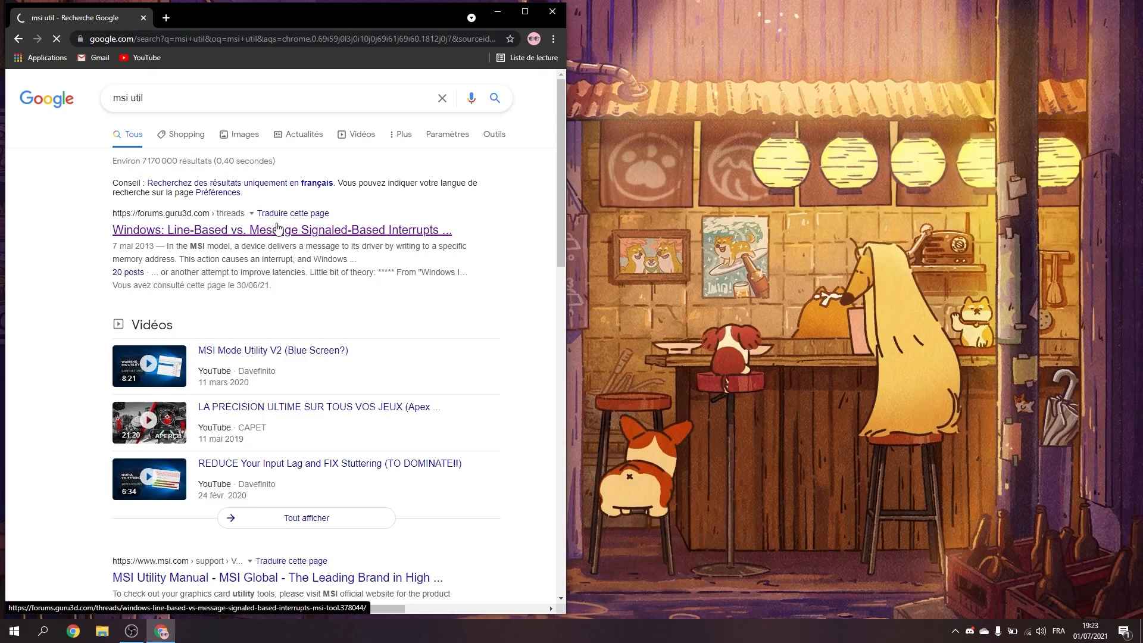
Step: Find the MSI utility v3 download section in the forum thread, highlight its name and close Chrome
scroll(276, 231, down, 10)
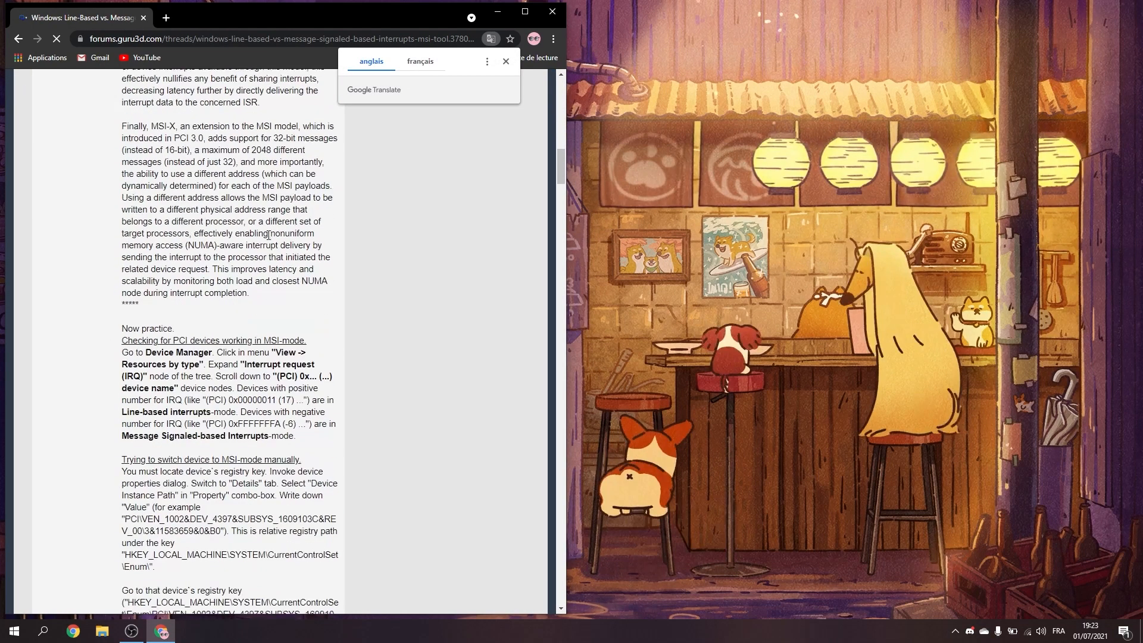
scroll(262, 268, down, 1)
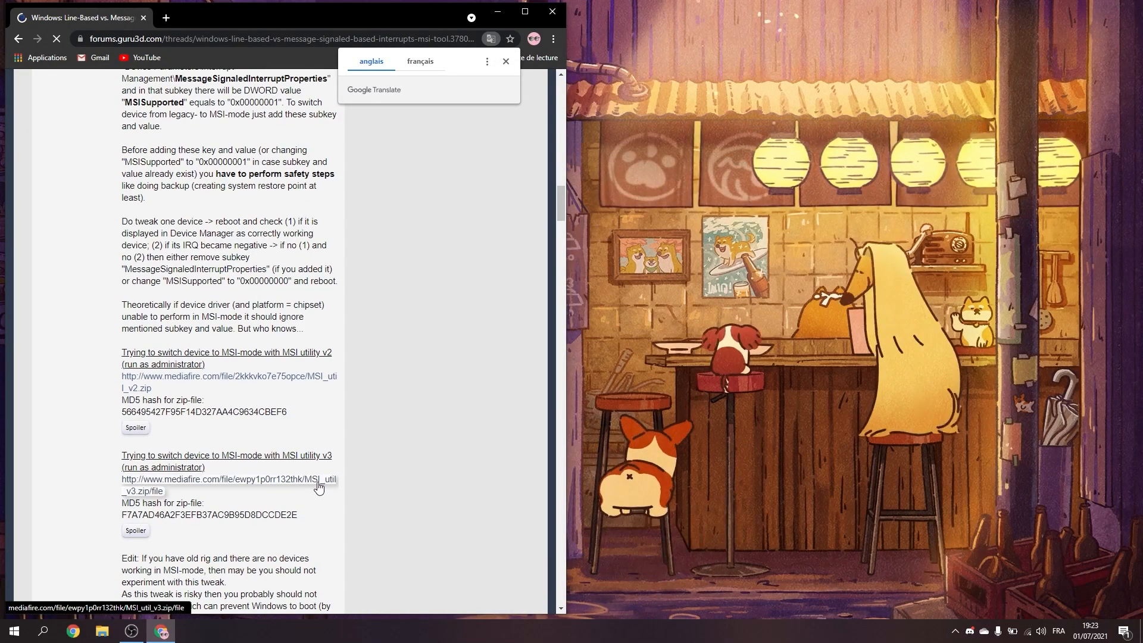
drag(290, 456, 332, 456)
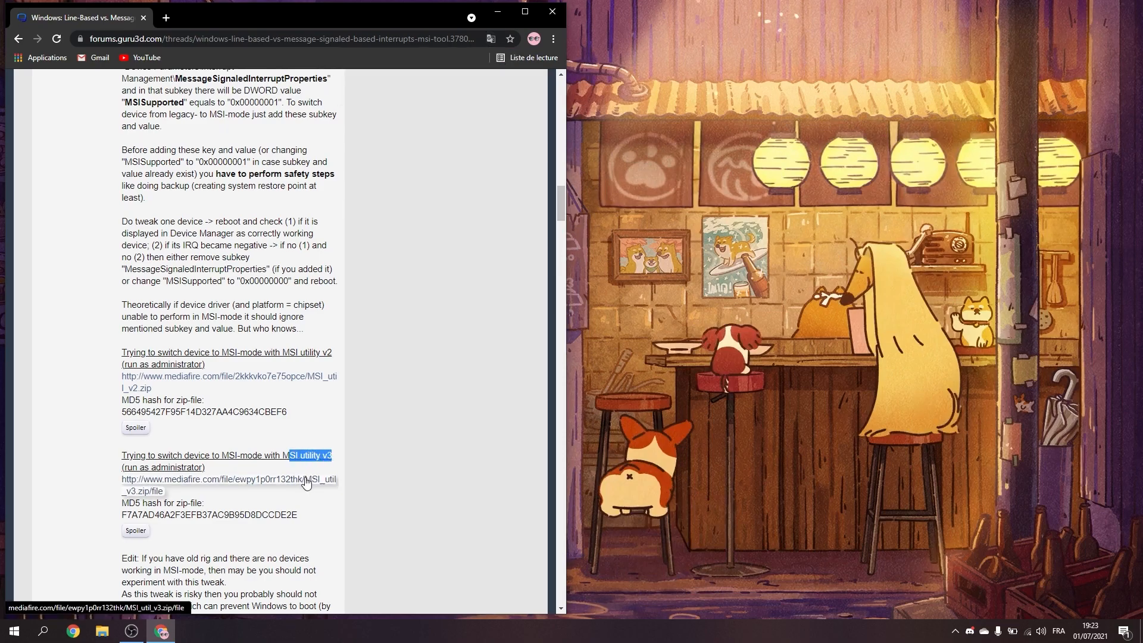
click(552, 18)
Step: Show the desktop items and launch MSI_util_v3 from the desktop
right_click(556, 20)
mouse_move(595, 28)
click(741, 99)
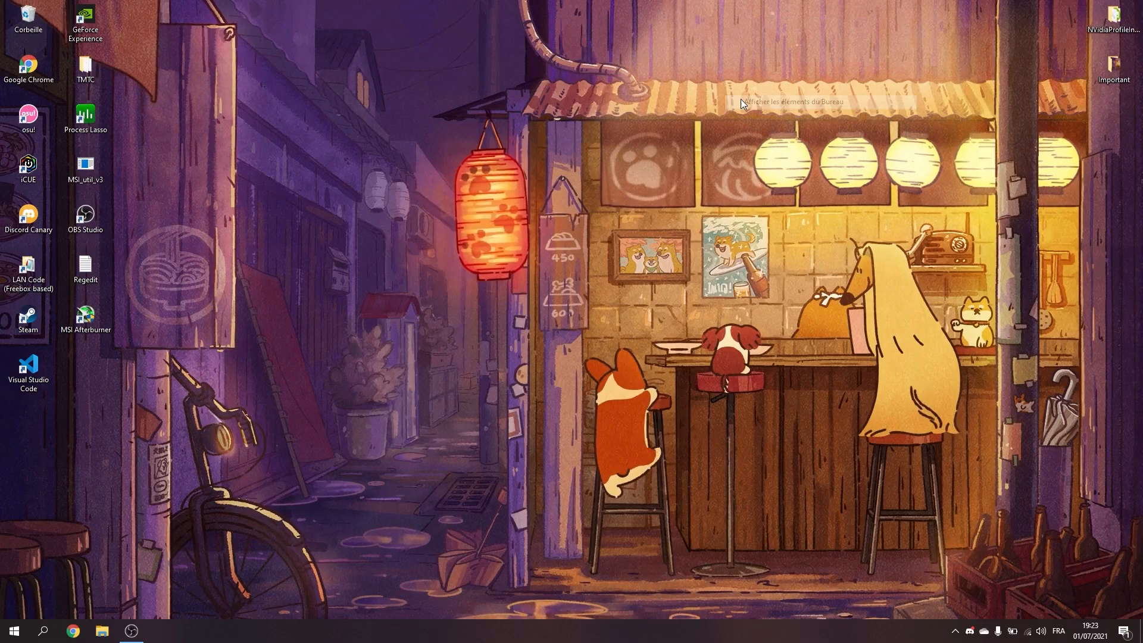
right_click(94, 177)
click(151, 201)
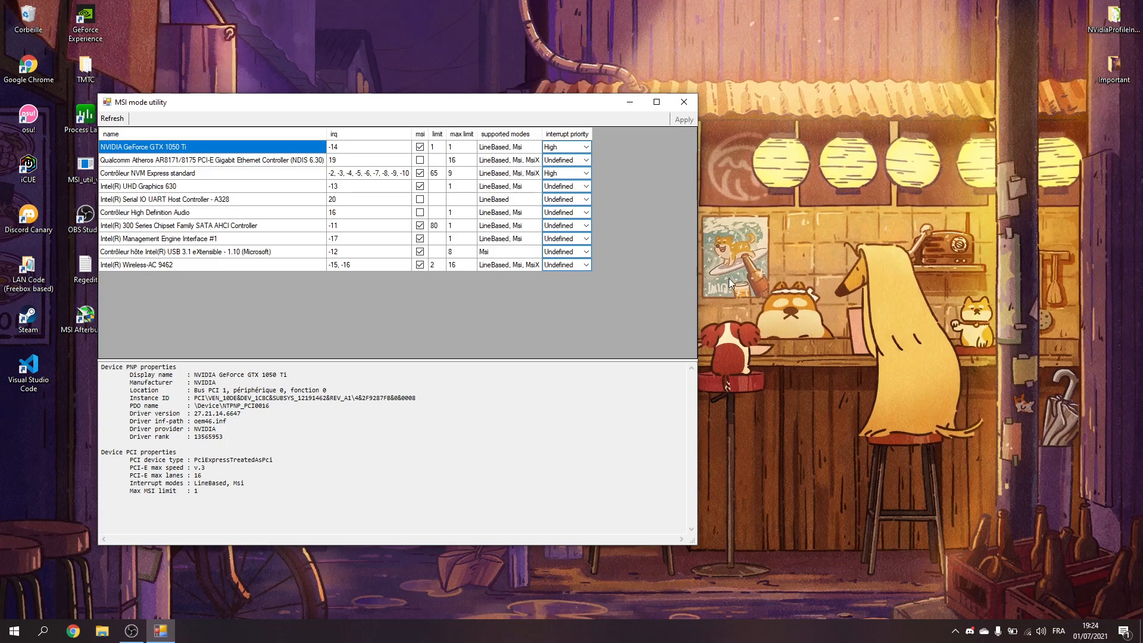
Step: Hide the desktop items again while the MSI mode utility stays open
right_click(857, 294)
mouse_move(875, 304)
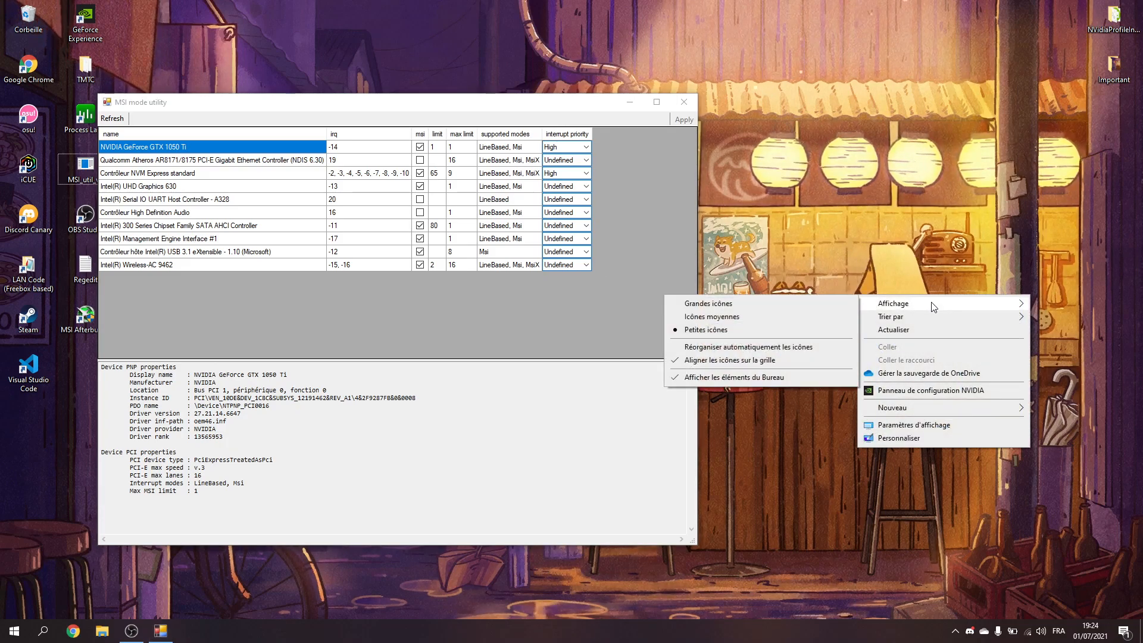
click(771, 376)
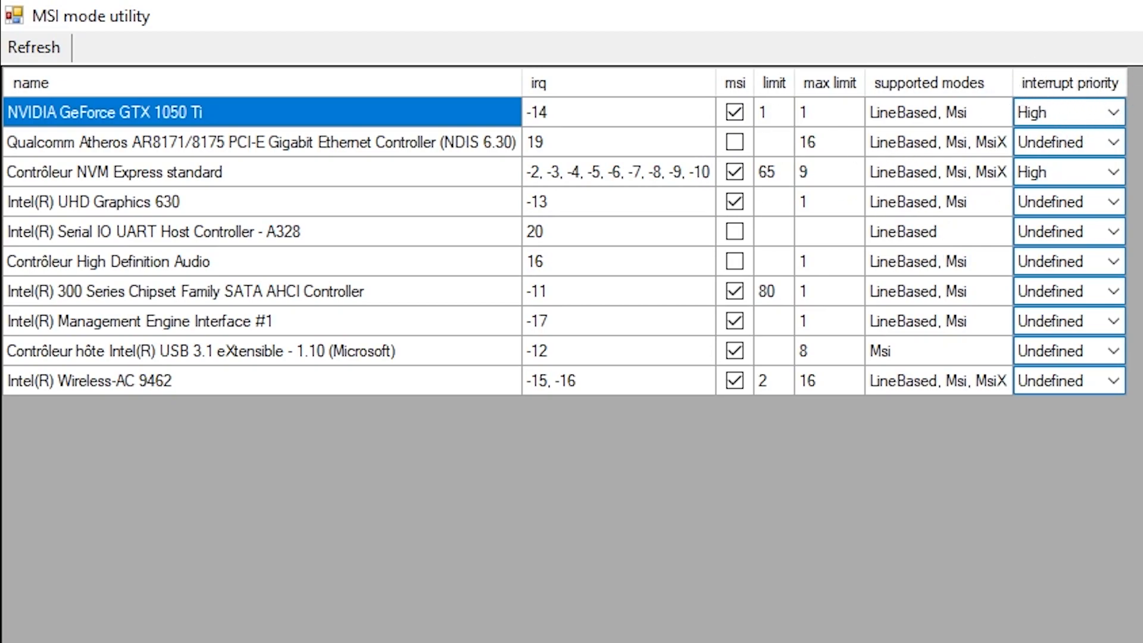
Step: Set the interrupt priority of the NVIDIA GeForce GTX 1050 Ti to High and close the MSI mode utility
click(1111, 112)
click(1067, 188)
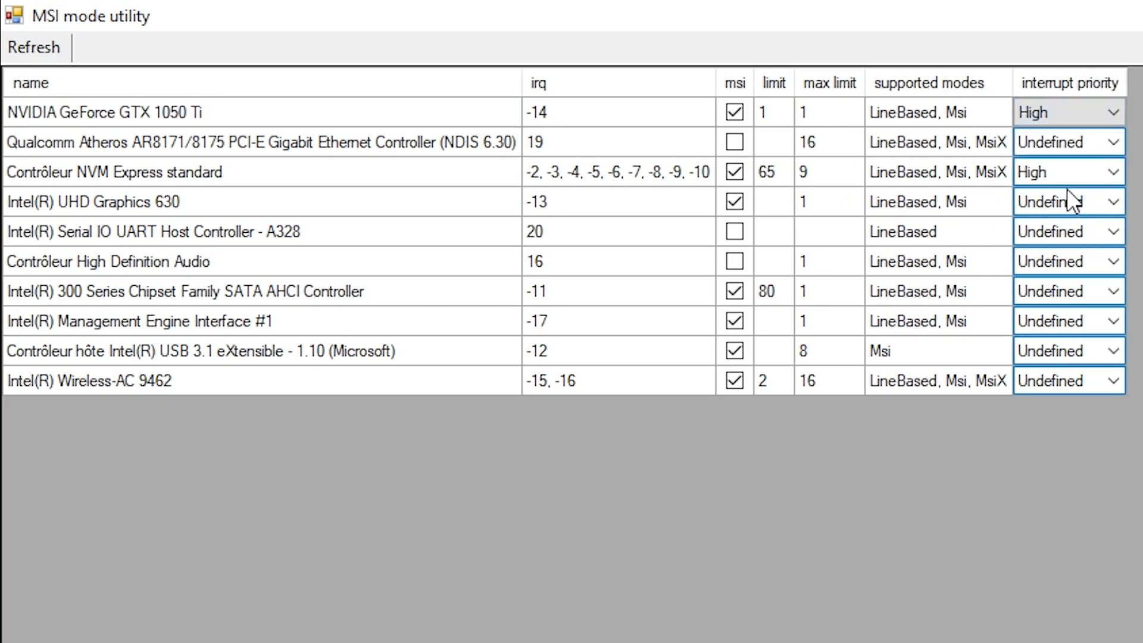
click(1108, 112)
click(1084, 189)
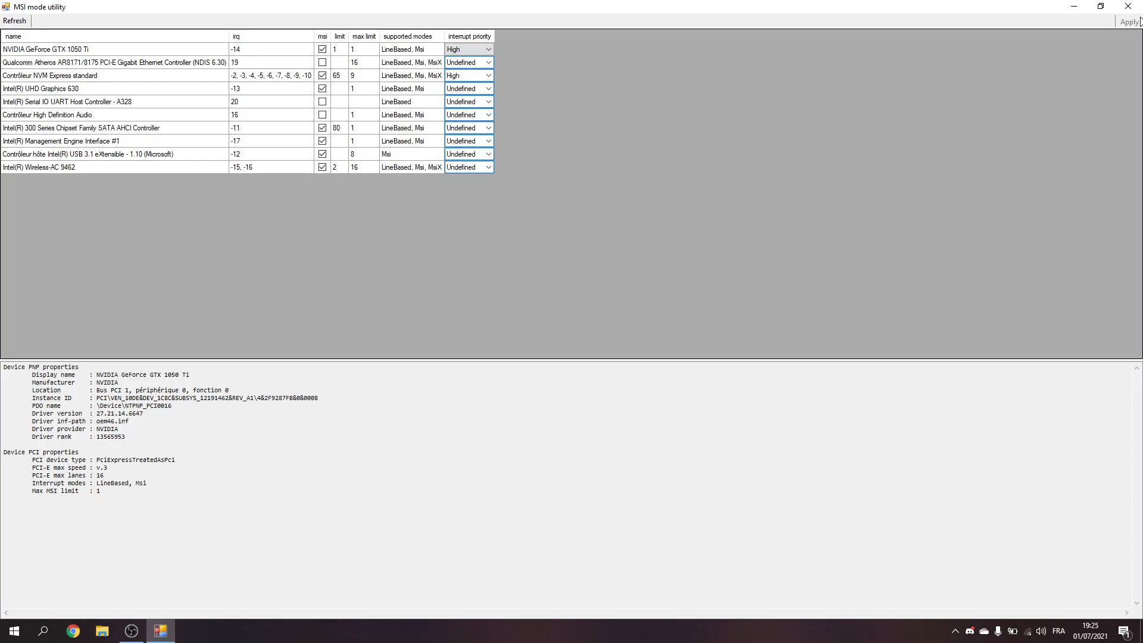
click(1127, 7)
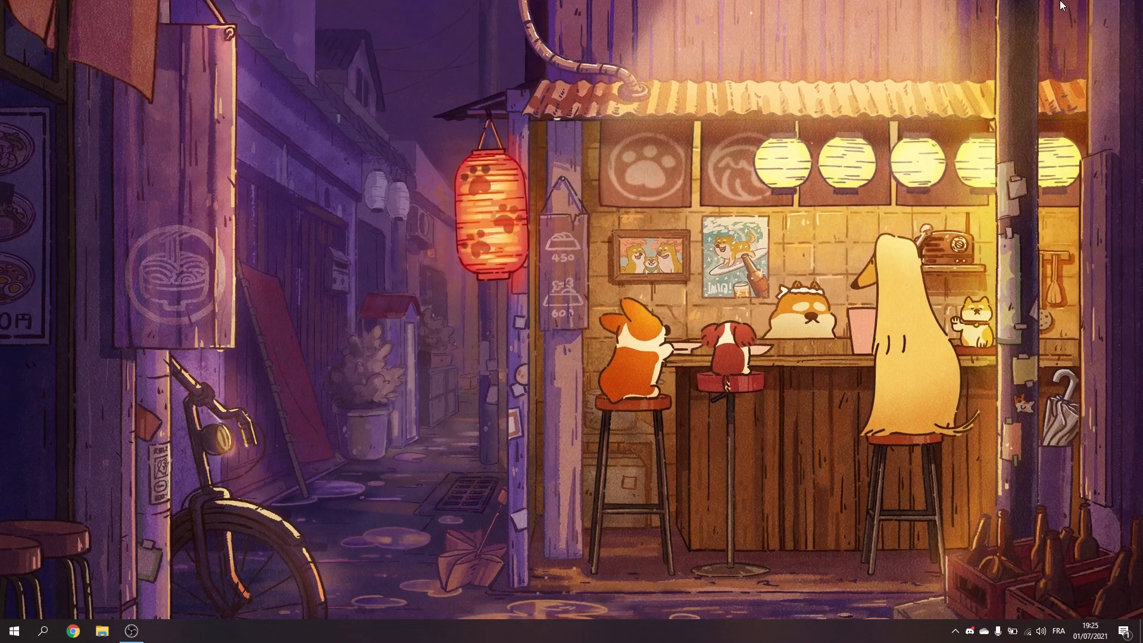